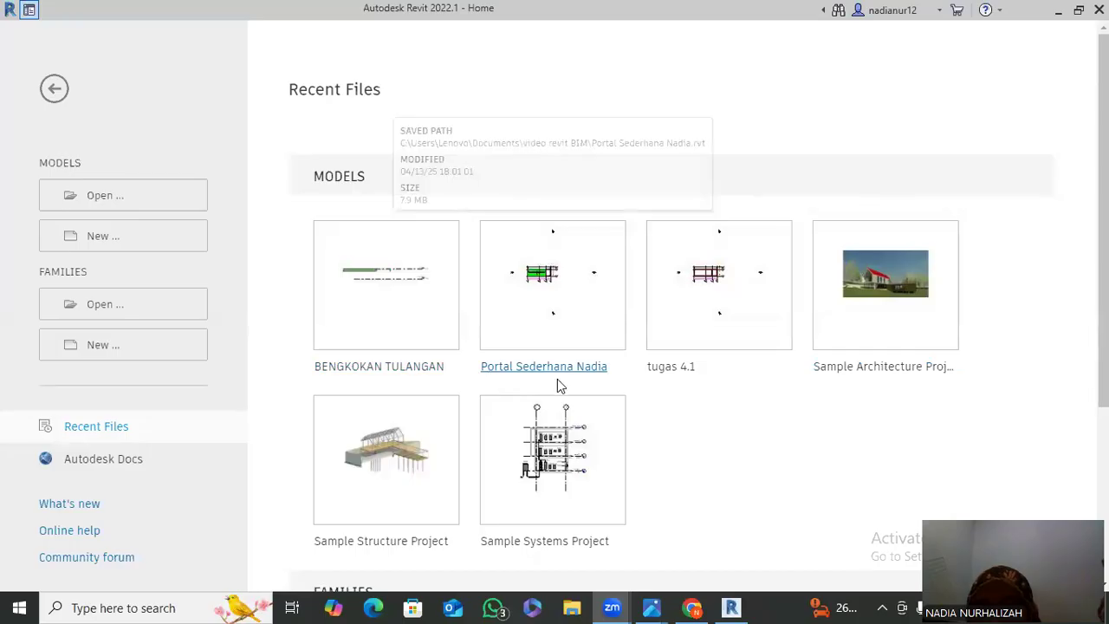
Create a new project from the Structural template and dock the Properties palette beside the drawing area
left_click(76, 237)
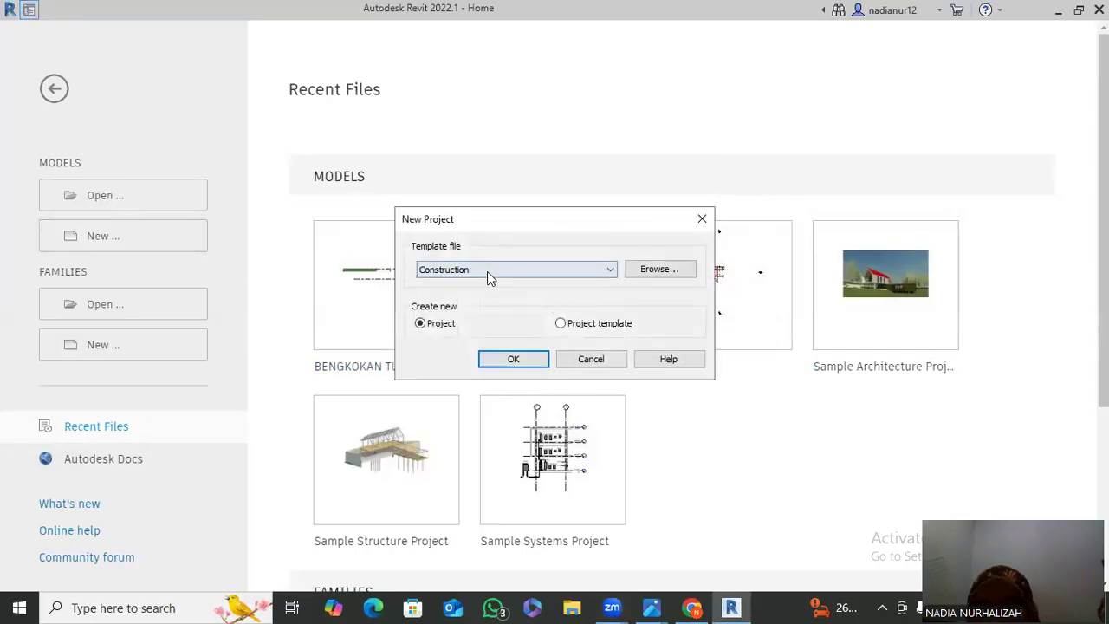
left_click(488, 270)
left_click(493, 316)
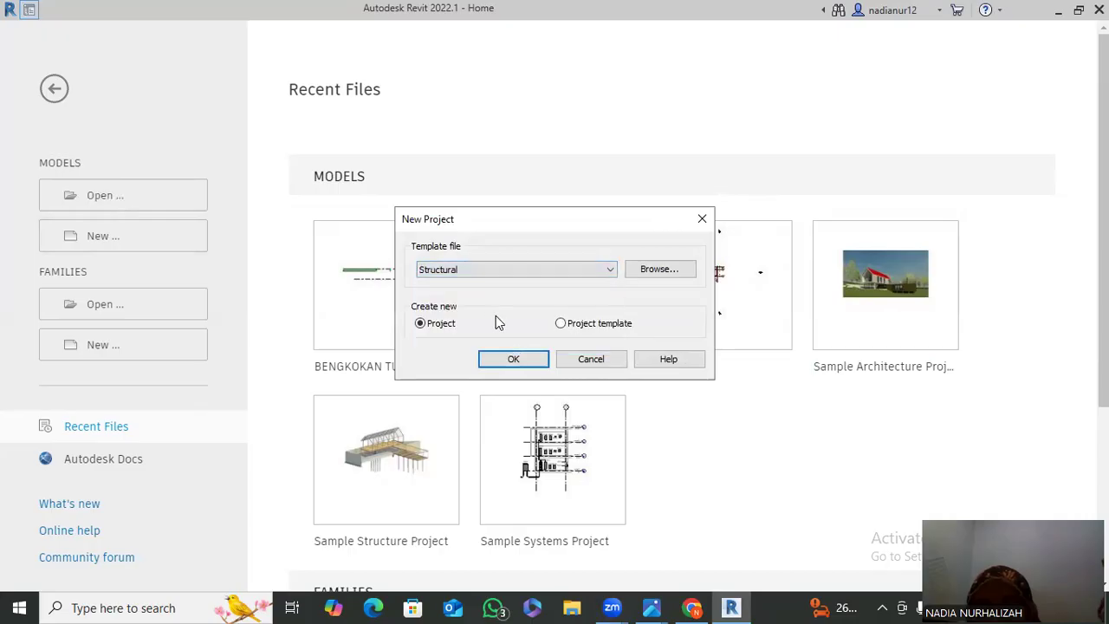
left_click(511, 362)
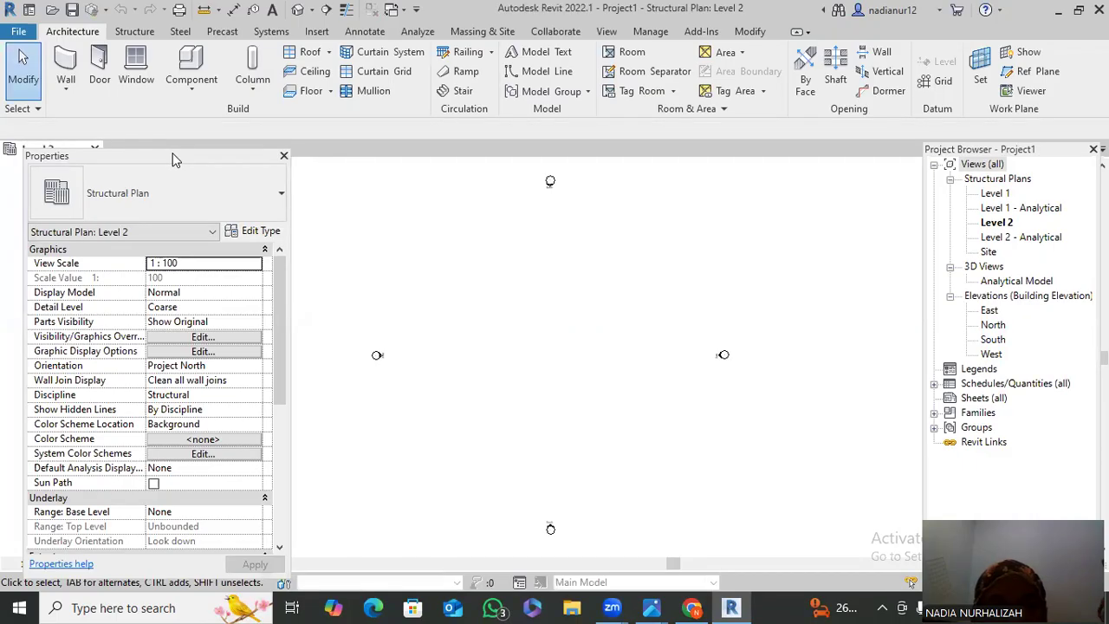
left_click_drag(171, 159, 177, 160)
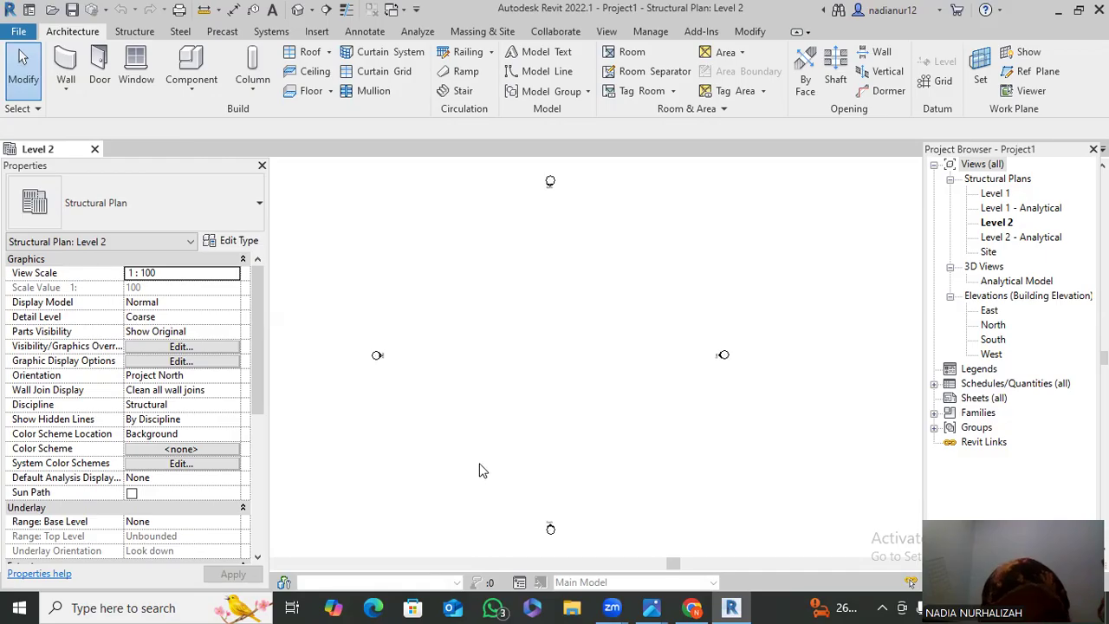
Draw a 400 x 800mm Concrete-Rectangular Beam about 8000 mm long, running vertically in the Level 2 structural plan
left_click(130, 33)
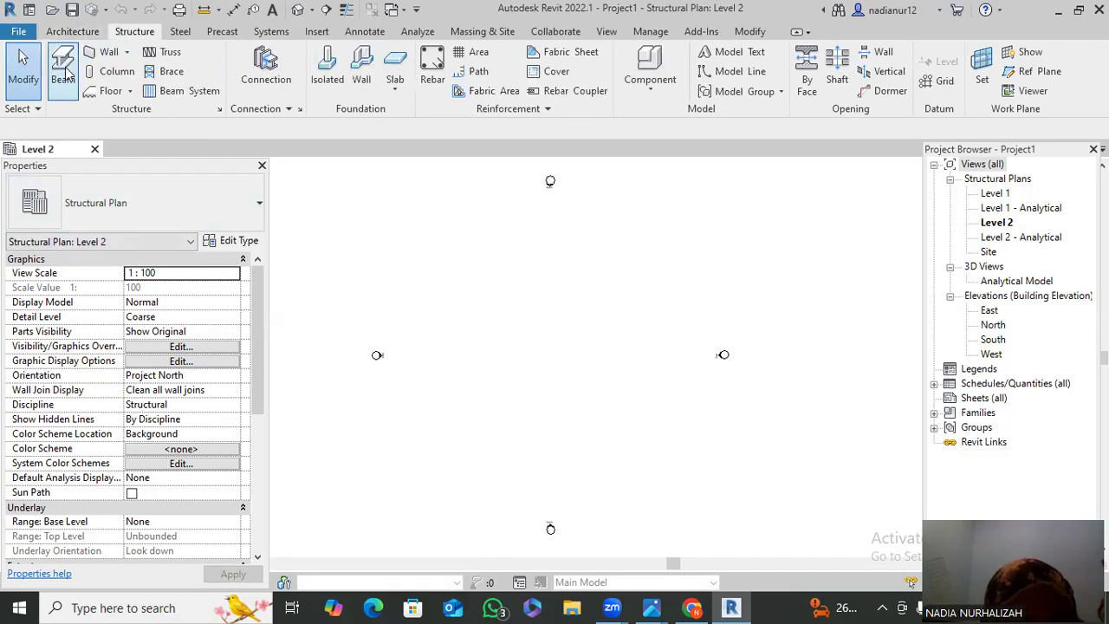
left_click(66, 74)
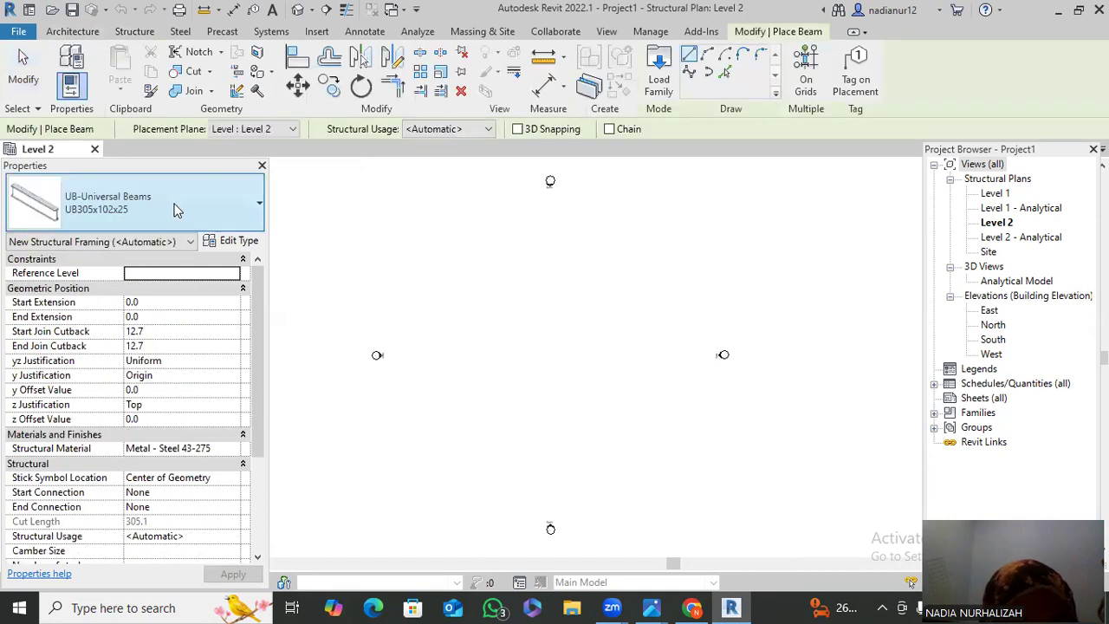
left_click(173, 210)
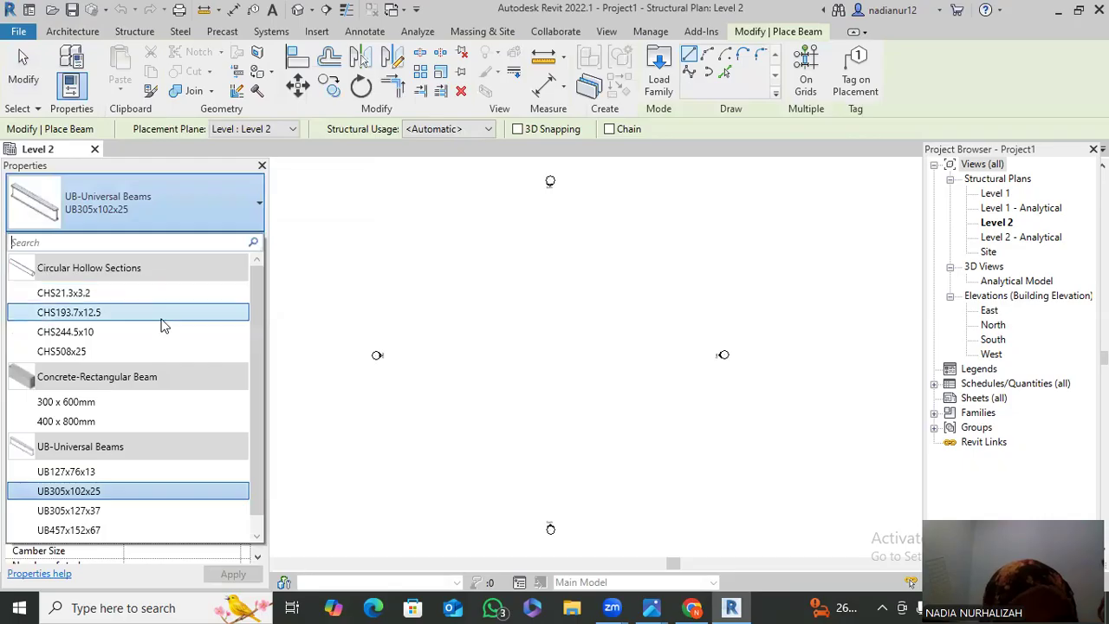
left_click(142, 422)
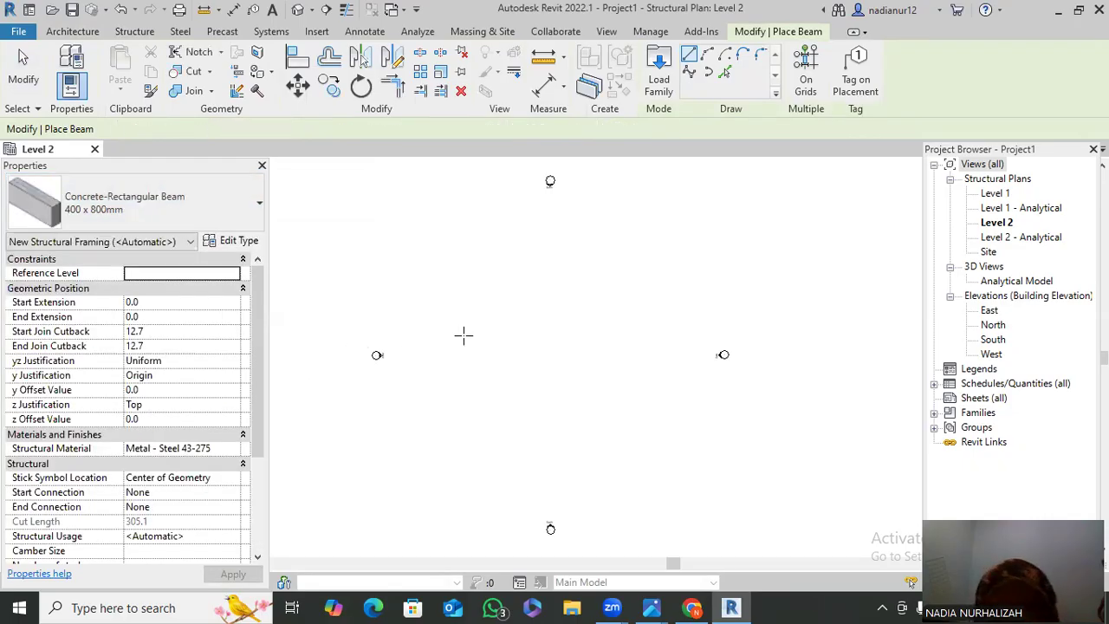
left_click(519, 278)
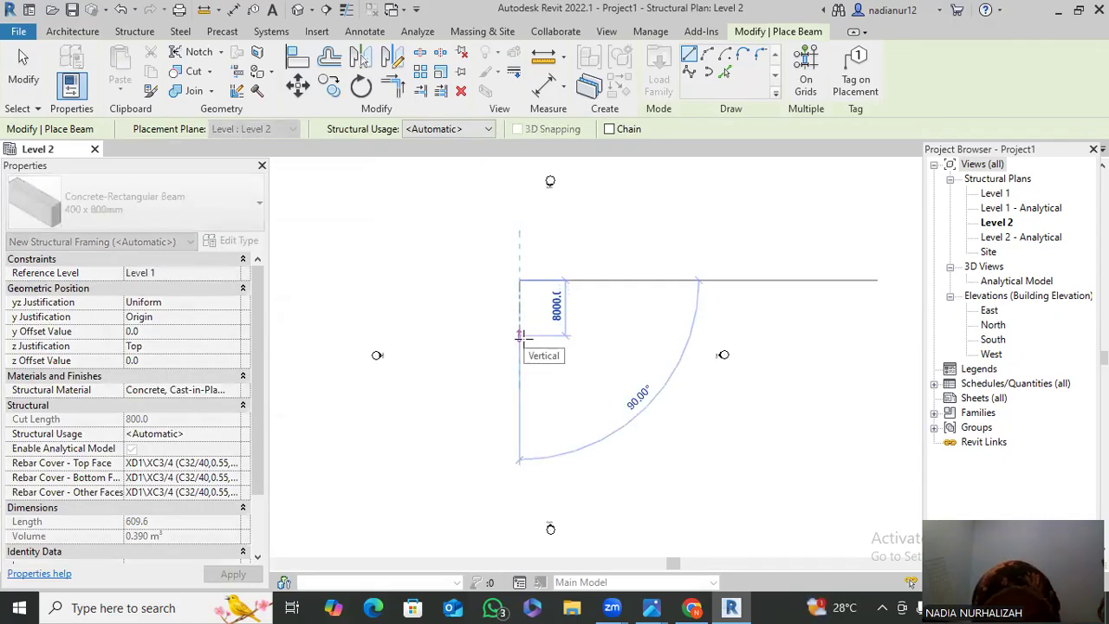
left_click(519, 334)
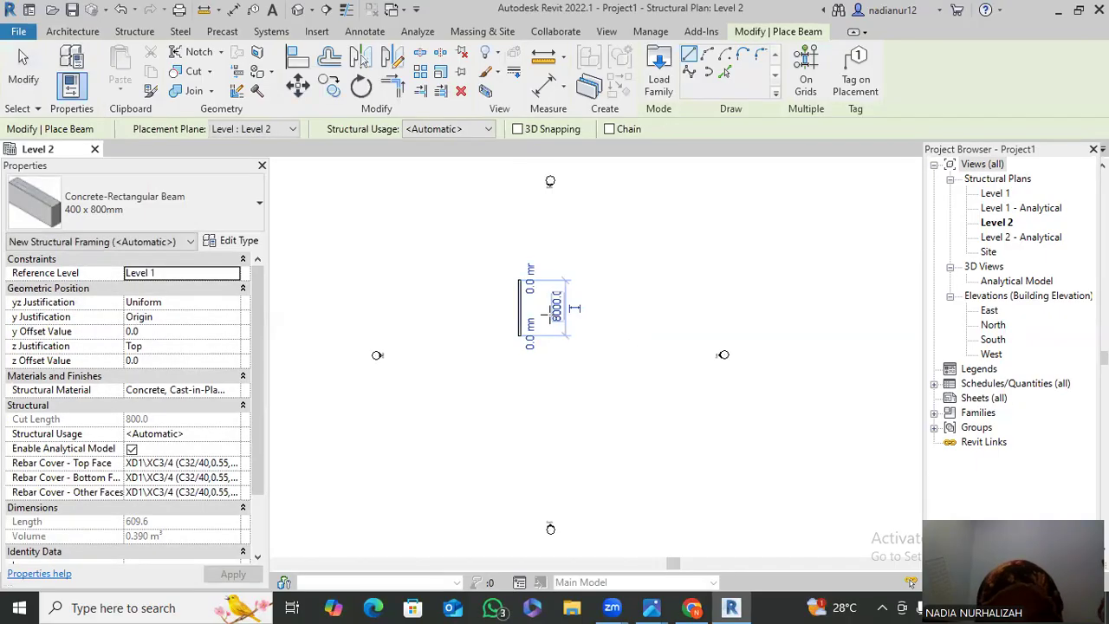
scroll(519, 303, "up", 2)
scroll(526, 299, "up", 1)
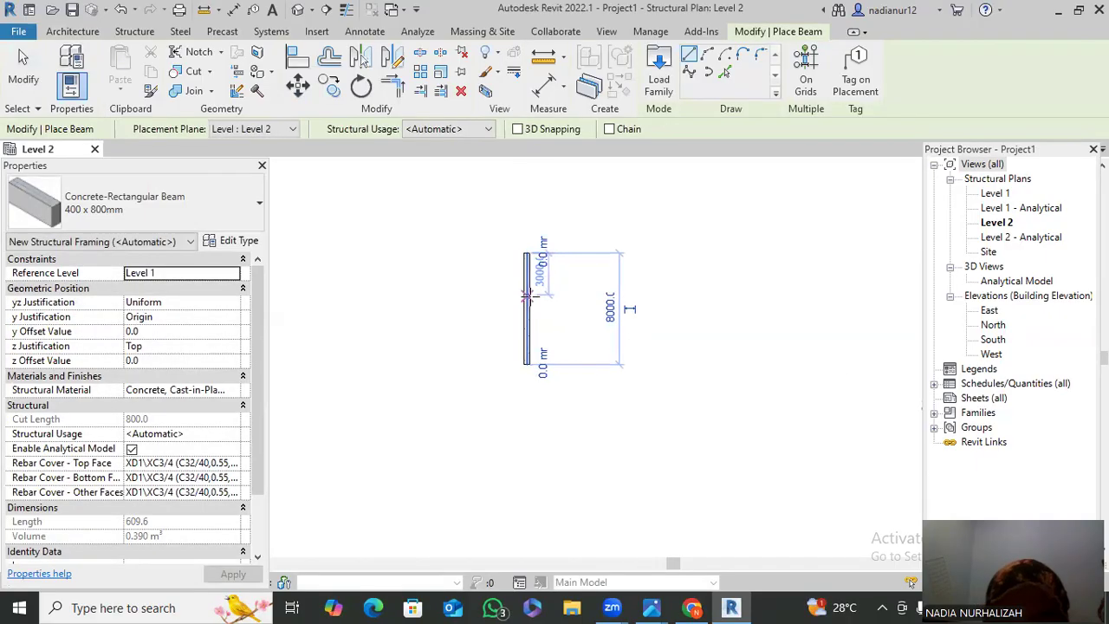
key("Escape")
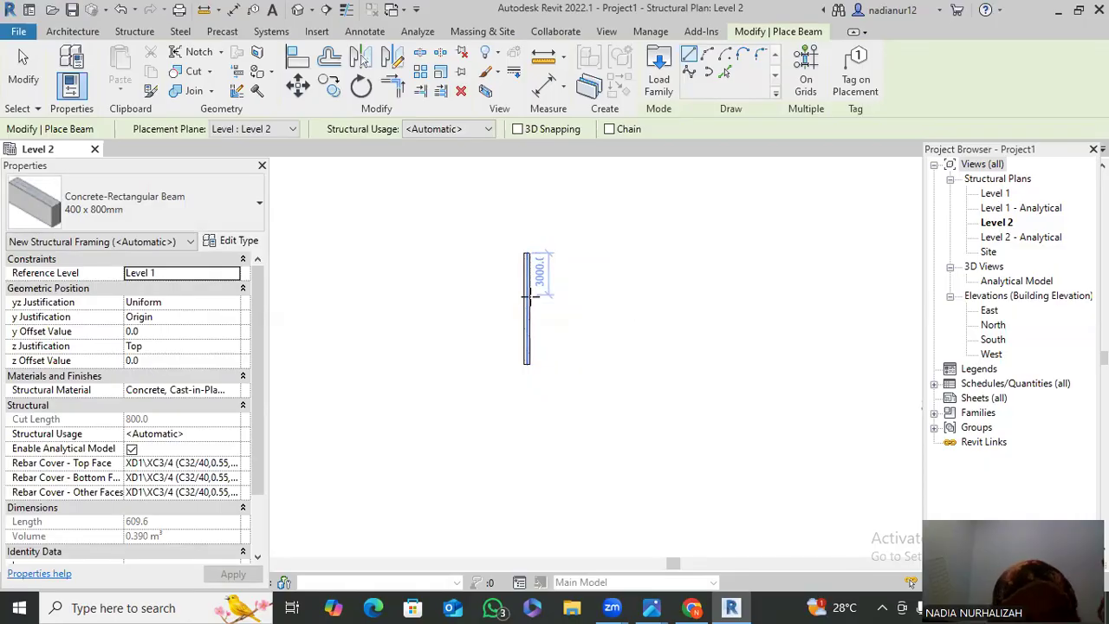
Start a structural column with the Concrete-Rectangular-Column 300 x 450mm type and duplicate that type as "600 X 600"
left_click(130, 32)
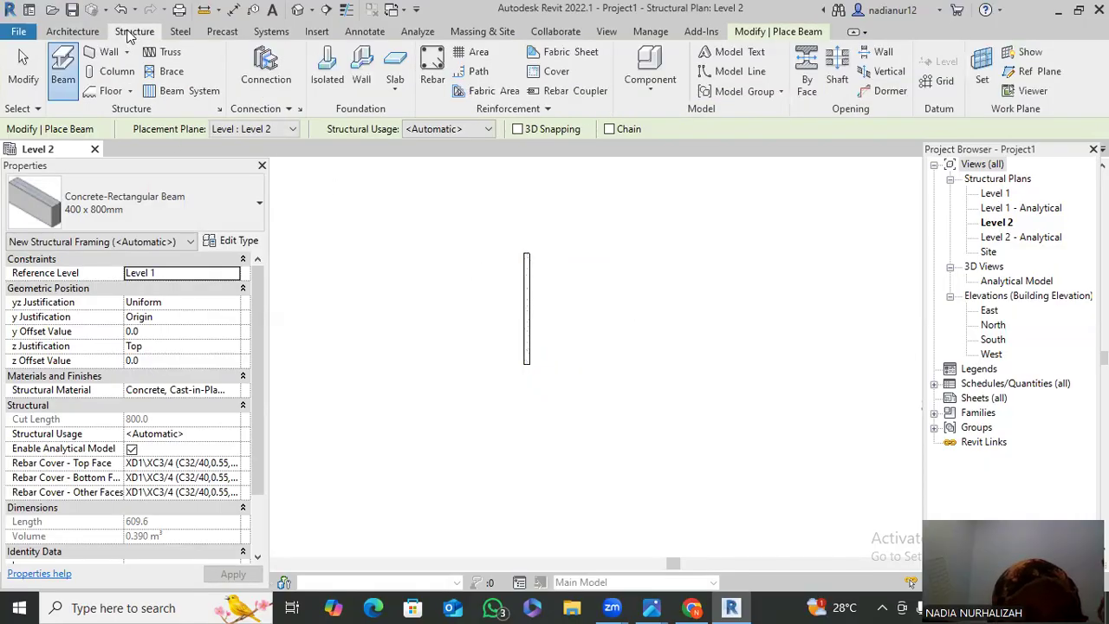
left_click(112, 73)
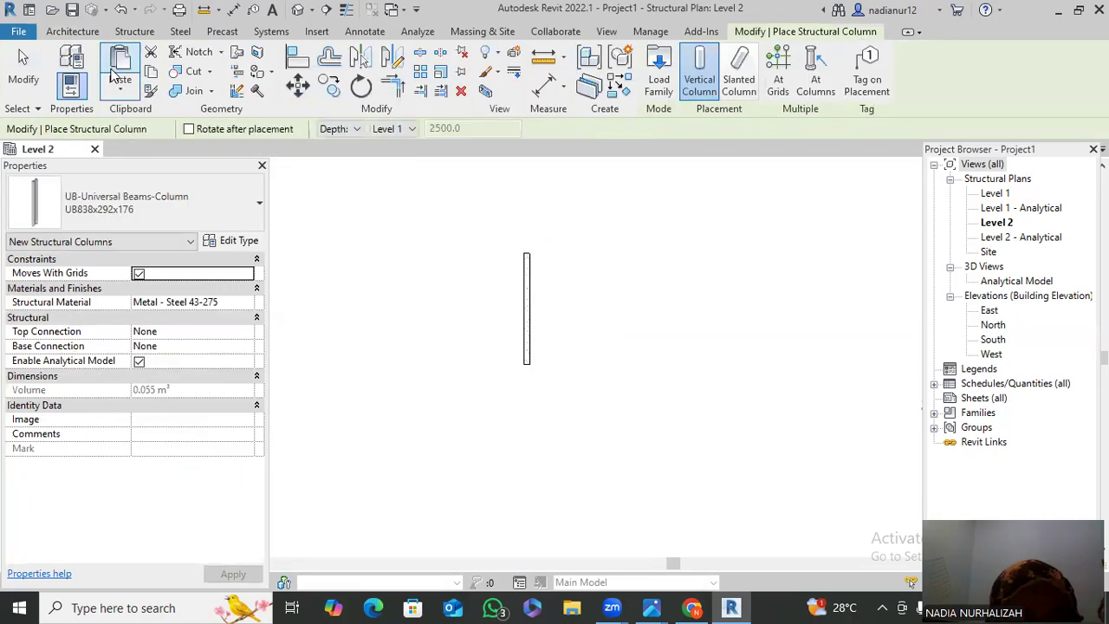
left_click(156, 206)
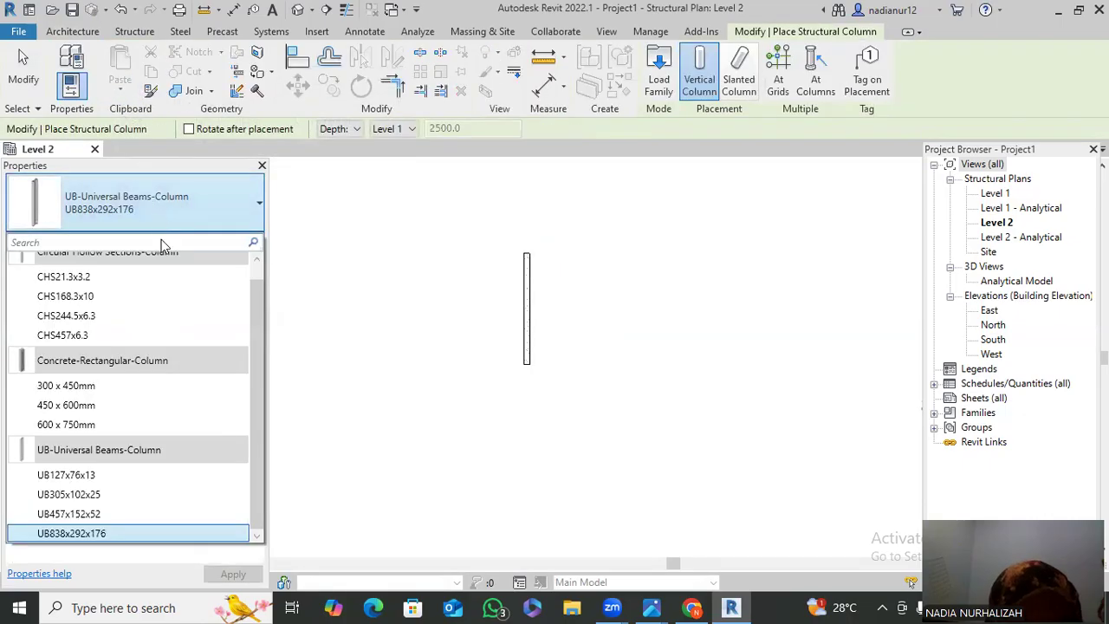
left_click(151, 387)
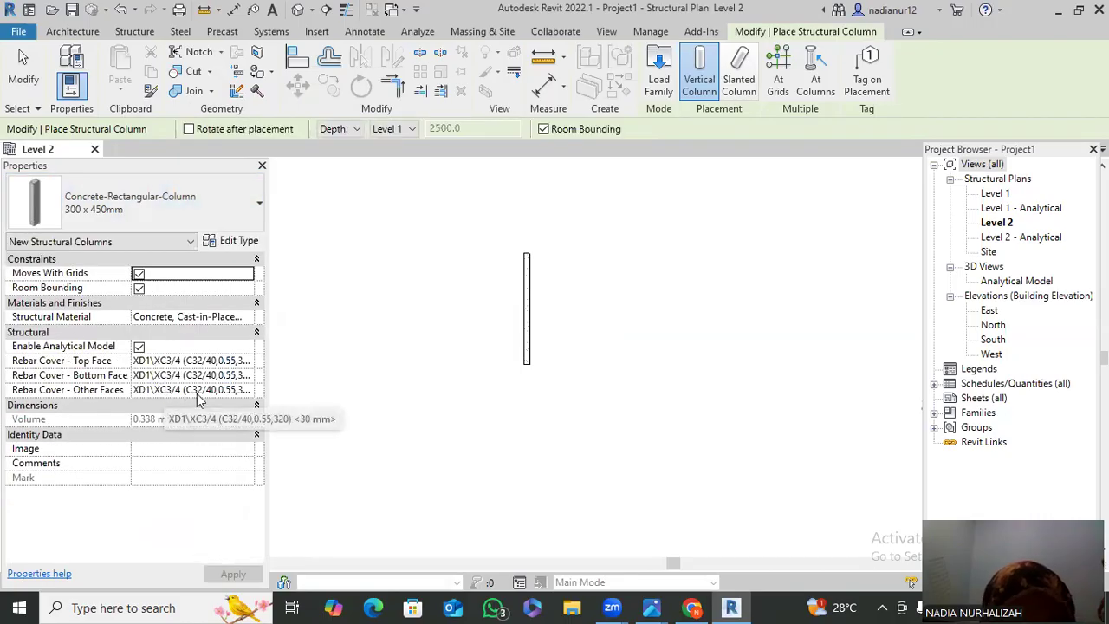
left_click(231, 241)
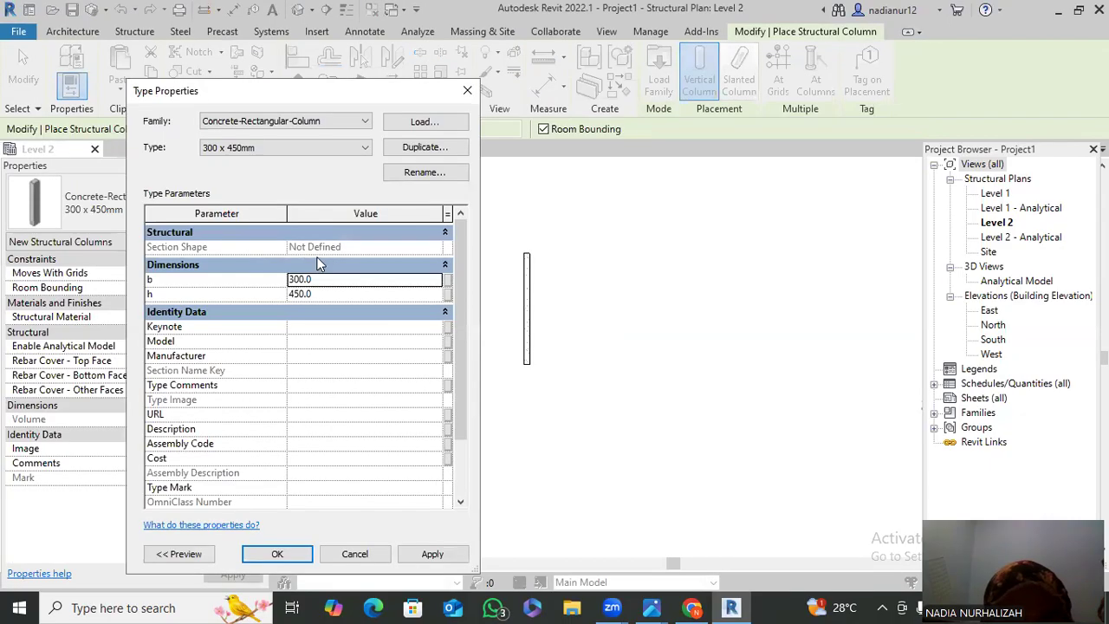
left_click(417, 145)
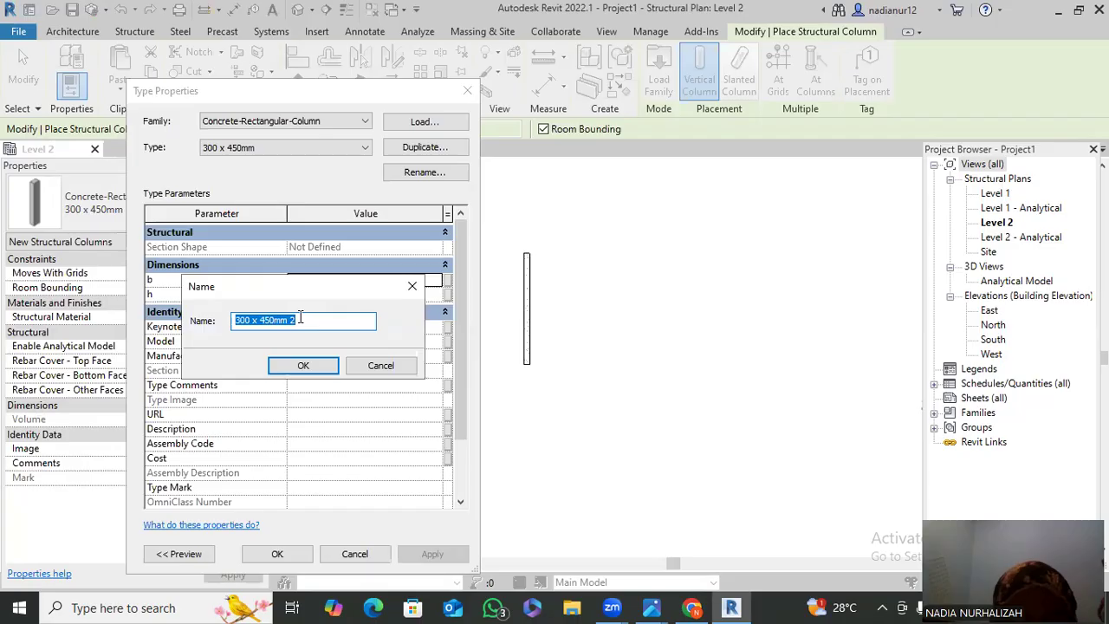
type("600 X")
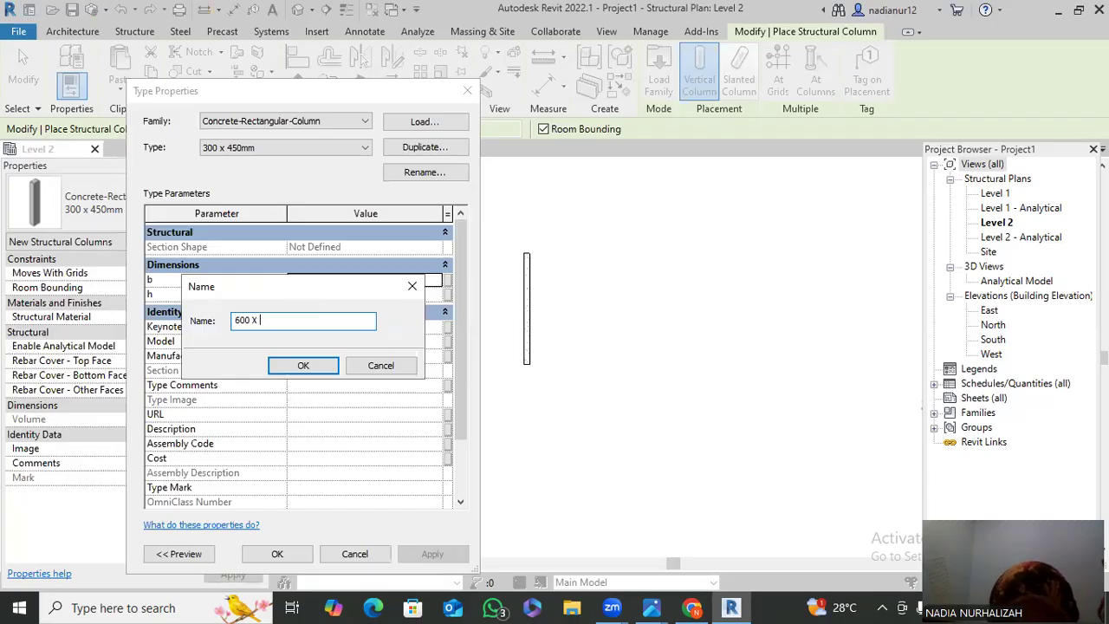
type(" 600")
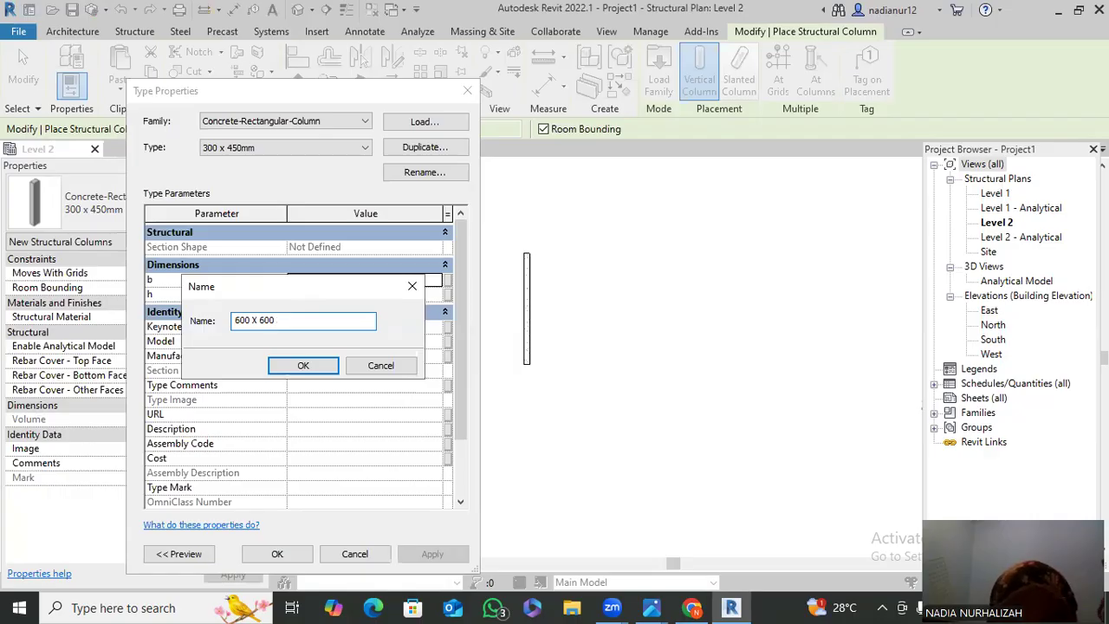
left_click(275, 366)
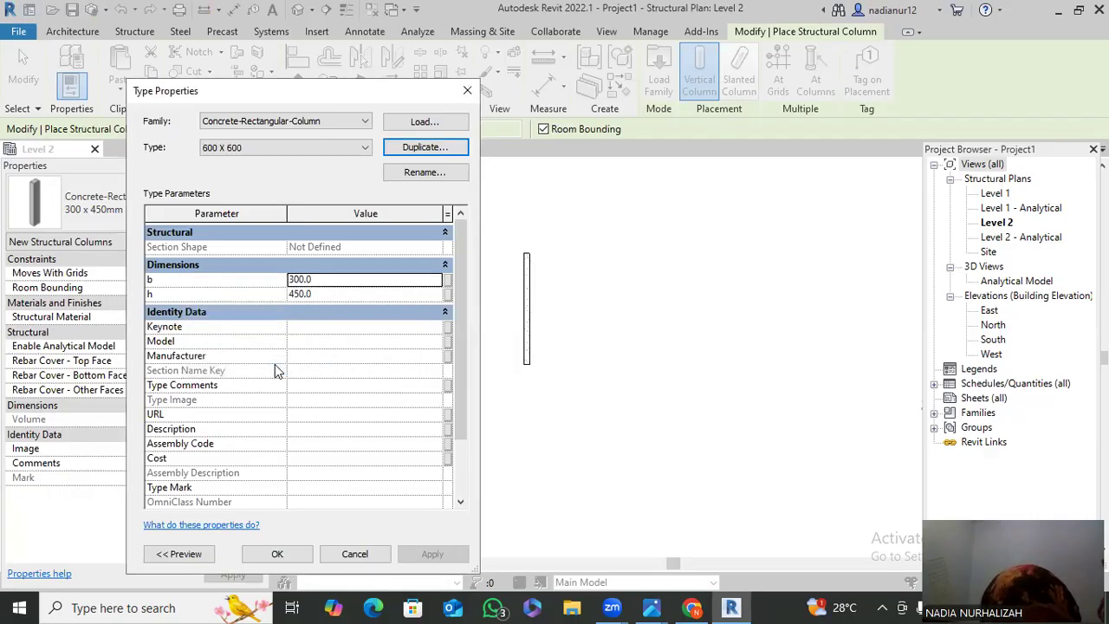
Set the 600 X 600 column type's b and h dimensions to 600 and accept the type properties
double_click(321, 279)
type("600")
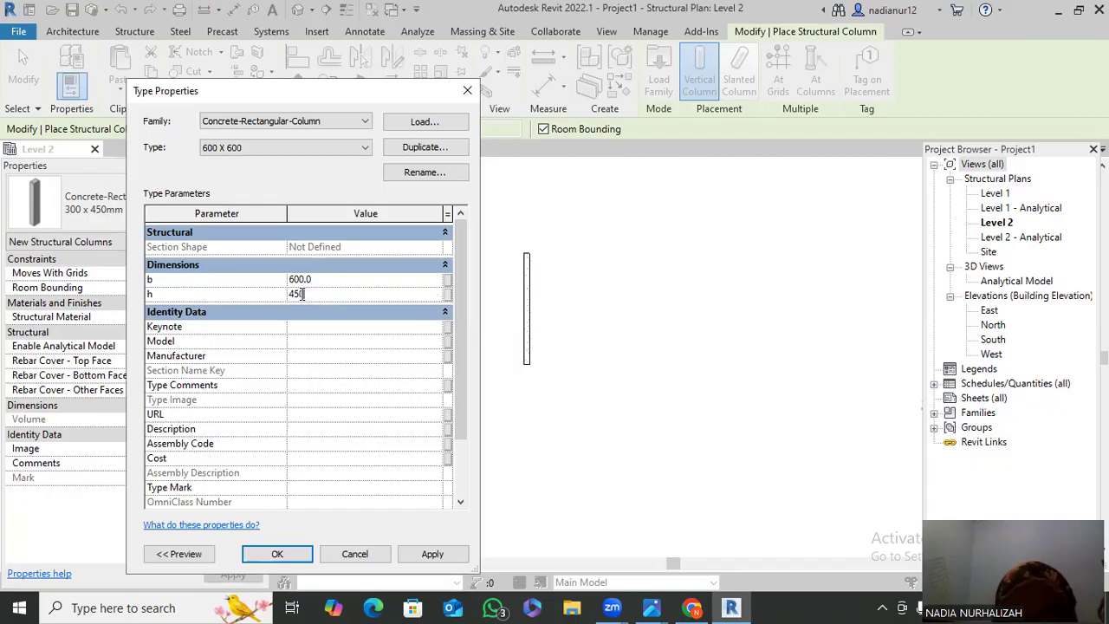
type("600")
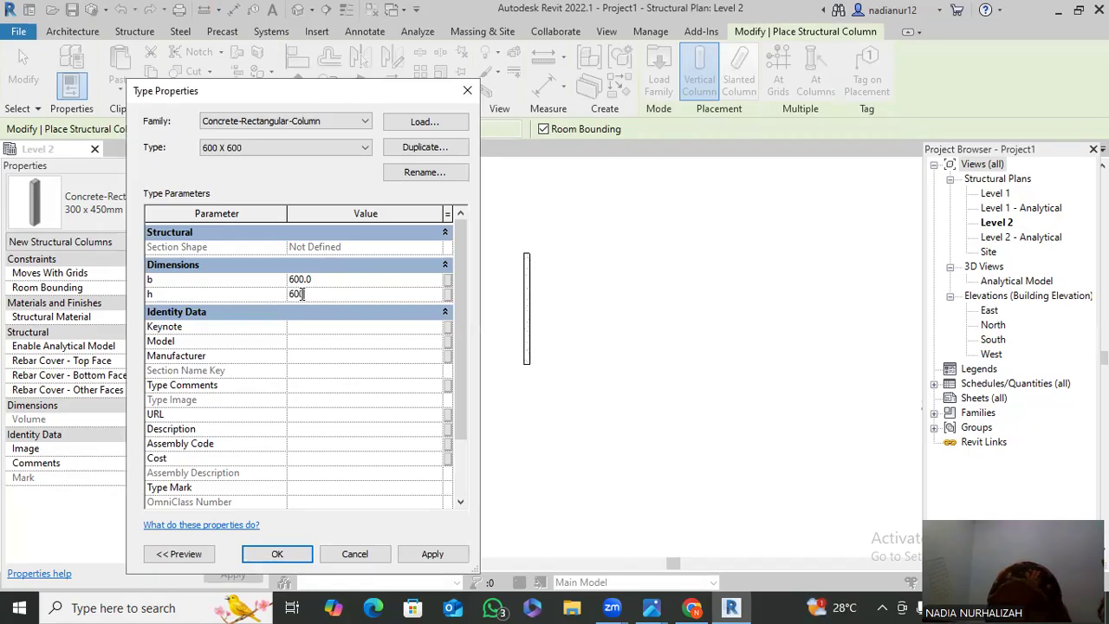
key("Return")
key("alt+Tab")
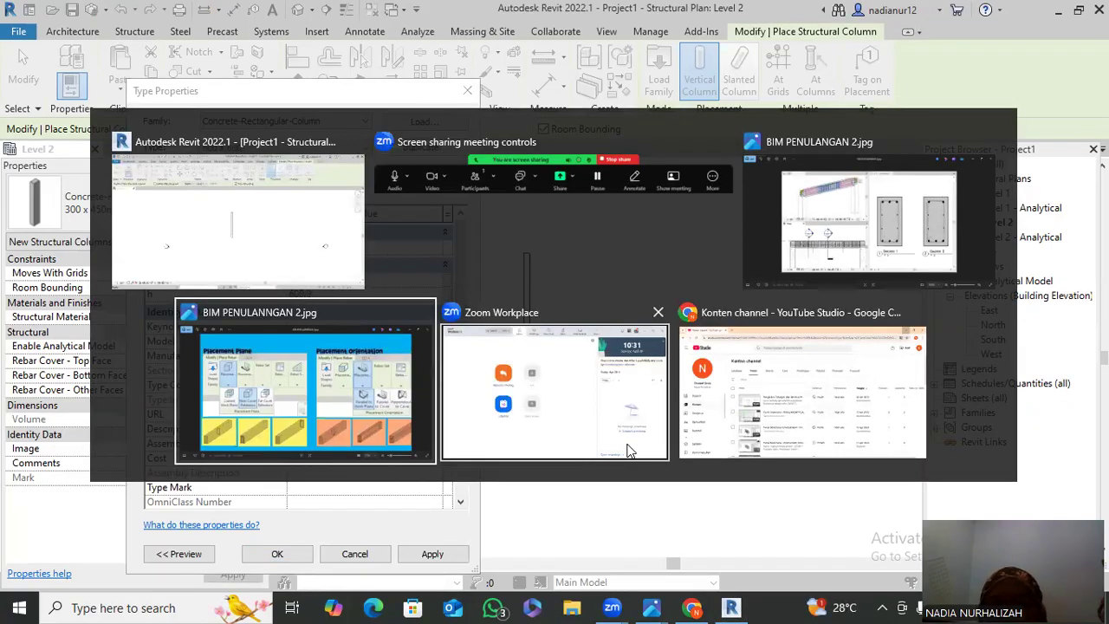
key("Escape")
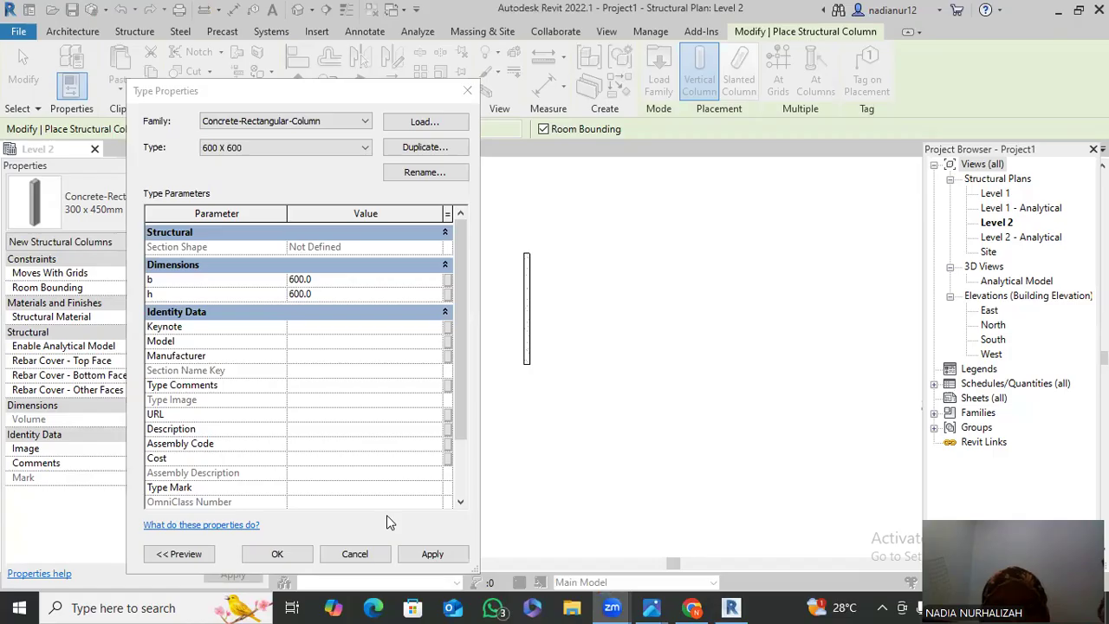
left_click(286, 556)
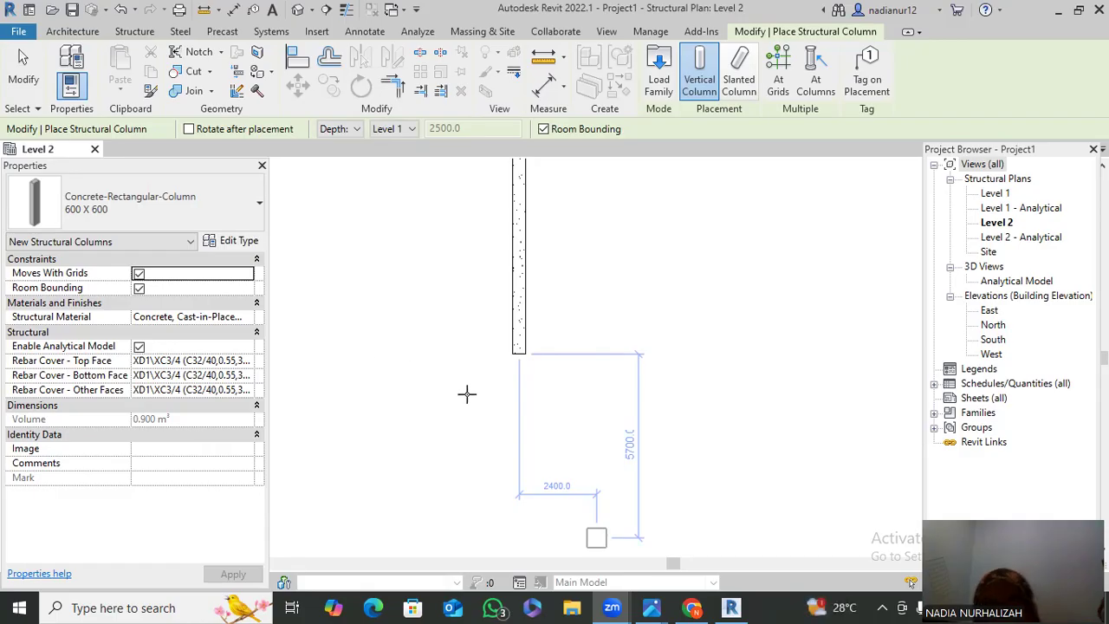
Place a 600 X 600 concrete column at the lower and upper ends of the beam, then end column placement
scroll(512, 420, "down", 2)
scroll(567, 497, "up", 1)
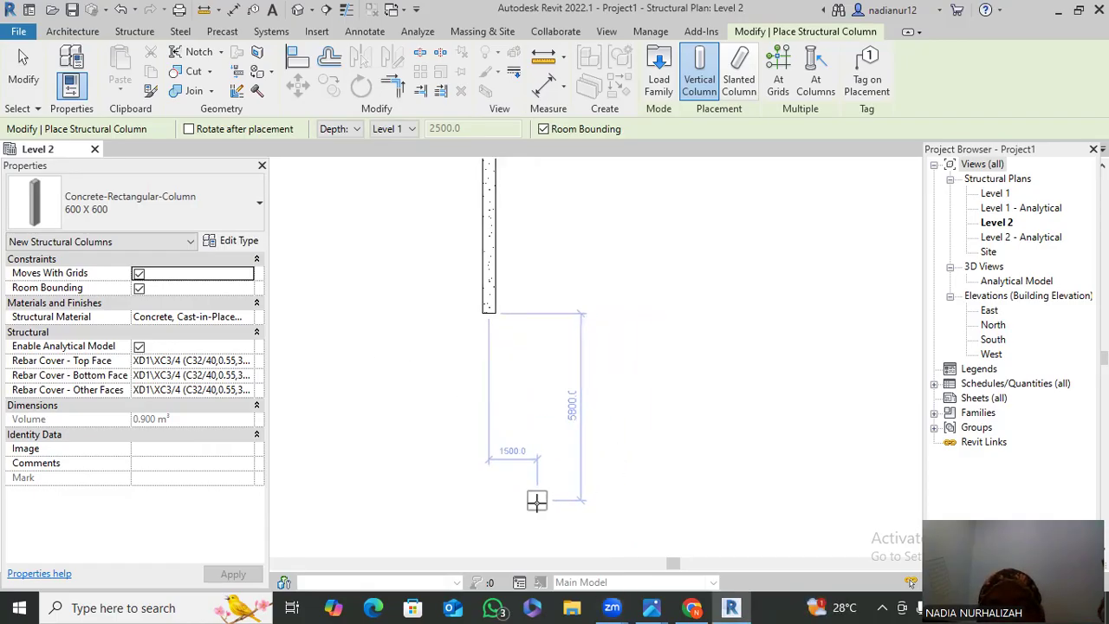
left_click(488, 315)
scroll(565, 279, "down", 3)
middle_click_drag(564, 278, 543, 488)
scroll(515, 344, "up", 2)
scroll(514, 348, "up", 2)
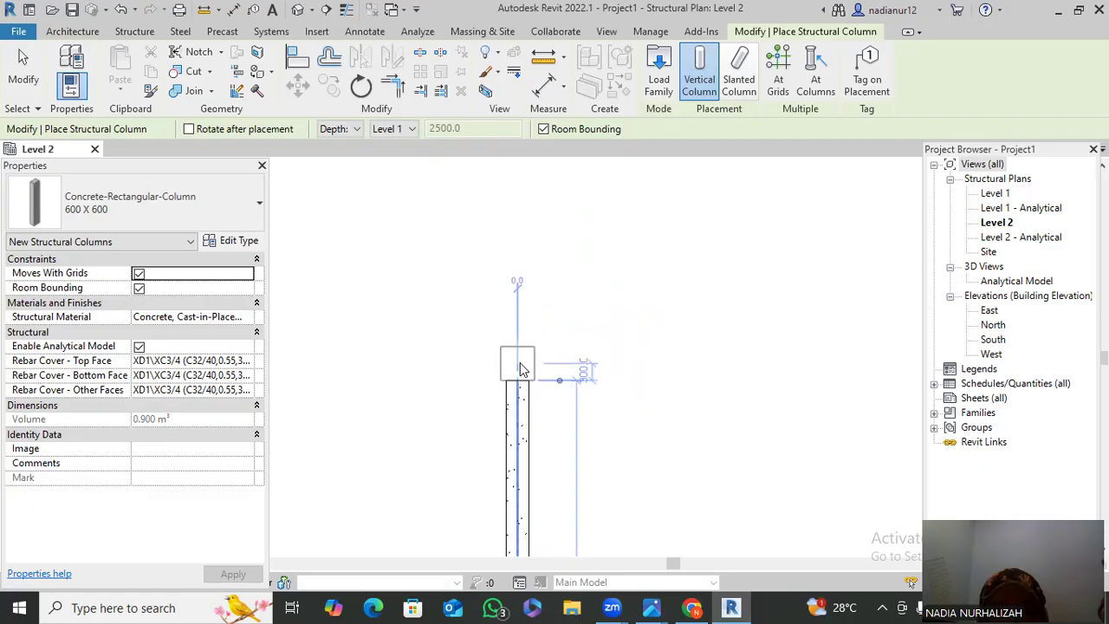
left_click(521, 370)
key("Escape")
key("Escape")
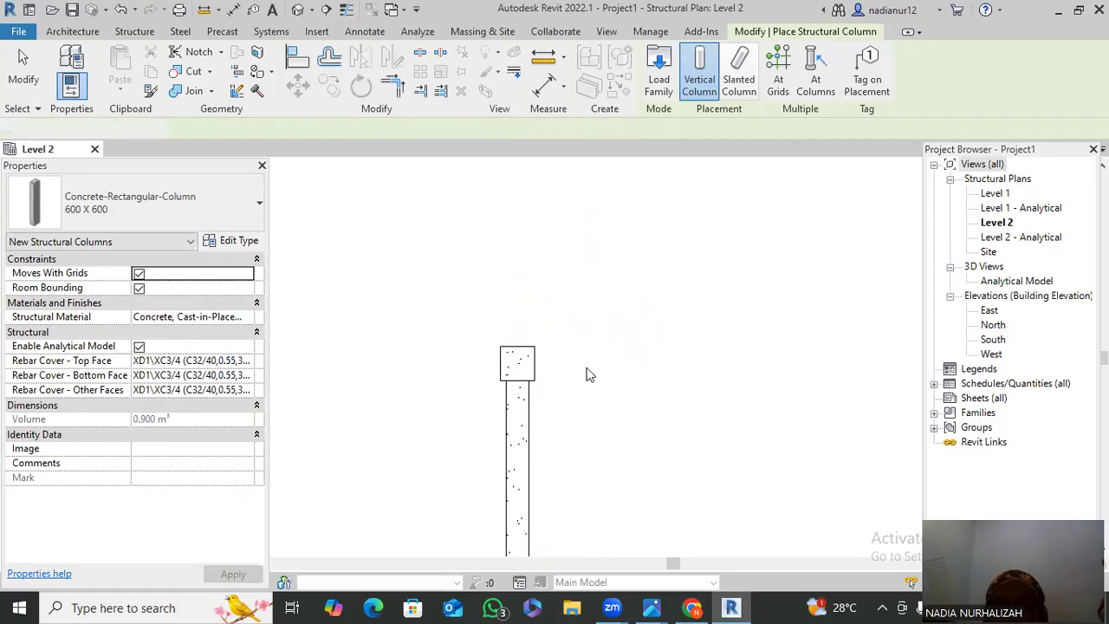
Open the default 3D view and examine where the beam meets the nearer column
middle_click_drag(480, 361, 520, 306)
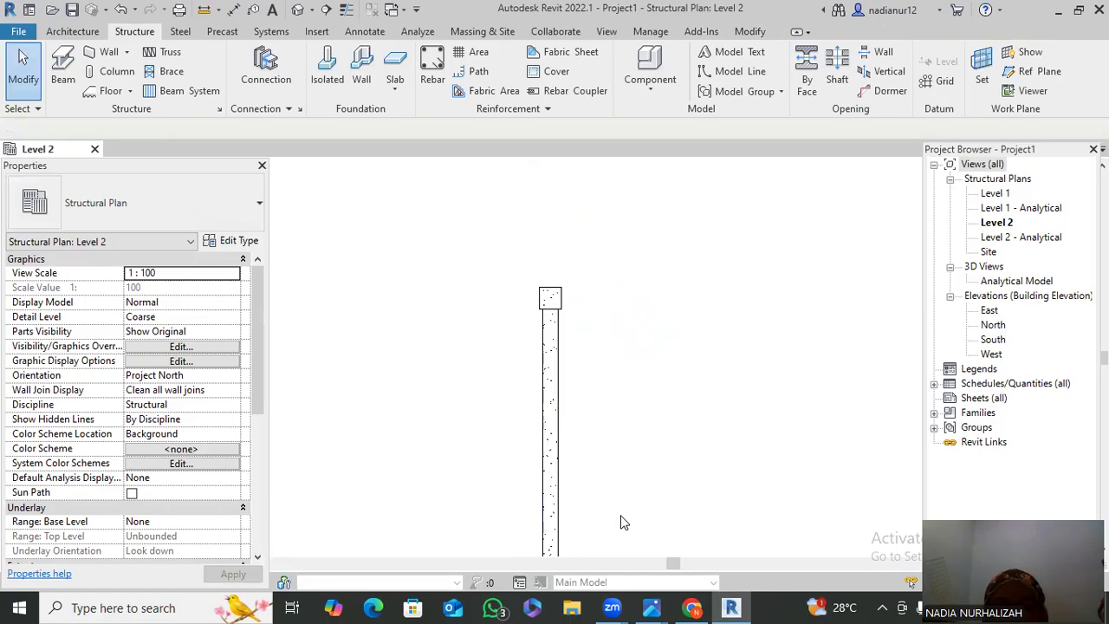
scroll(550, 378, "down", 1)
middle_click_drag(551, 376, 554, 295)
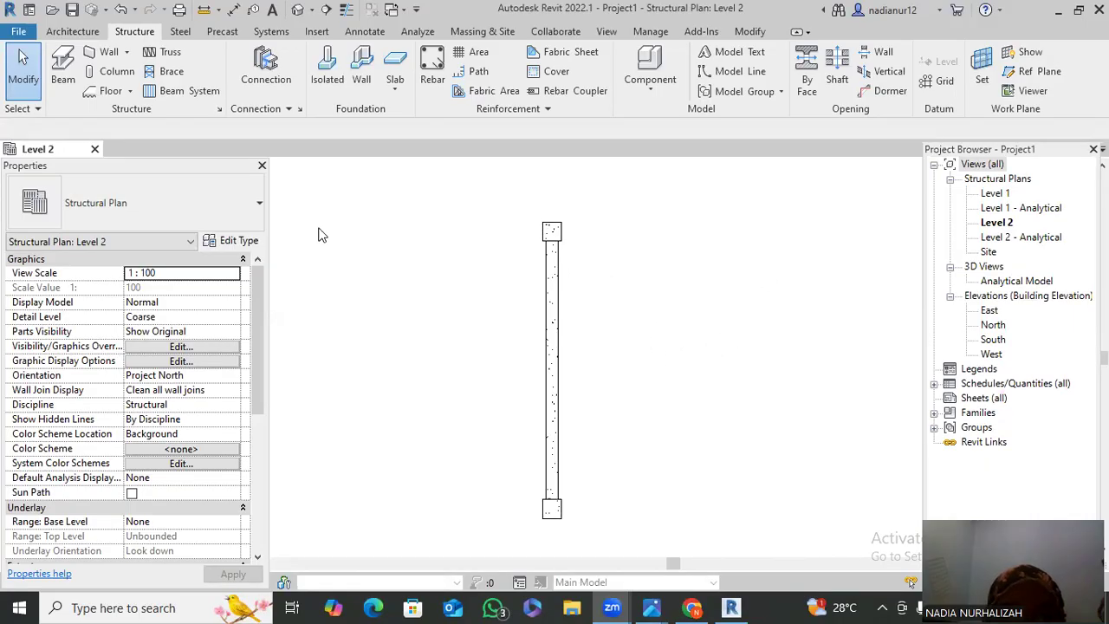
left_click(297, 11)
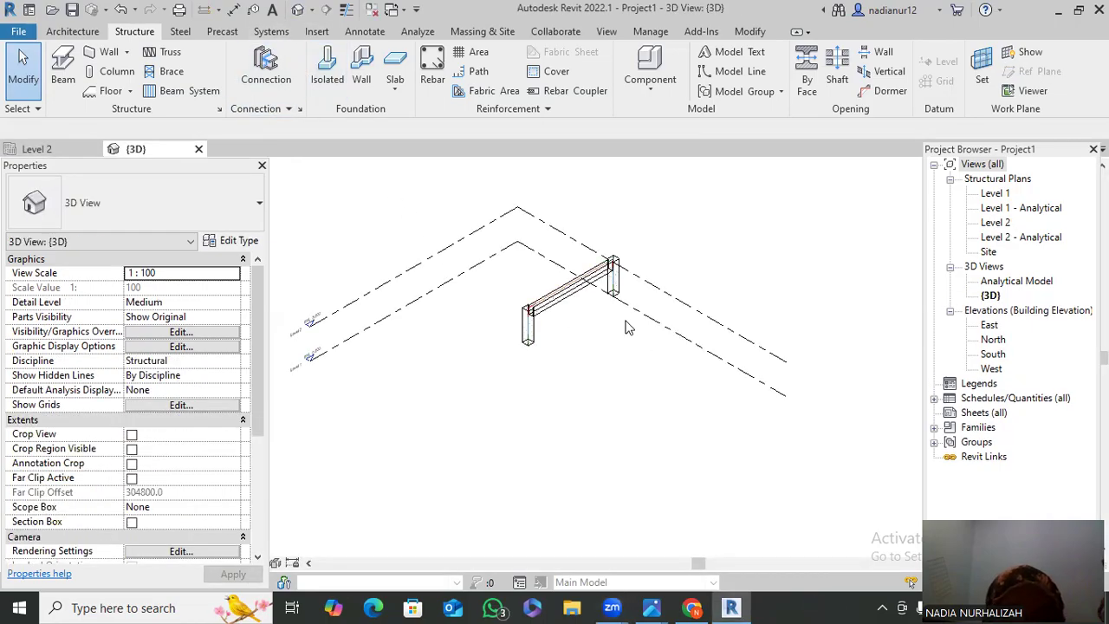
scroll(606, 294, "up", 3)
scroll(563, 286, "up", 2)
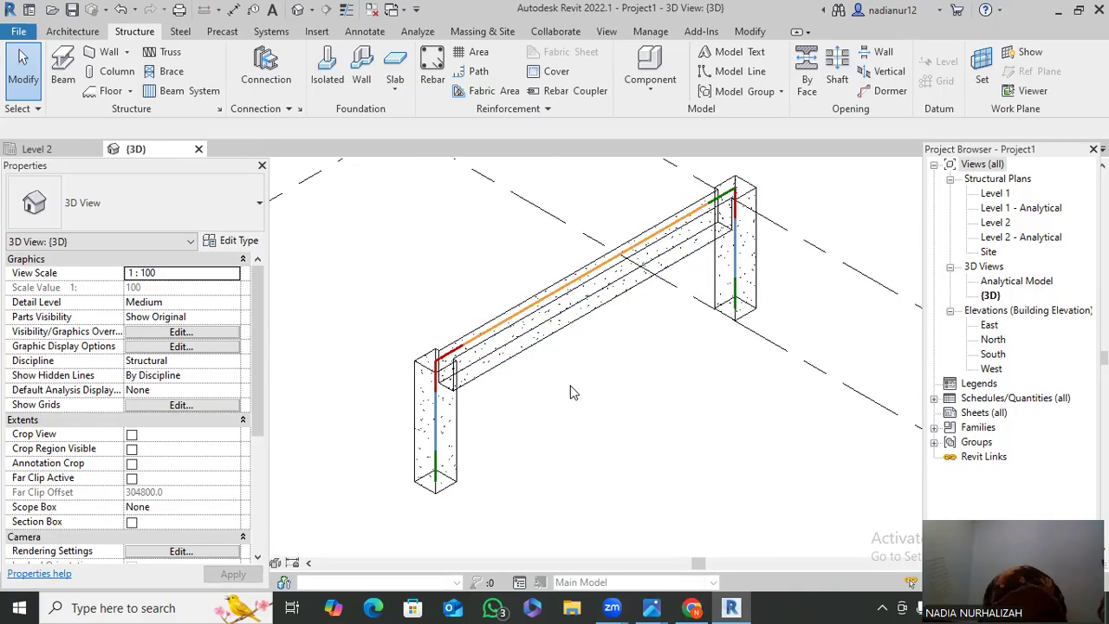
scroll(444, 381, "up", 1)
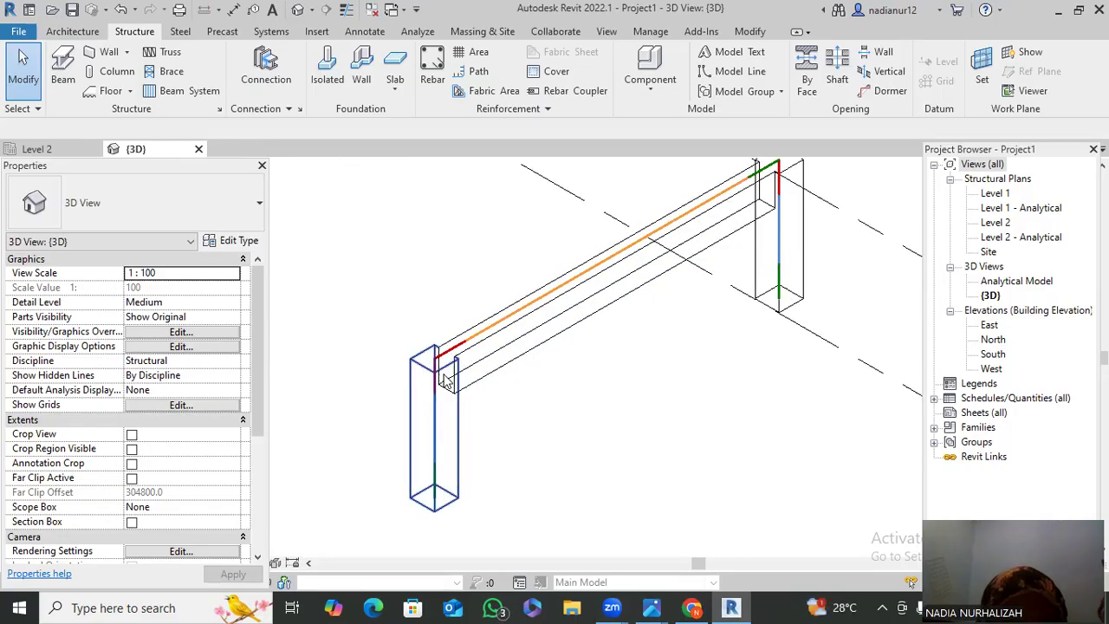
scroll(444, 381, "up", 1)
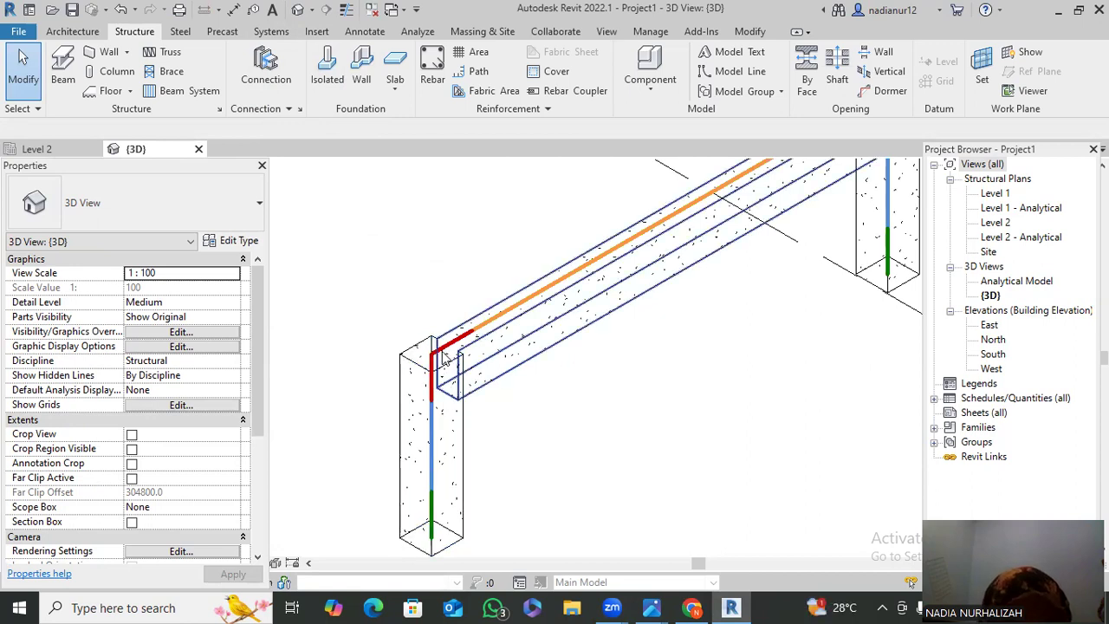
left_click(446, 351)
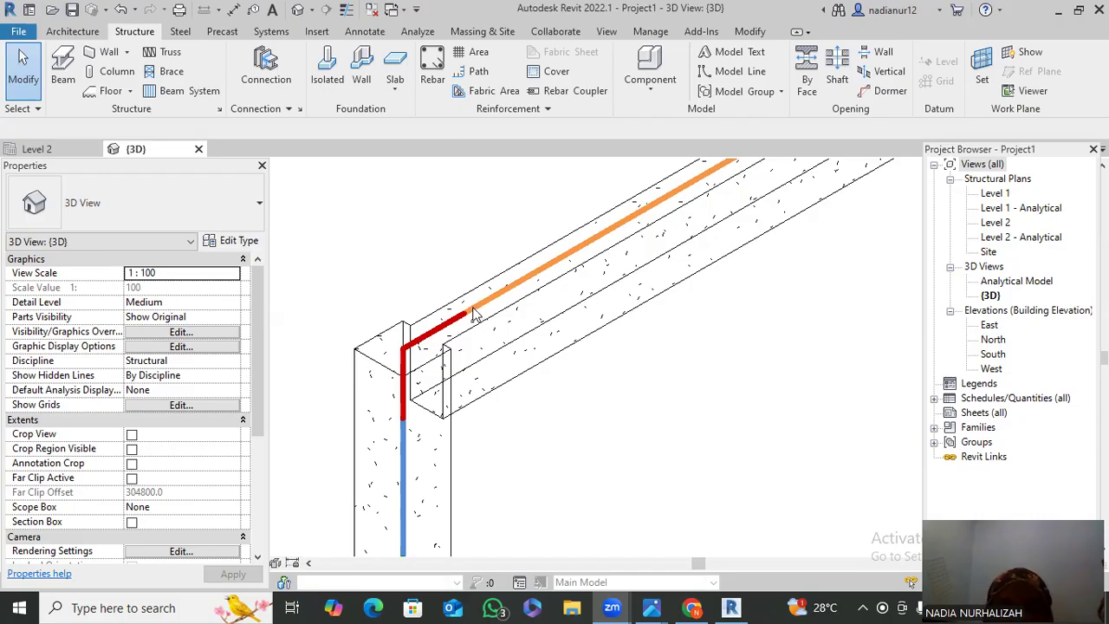
scroll(478, 315, "up", 1)
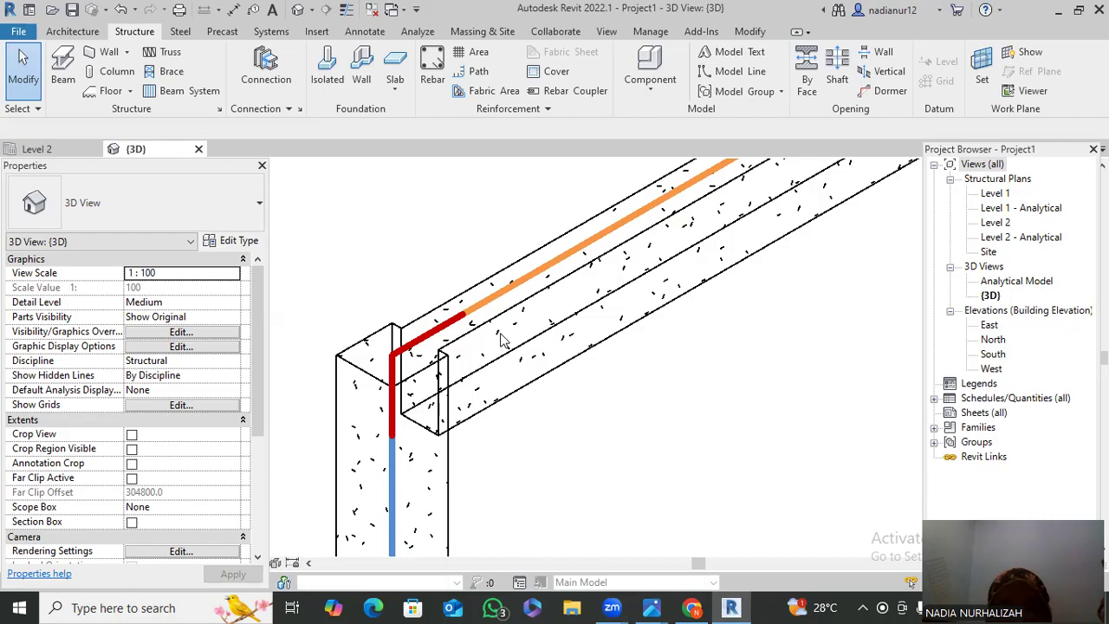
left_click(441, 331)
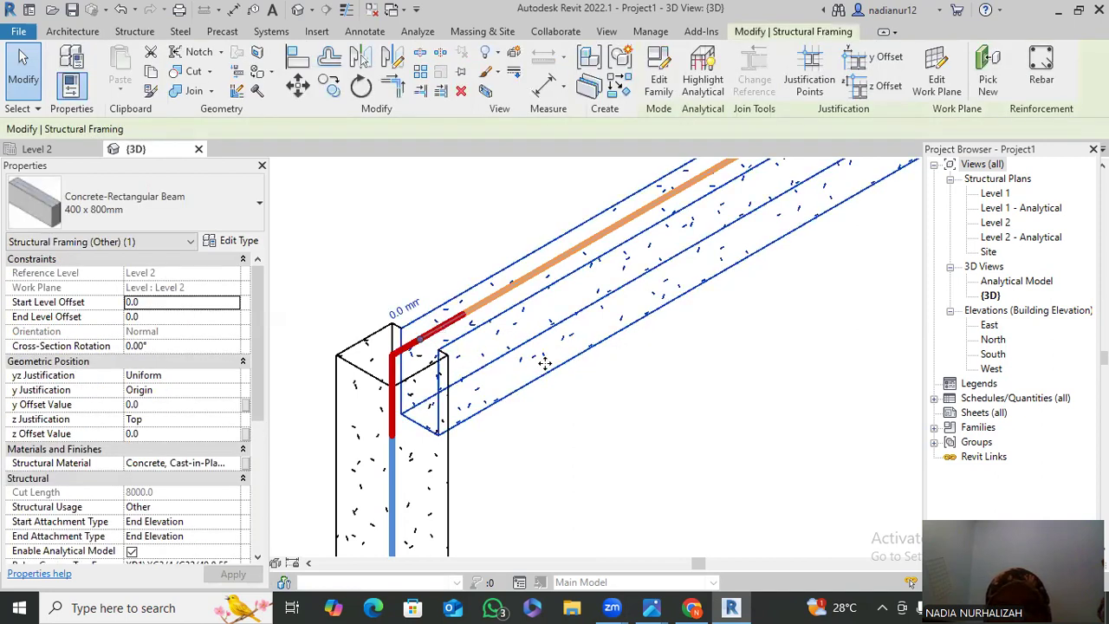
left_click(646, 381)
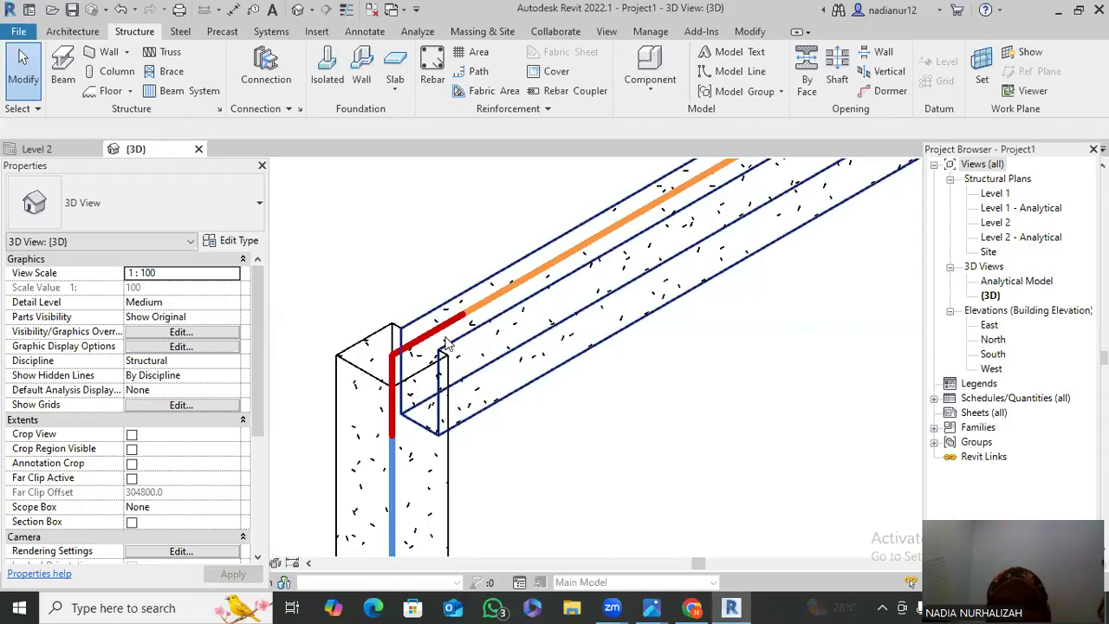
left_click(441, 329)
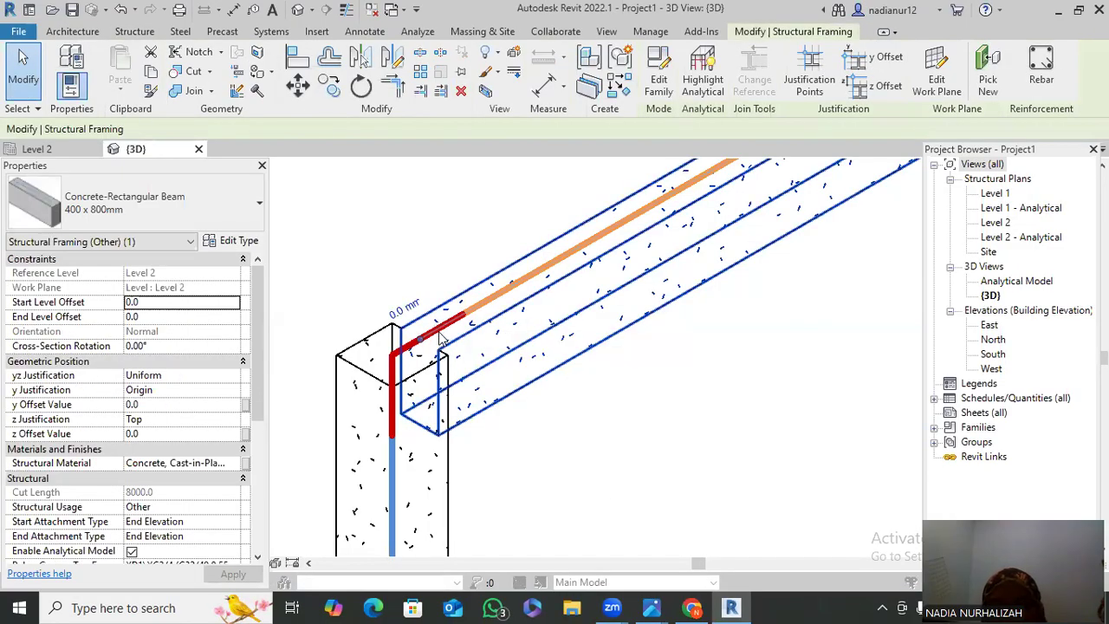
Hide the Analytical Beams and Analytical Columns categories in the 3D view's visibility overrides and clear the beam selection
key("v")
key("g")
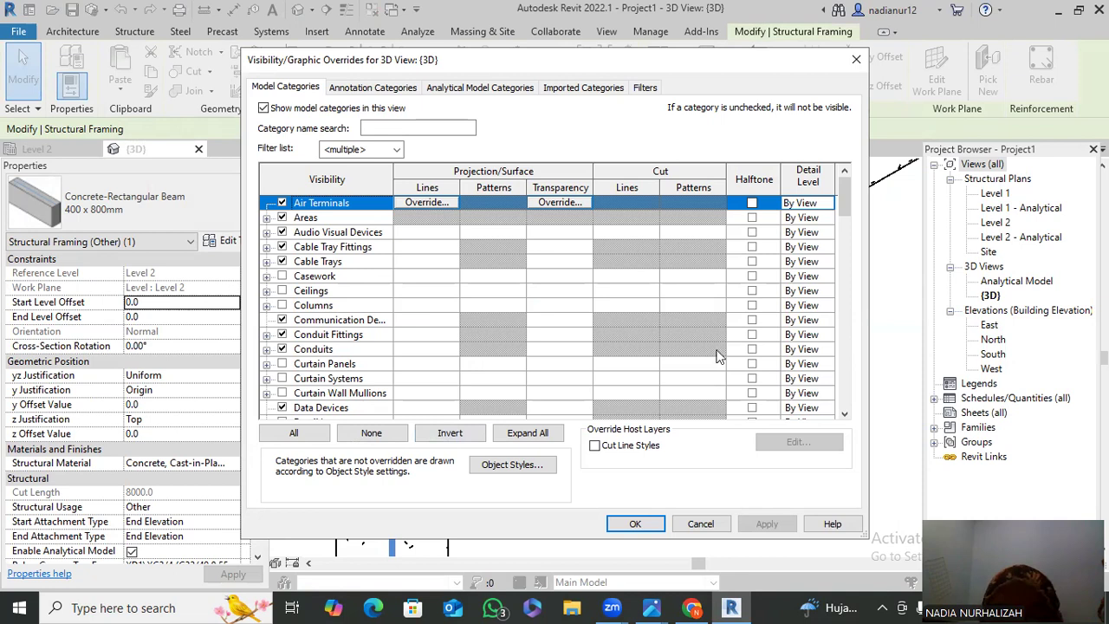
left_click(944, 332)
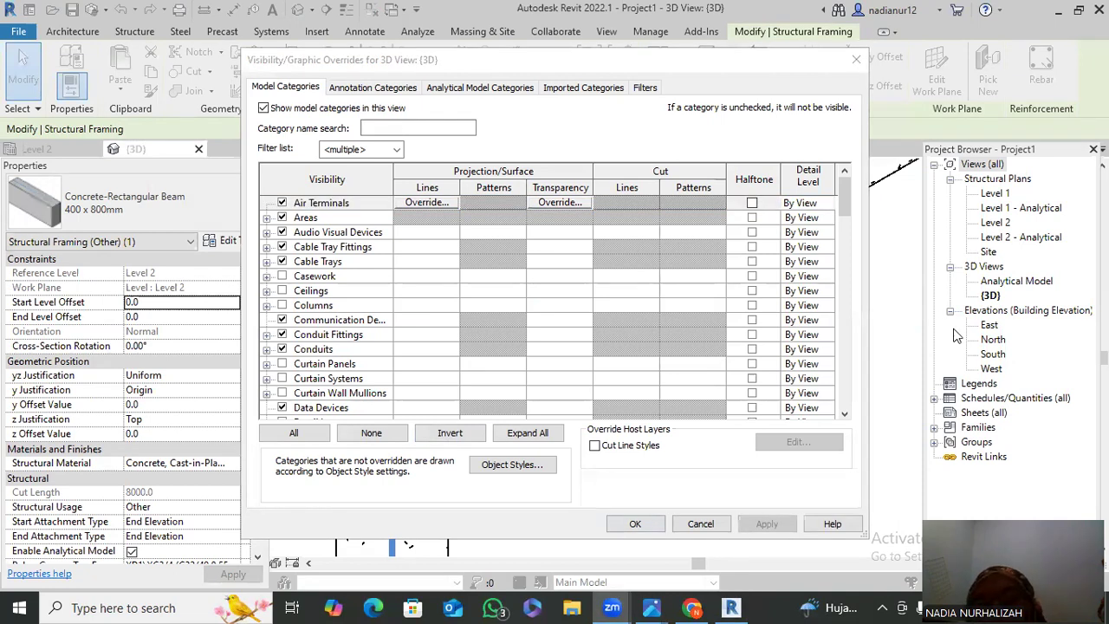
left_click(500, 93)
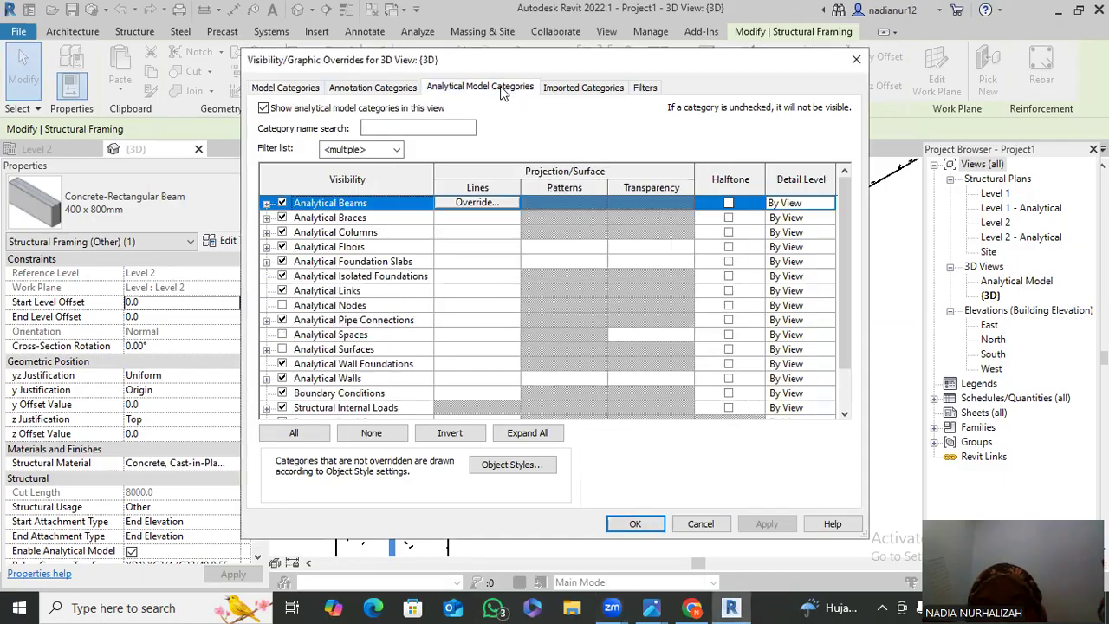
left_click(282, 204)
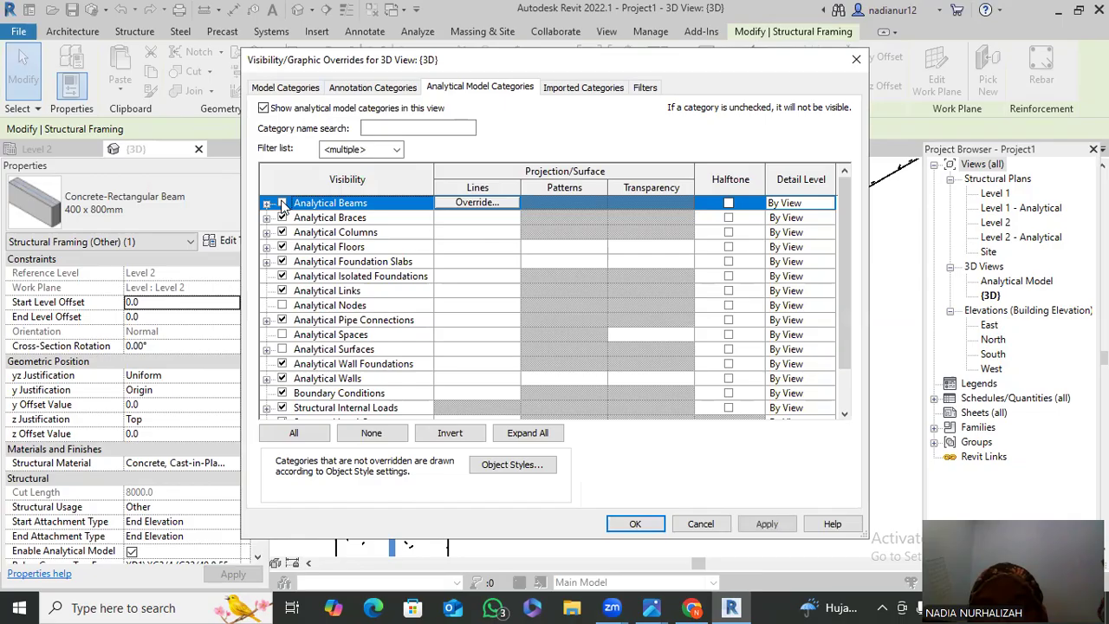
left_click(289, 232)
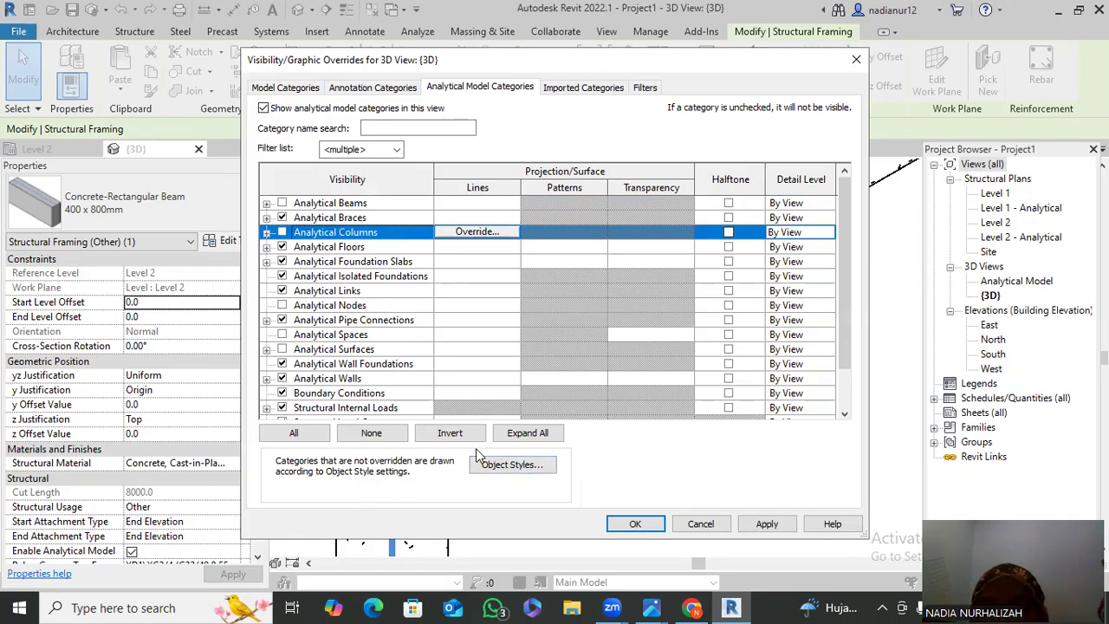
left_click(624, 523)
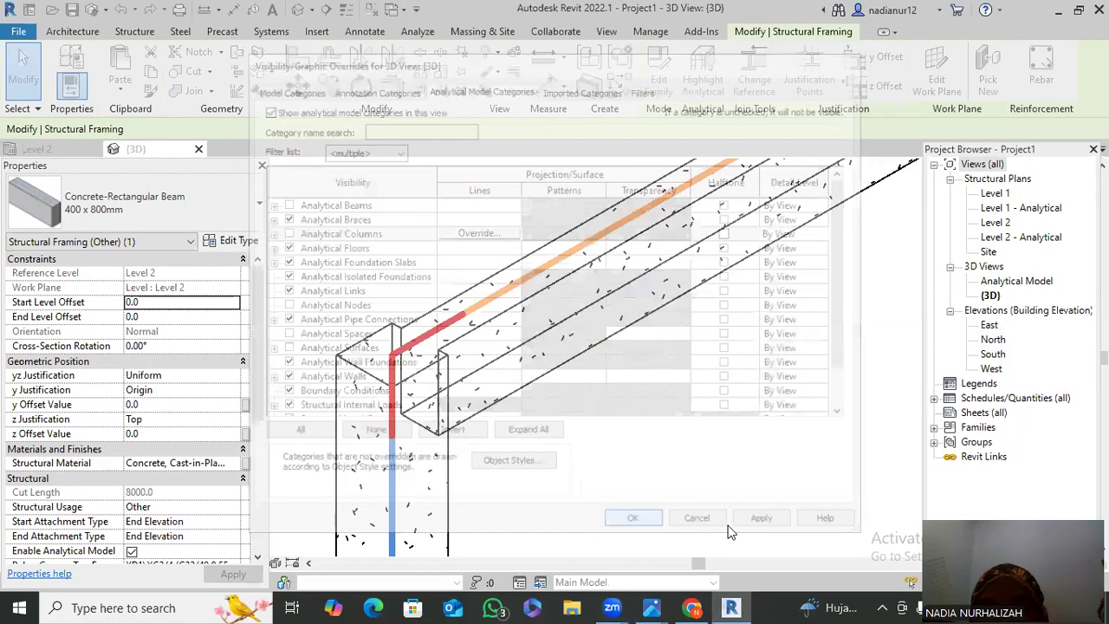
left_click(774, 505)
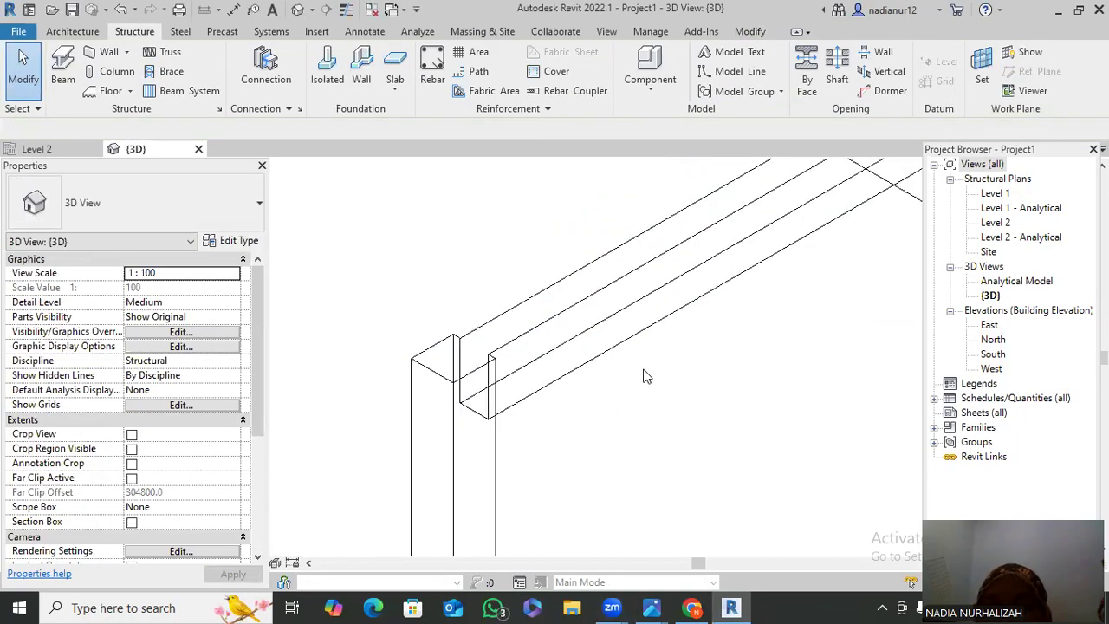
Examine the whole beam in 3D, checking how it meets the columns at both ends
scroll(644, 376, "down", 2)
scroll(644, 376, "up", 1)
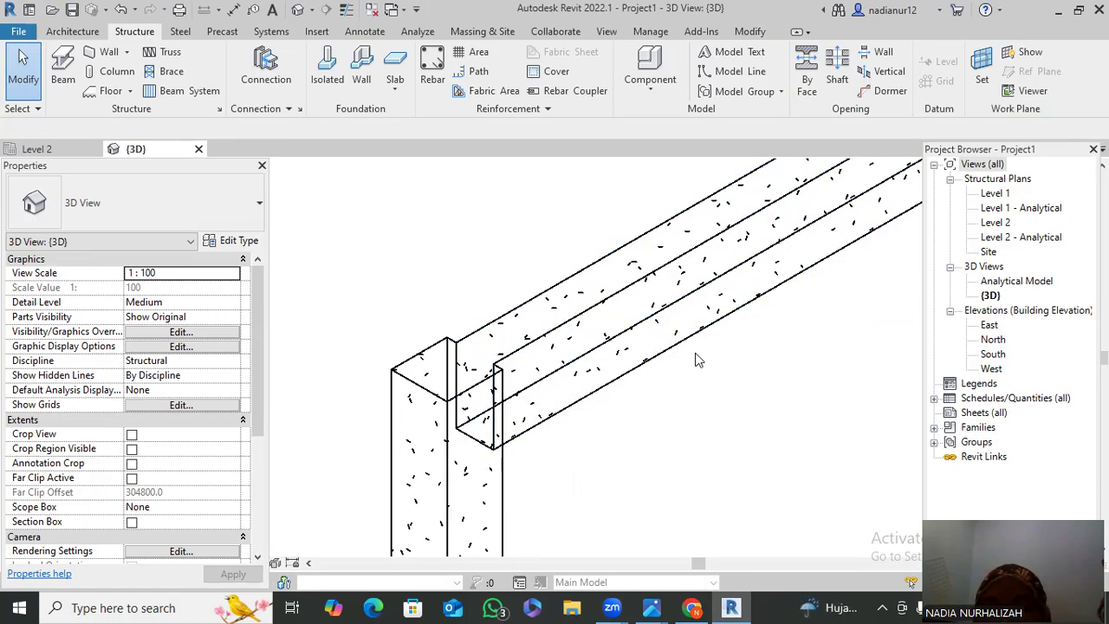
scroll(841, 317, "down", 1)
middle_click_drag(841, 313, 563, 436)
scroll(643, 355, "down", 1)
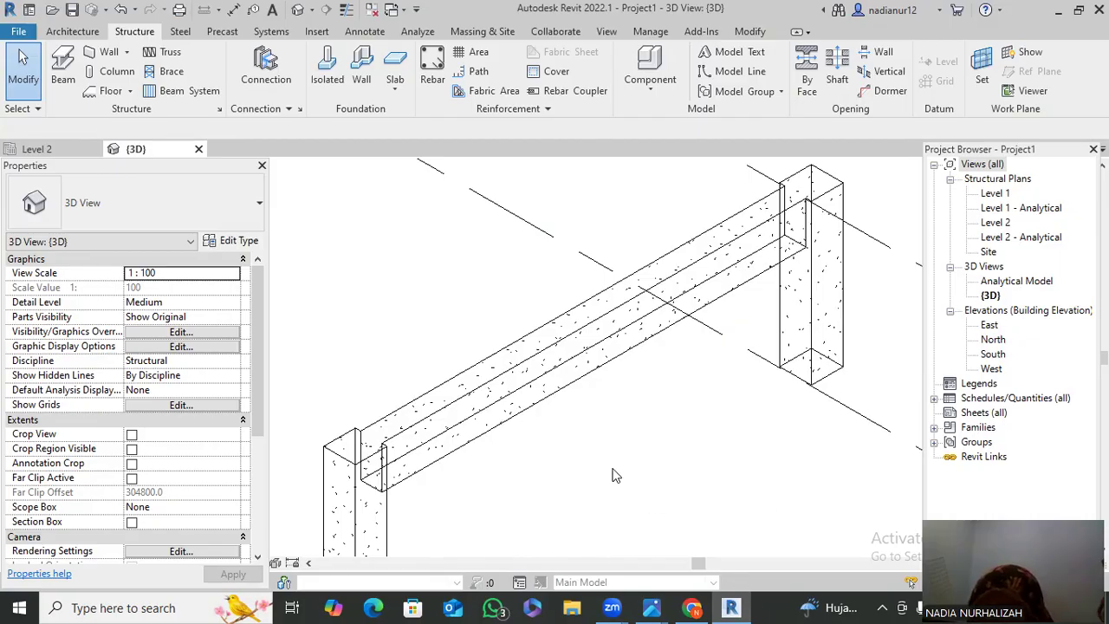
scroll(618, 468, "down", 1)
middle_click_drag(618, 468, 618, 412)
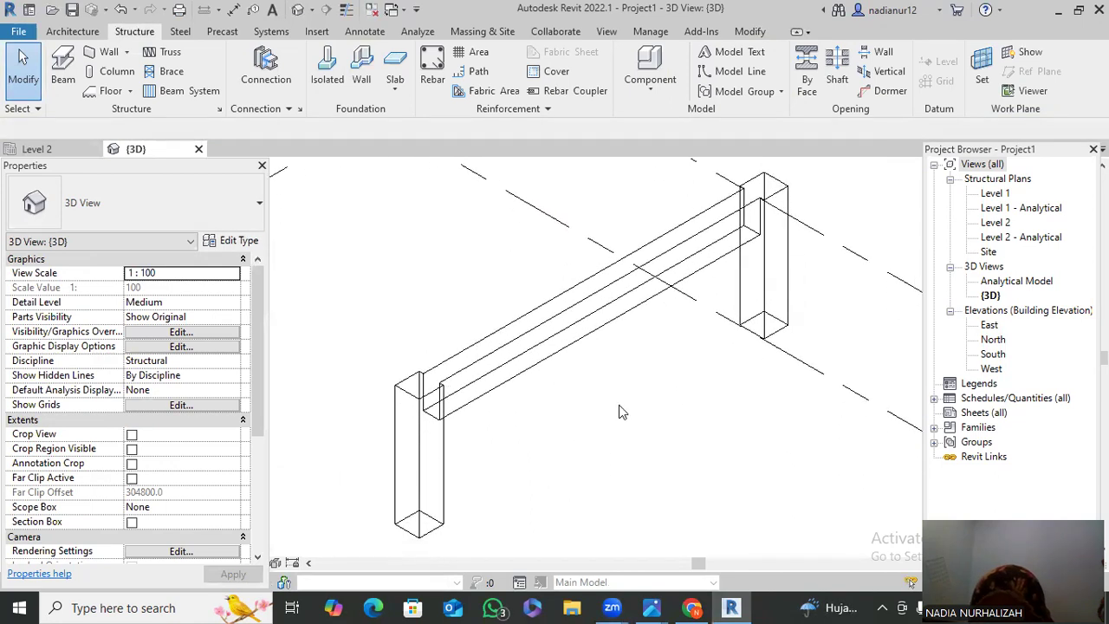
scroll(619, 404, "up", 1)
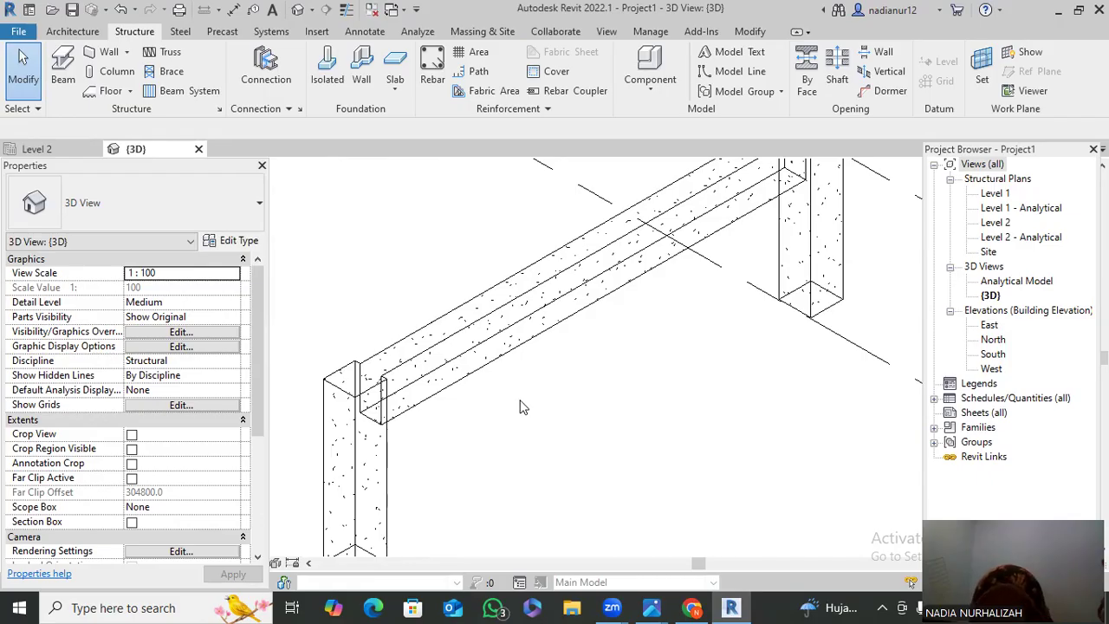
middle_click_drag(789, 357, 768, 409)
scroll(735, 373, "down", 2)
middle_click_drag(720, 369, 729, 321)
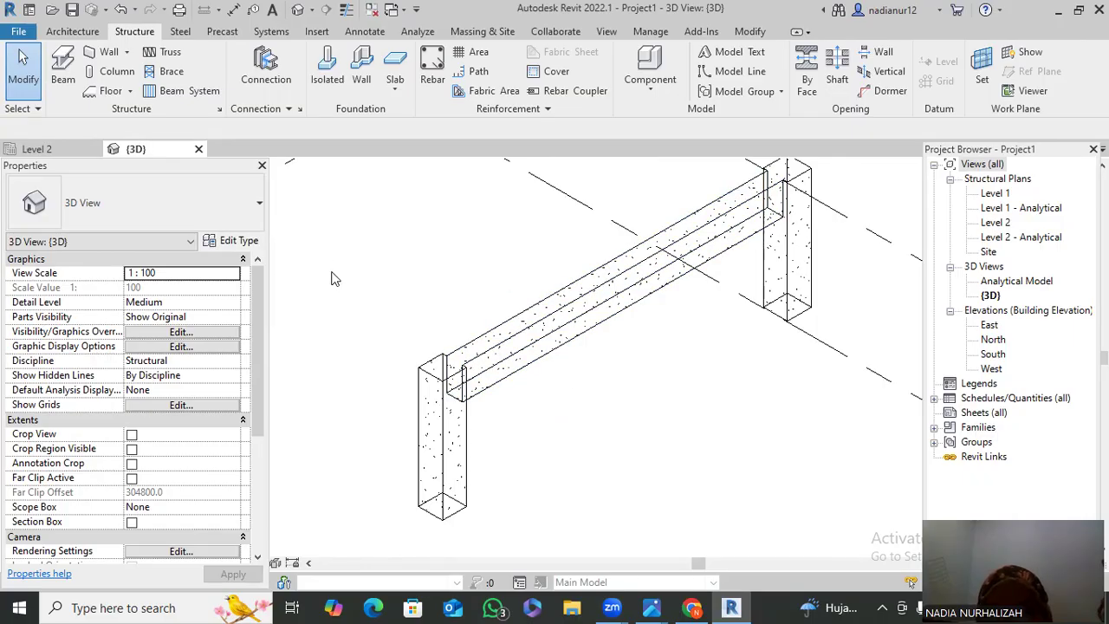
In the Level 2 plan, cut a Building Section across the upper part of the beam, facing the upper column
left_click(49, 150)
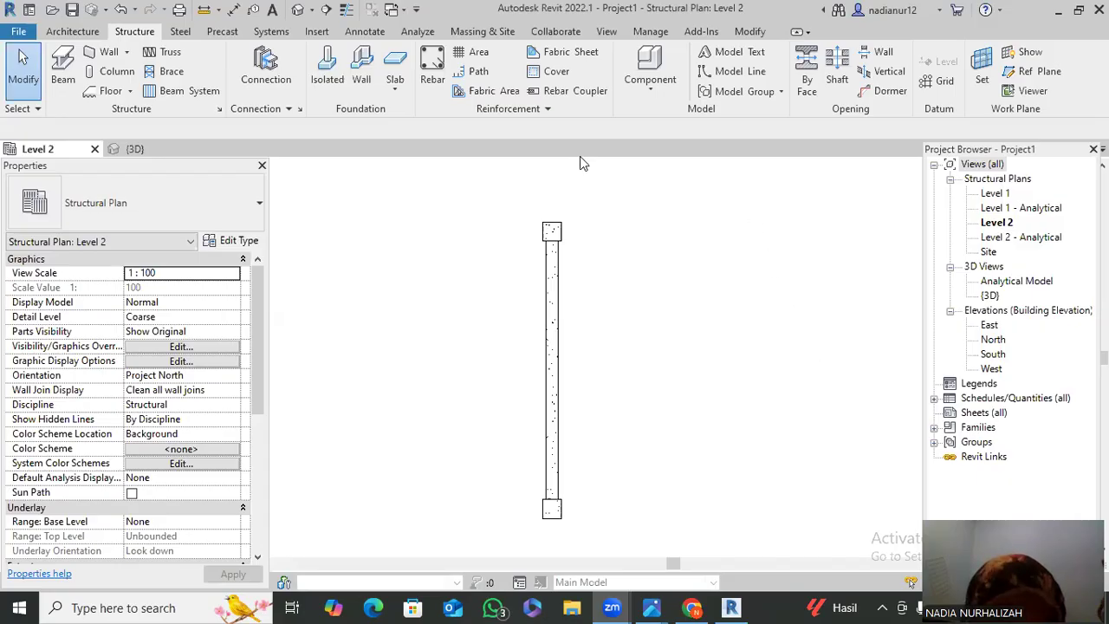
left_click(326, 11)
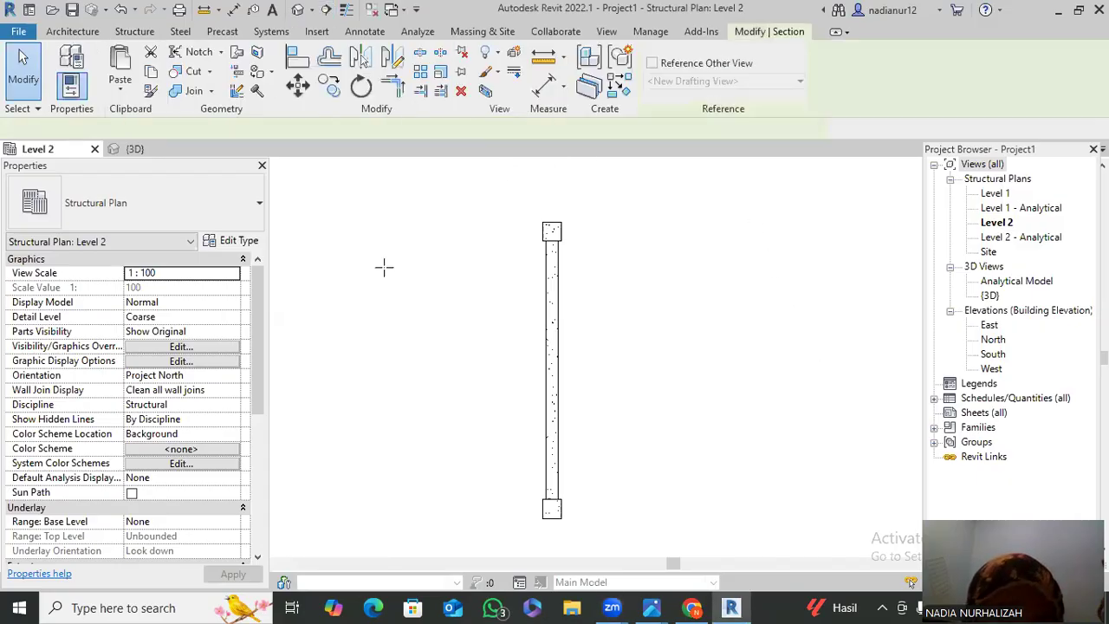
left_click(459, 292)
left_click(642, 292)
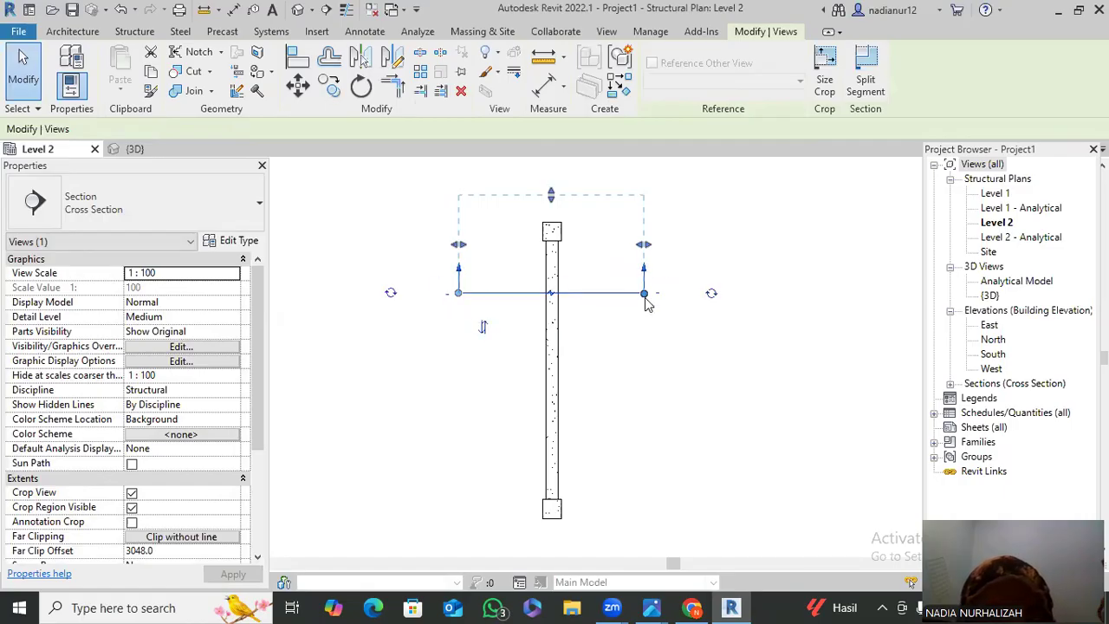
left_click_drag(646, 293, 648, 293)
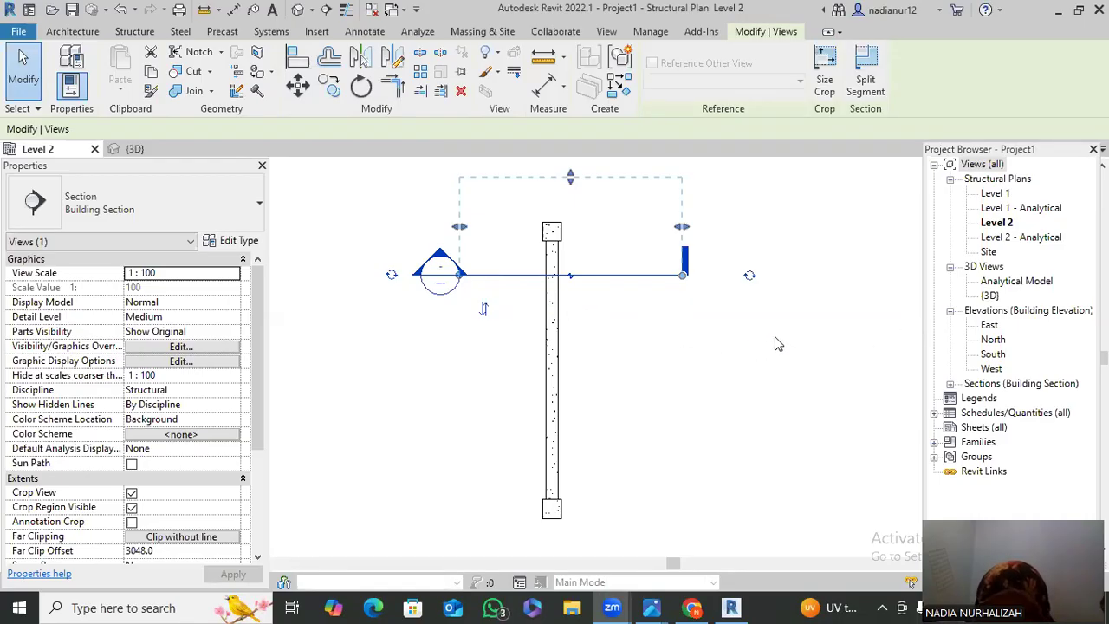
Expand the building sections in the project views and open Section 1
left_click(1018, 385)
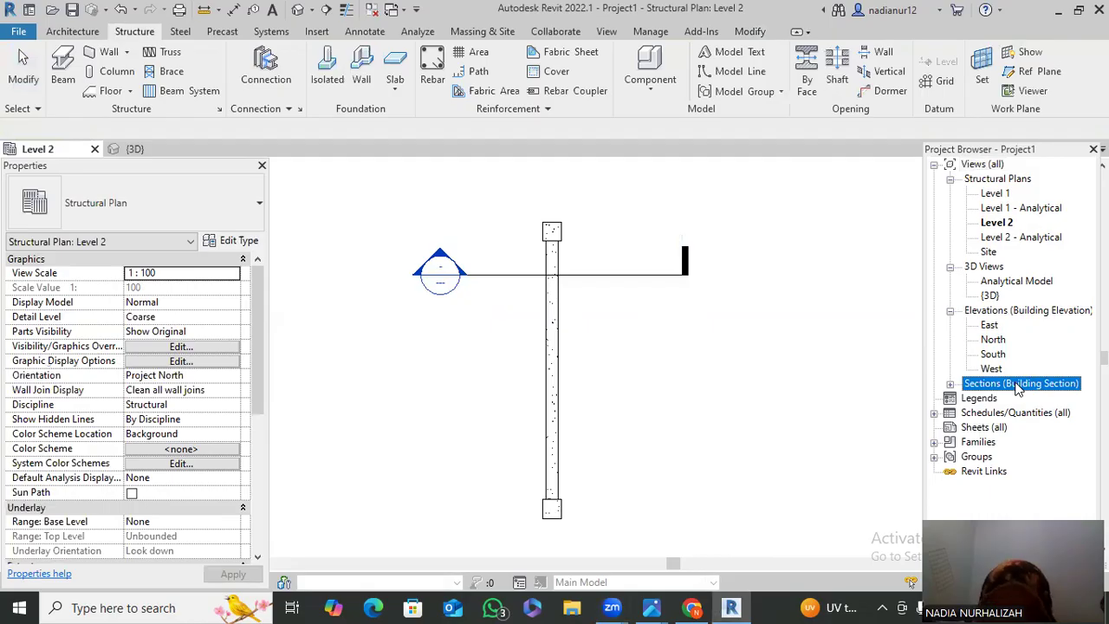
double_click(1017, 385)
left_click(1003, 399)
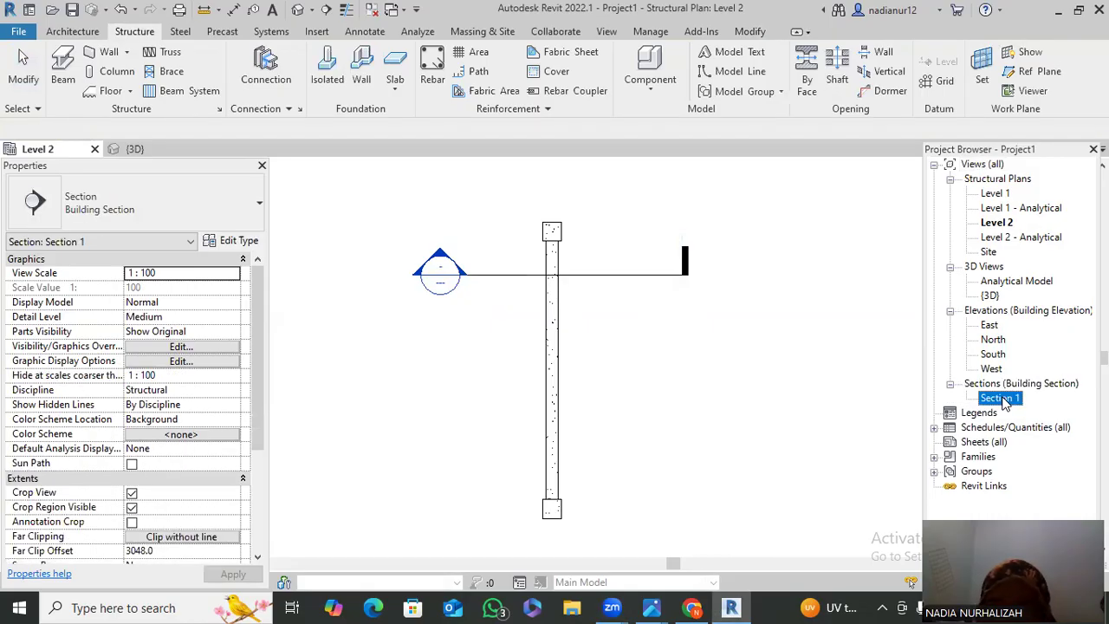
double_click(1001, 398)
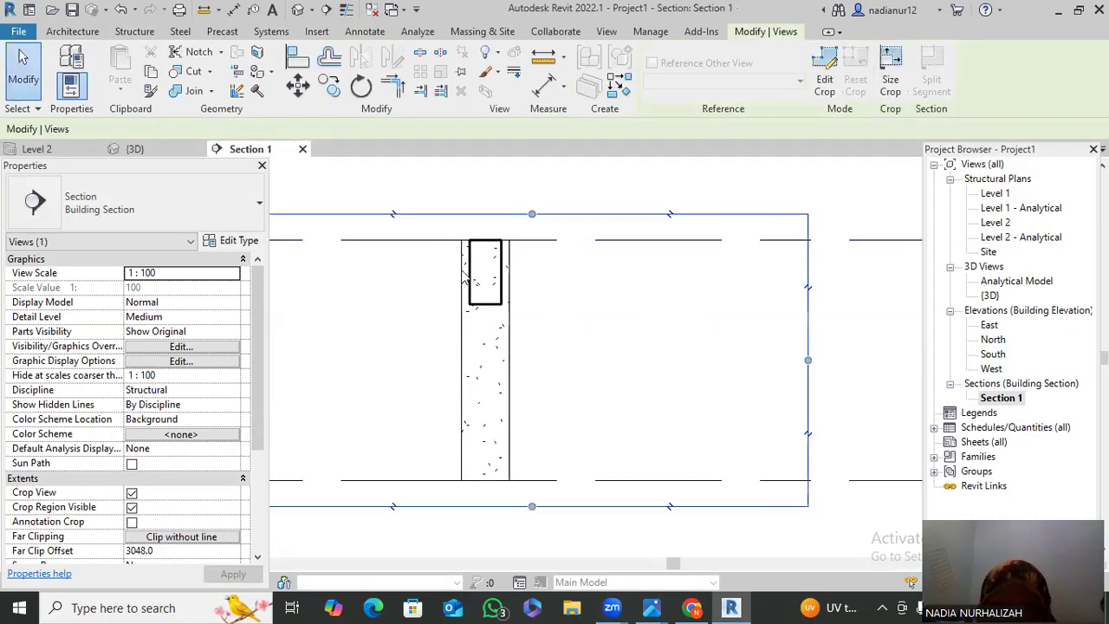
Start rebar placement on the cut beam, accept the rebar shape notice, and move the Project Browser clear of the Rebar Shape Browser
scroll(482, 285, "down", 2)
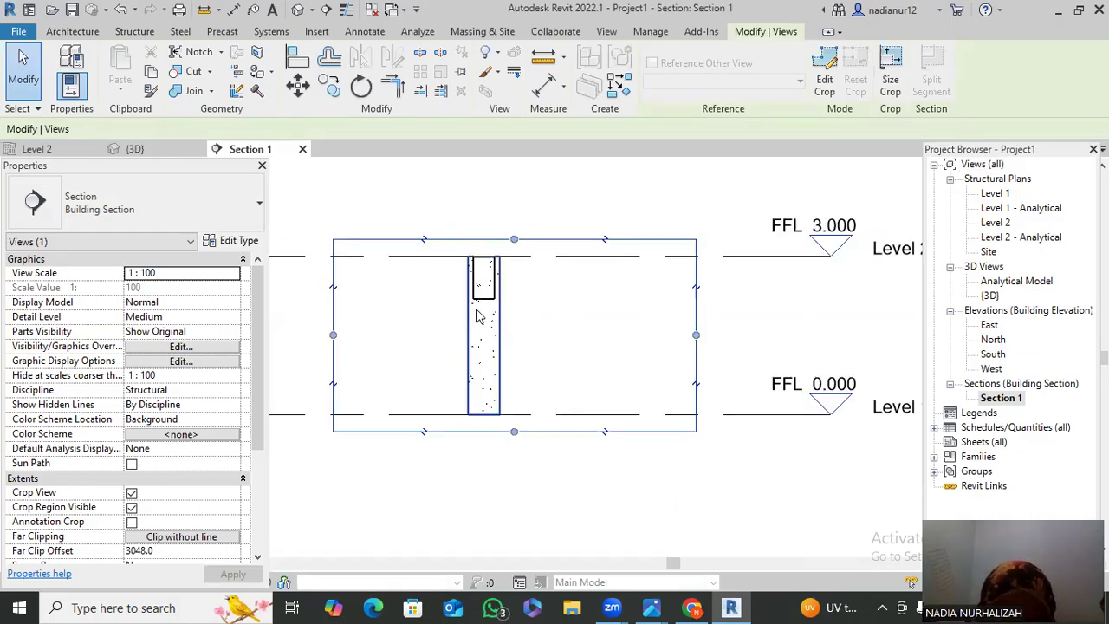
scroll(507, 270, "up", 3)
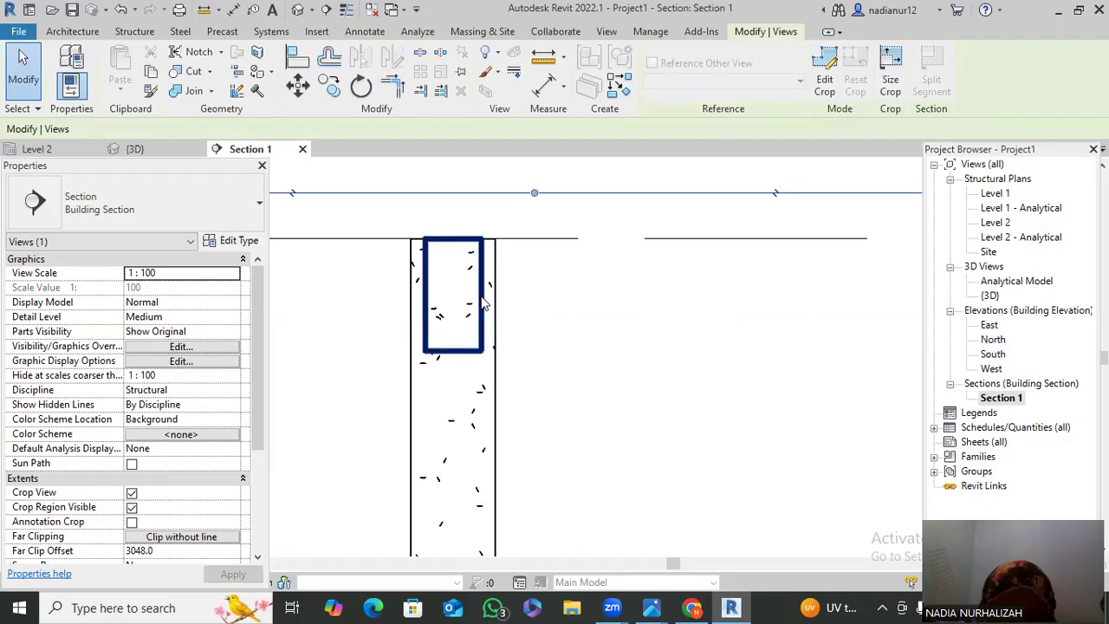
left_click(482, 303)
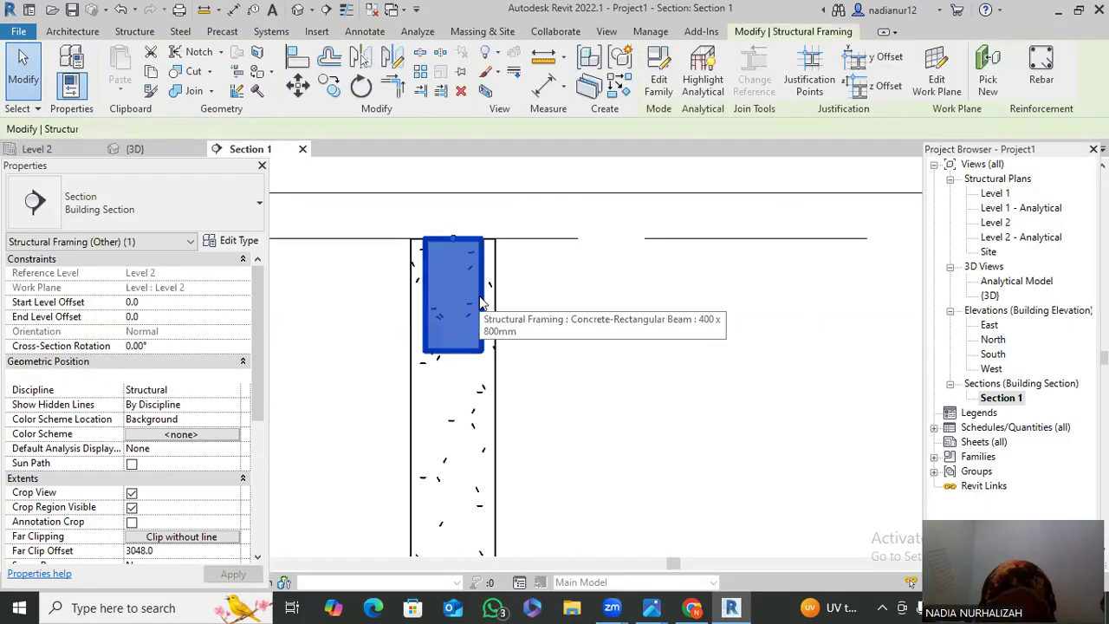
left_click(1042, 68)
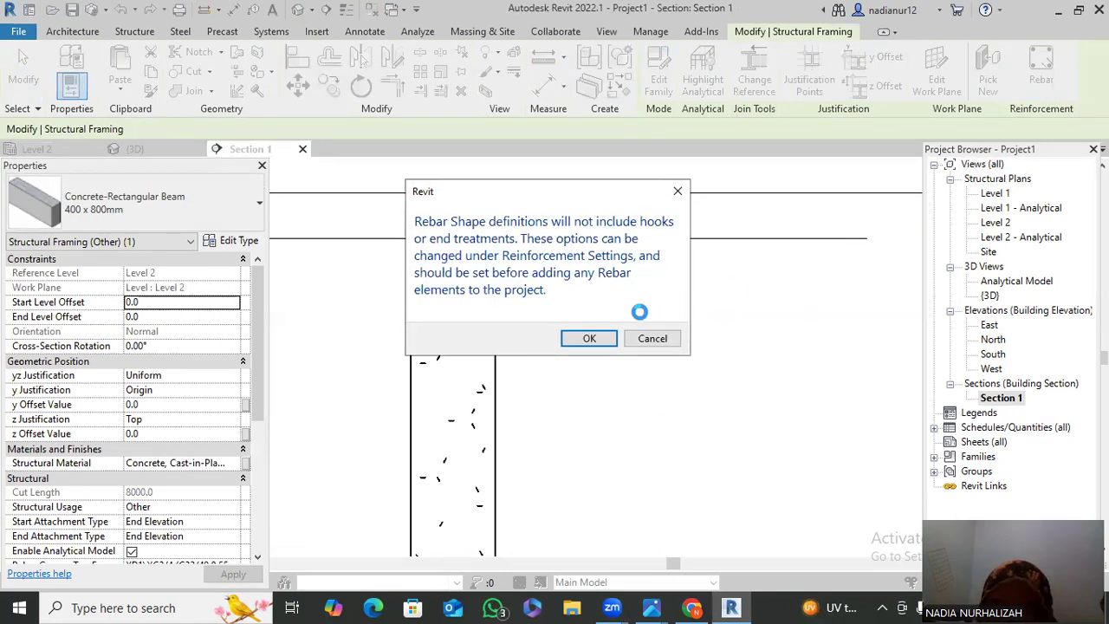
left_click(593, 335)
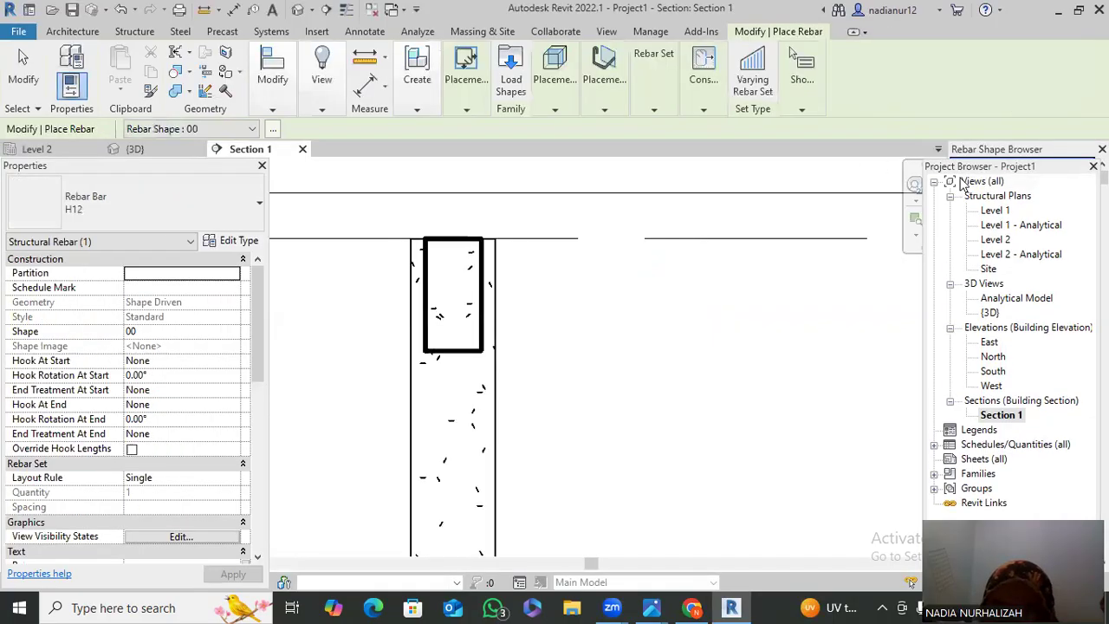
left_click_drag(985, 171, 802, 156)
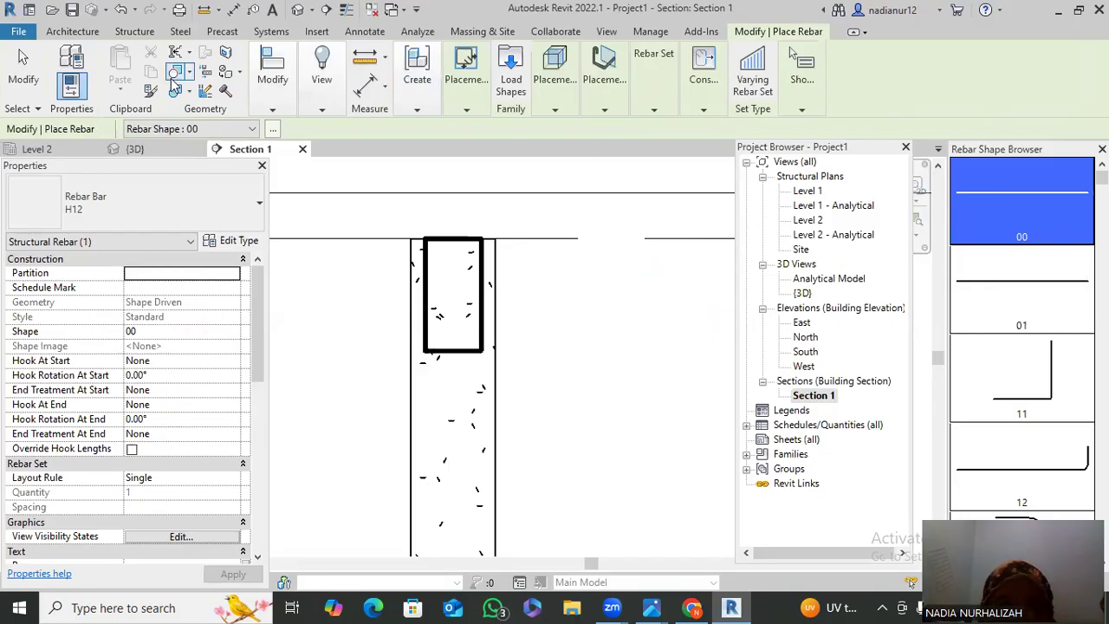
Look through the available rebar shapes for a closed stirrup that suits the rectangular beam section
left_click(218, 128)
scroll(206, 203, "down", 1)
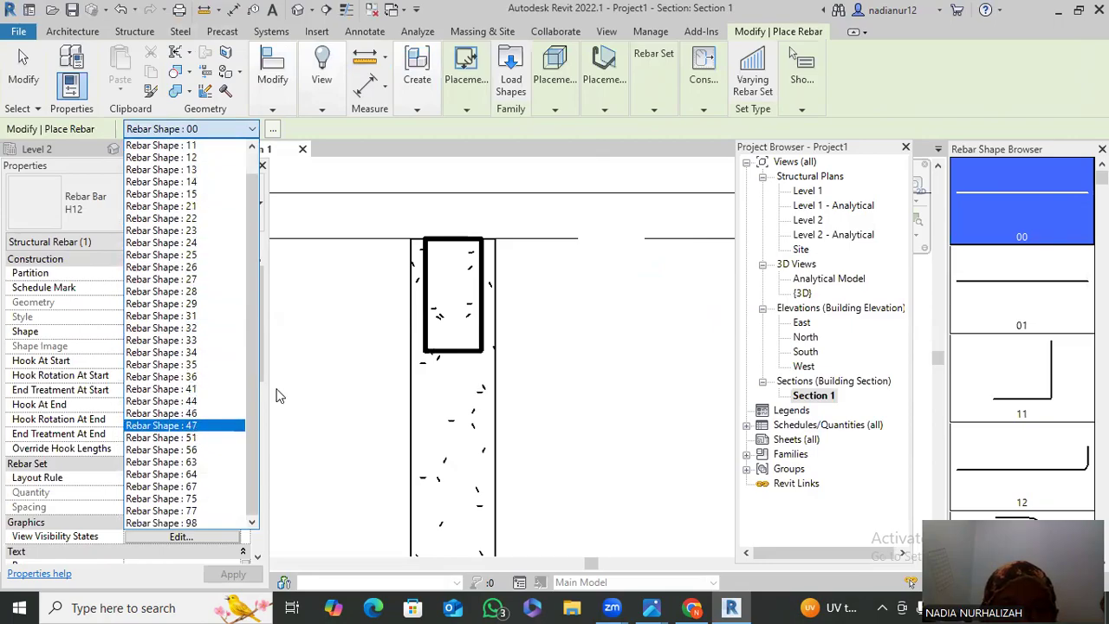
scroll(994, 341, "down", 8)
scroll(995, 340, "down", 2)
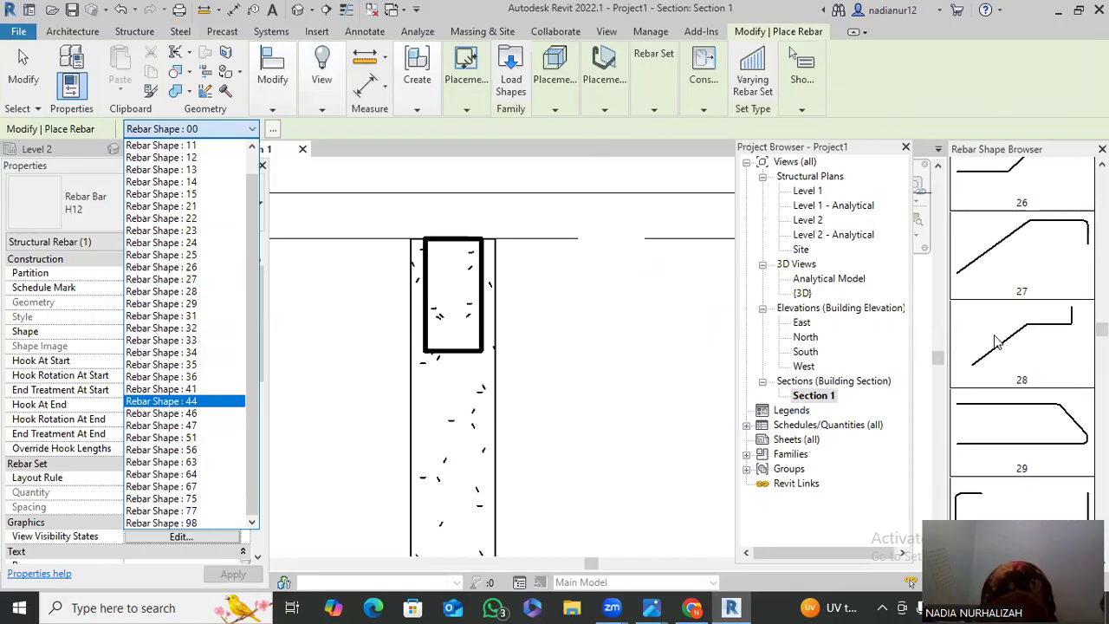
scroll(996, 342, "down", 4)
scroll(995, 334, "down", 6)
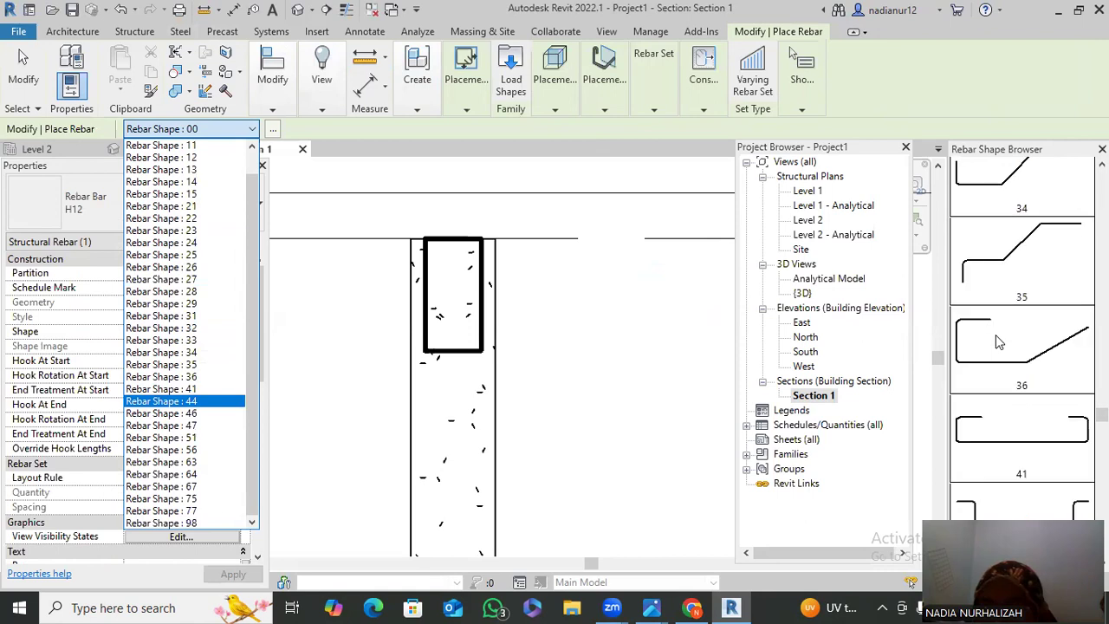
scroll(997, 346, "down", 5)
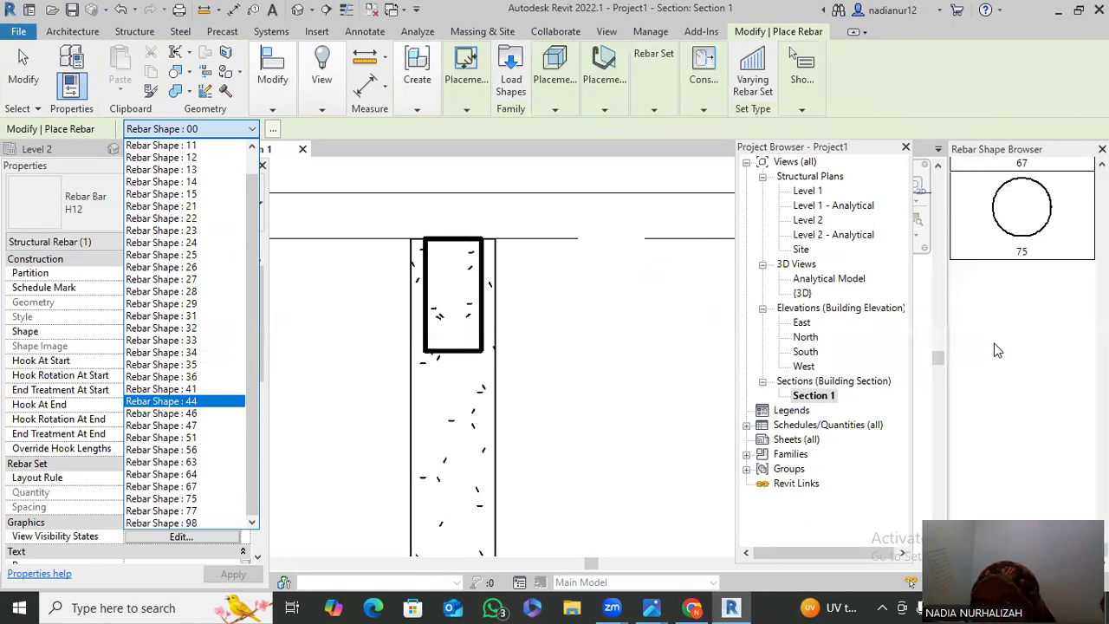
scroll(997, 348, "up", 5)
scroll(997, 349, "up", 2)
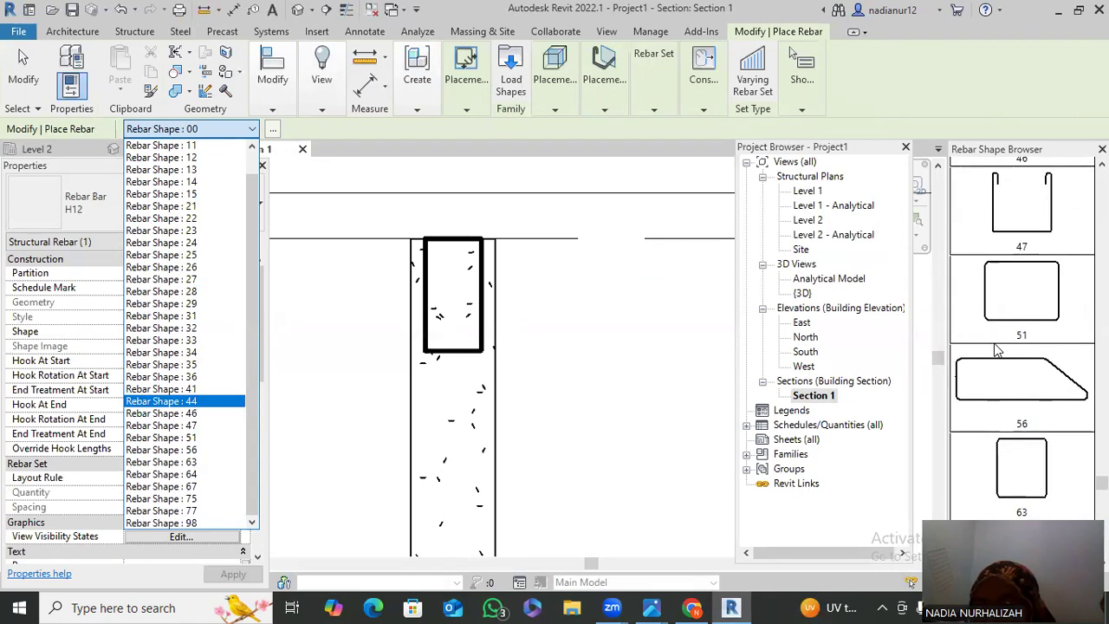
scroll(997, 349, "up", 4)
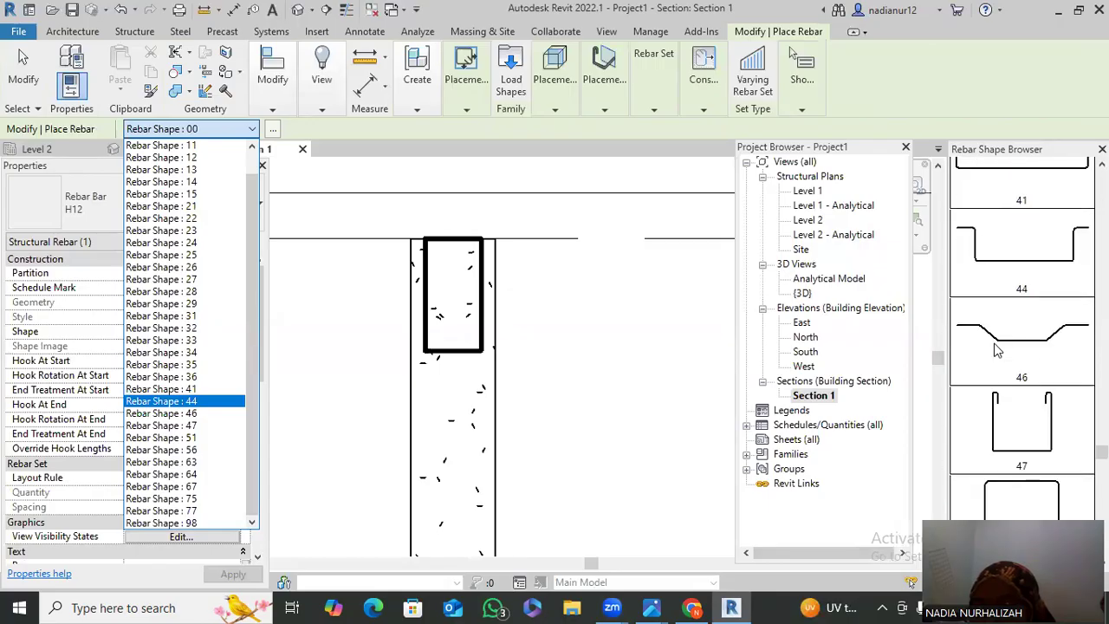
scroll(997, 349, "up", 1)
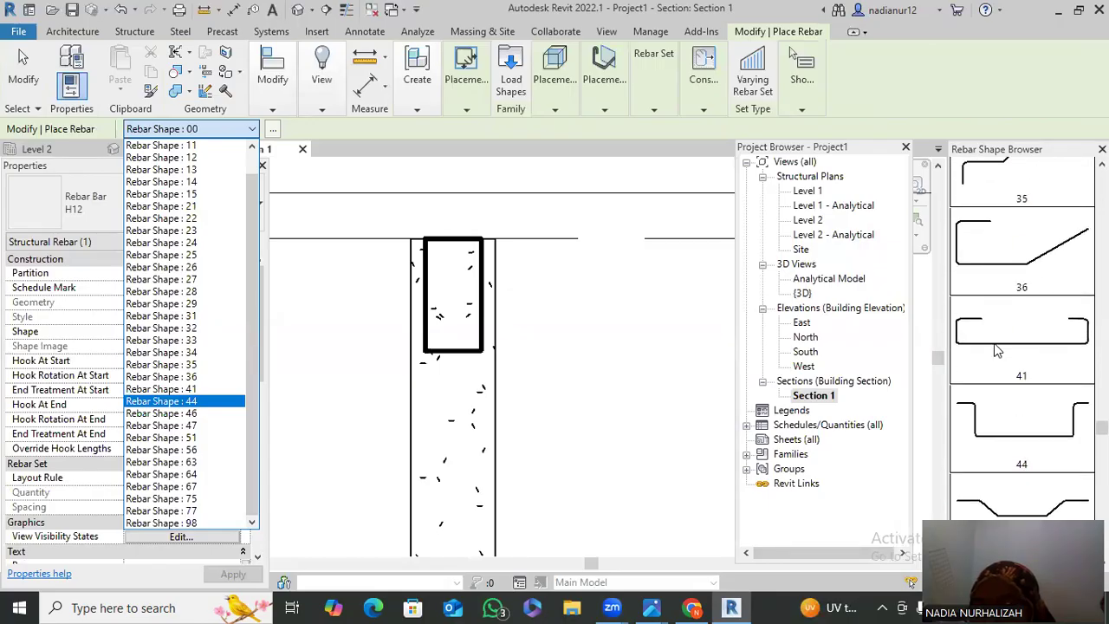
scroll(997, 349, "up", 5)
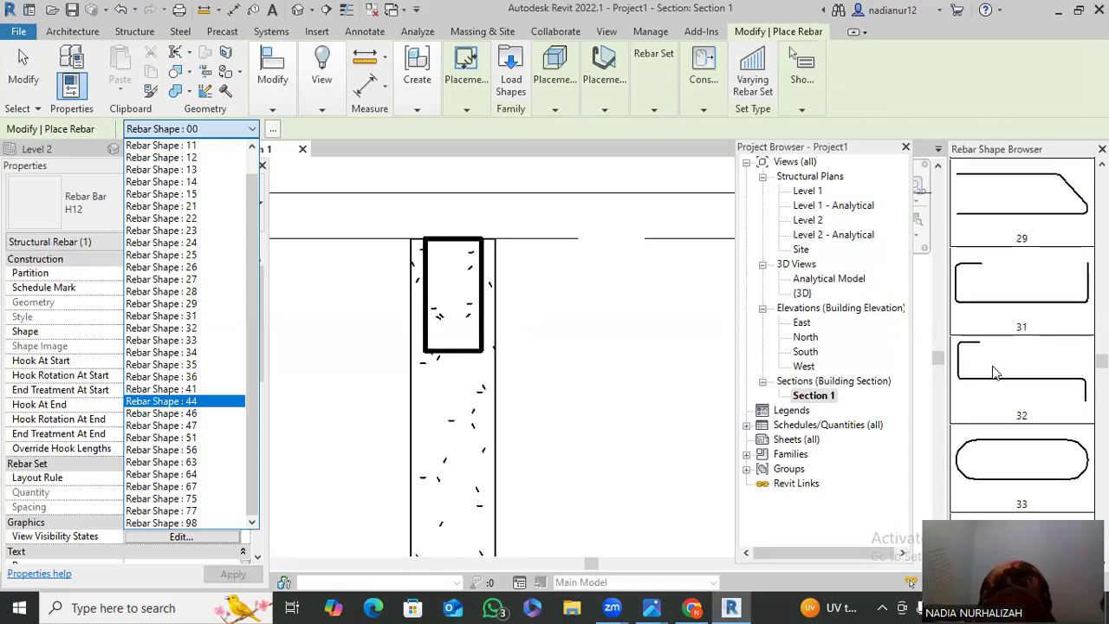
scroll(997, 365, "up", 5)
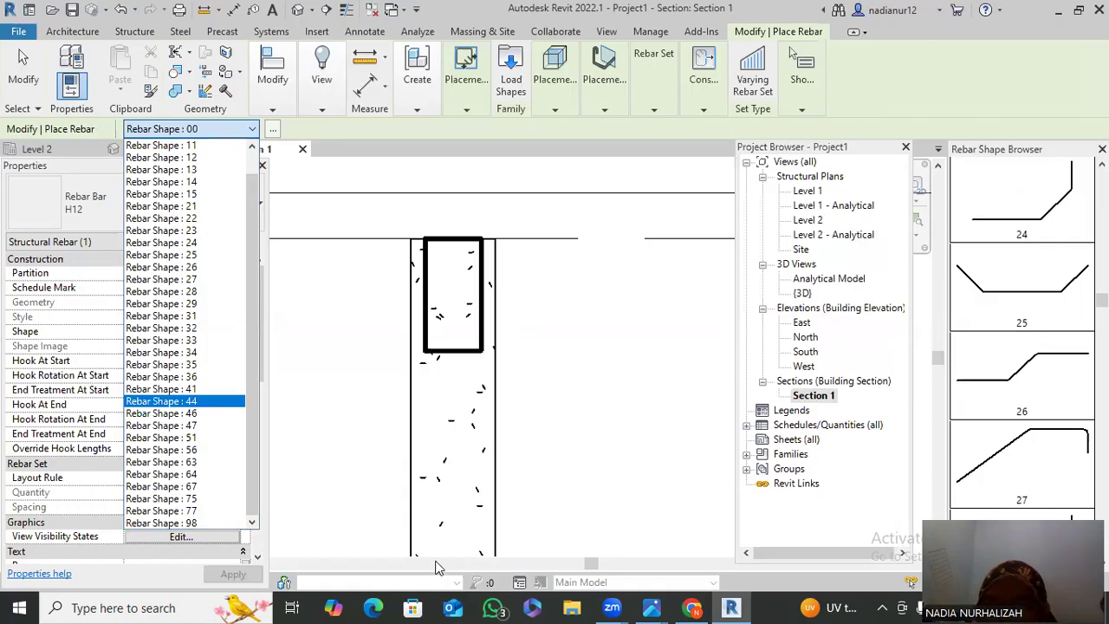
left_click(435, 561)
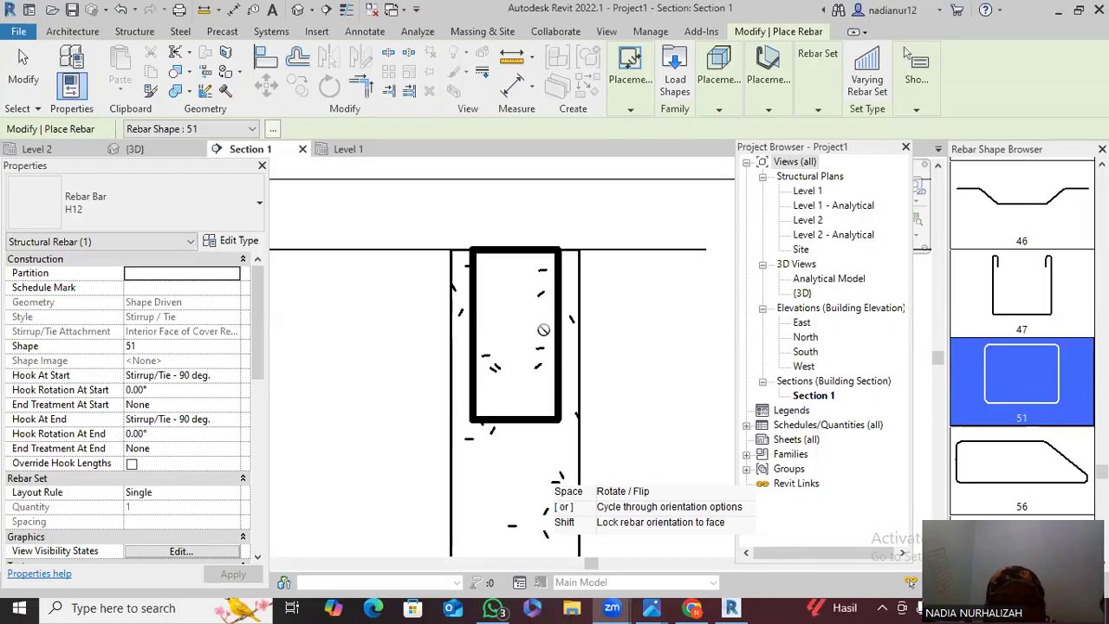
Place an H12 stirrup of rebar shape 63 inside the beam section and check its position in the 3D view
scroll(985, 323, "down", 3)
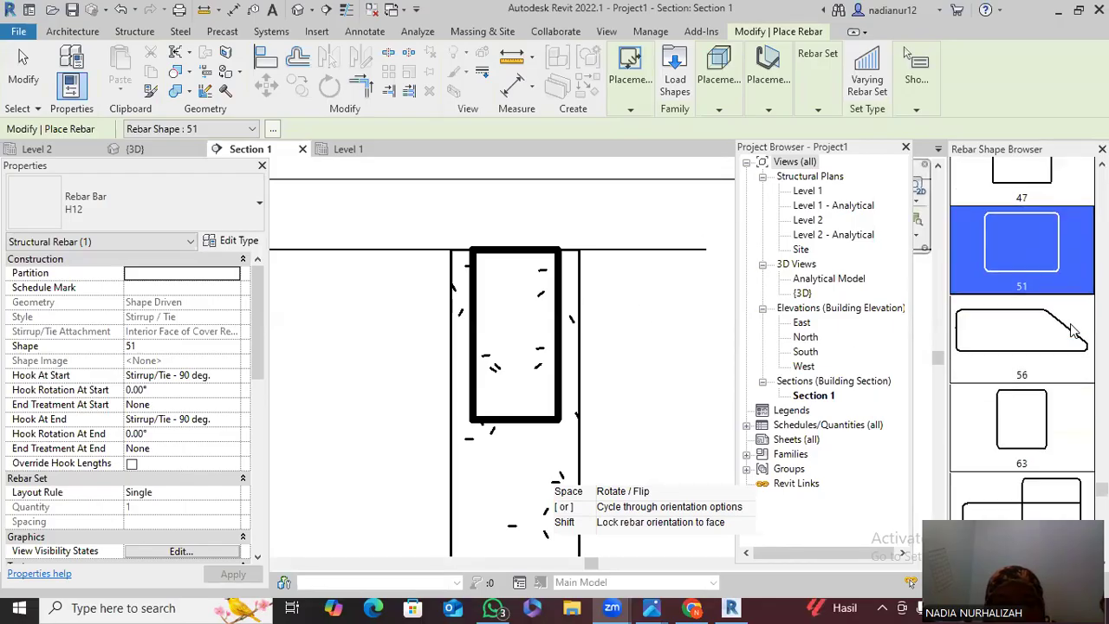
scroll(1072, 331, "down", 5)
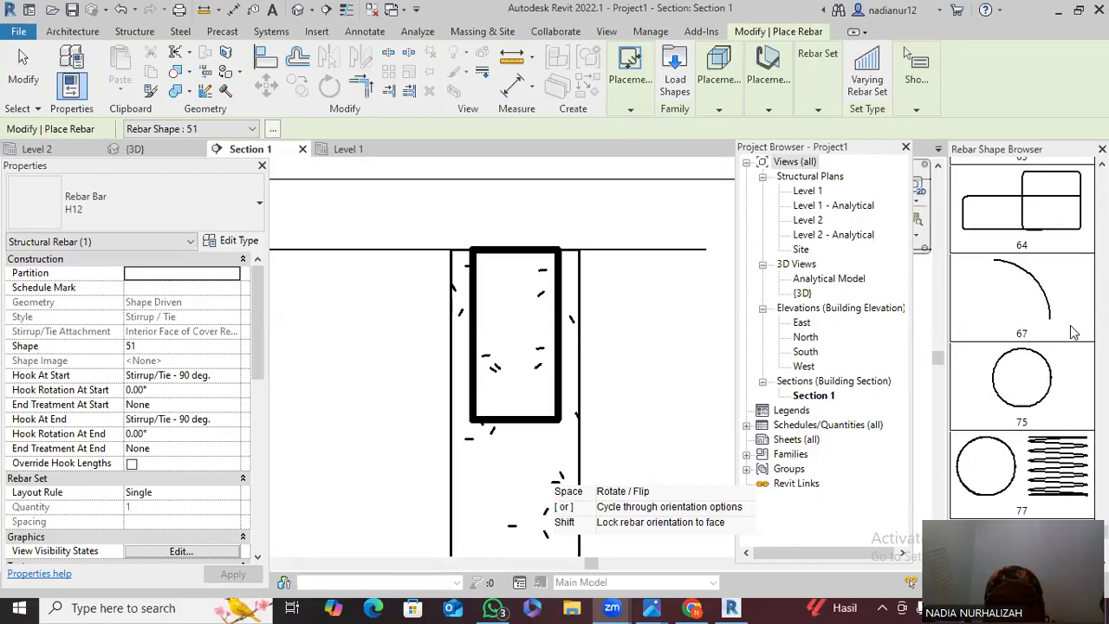
scroll(1012, 337, "up", 6)
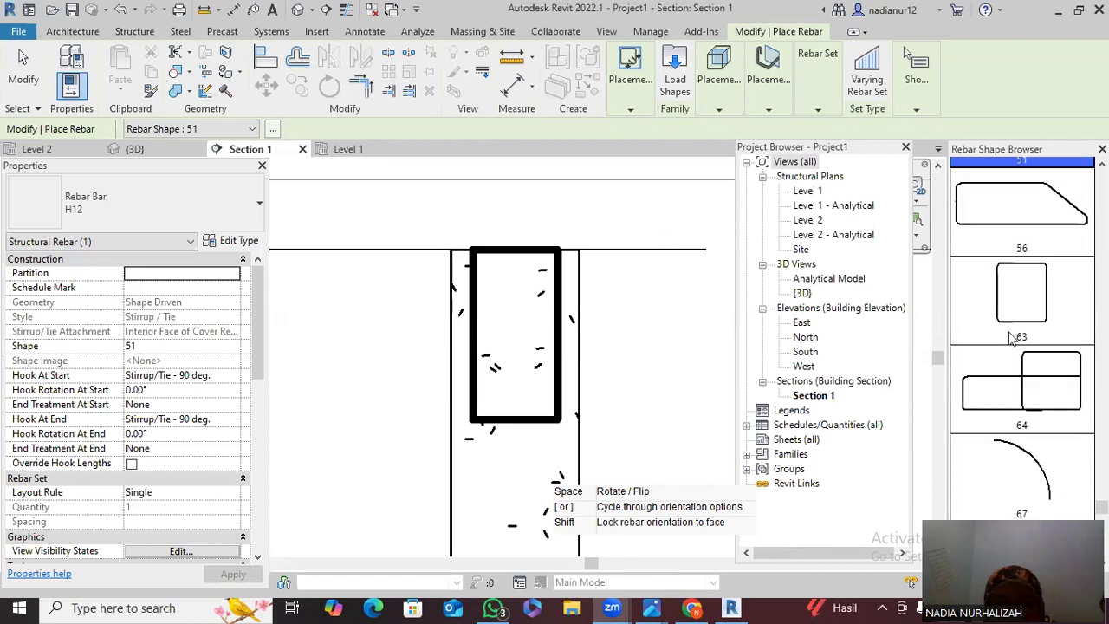
left_click(1024, 288)
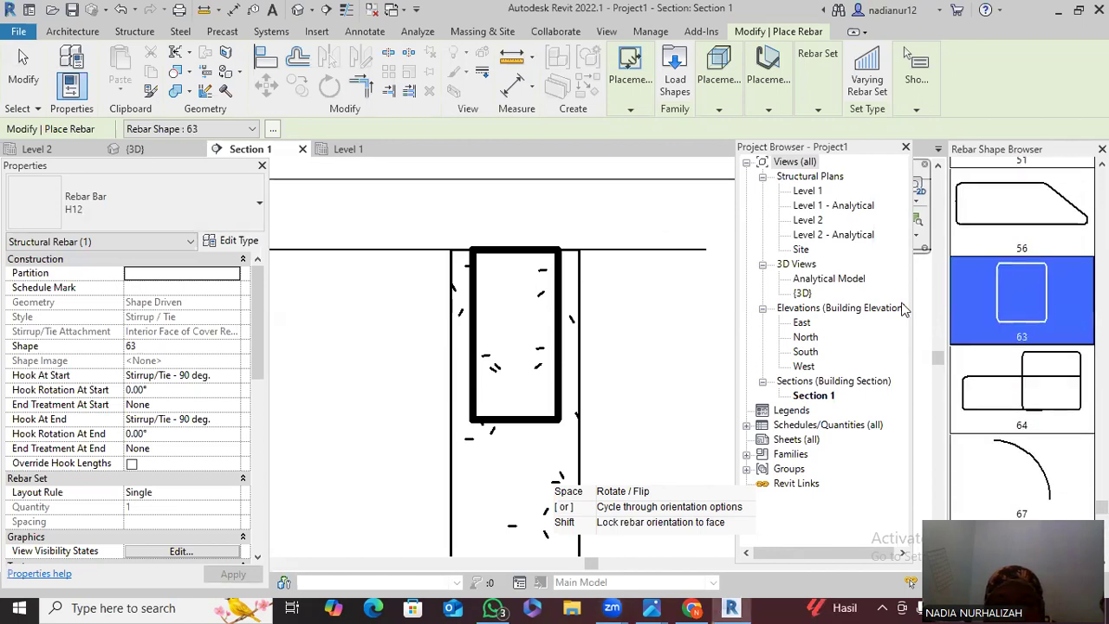
left_click(496, 288)
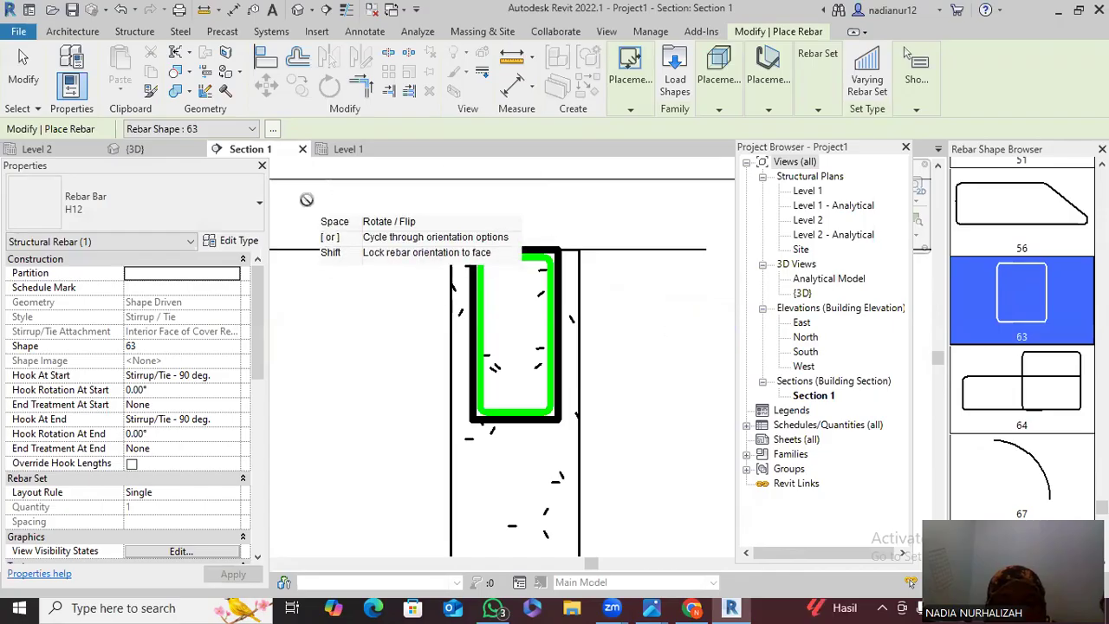
left_click(139, 149)
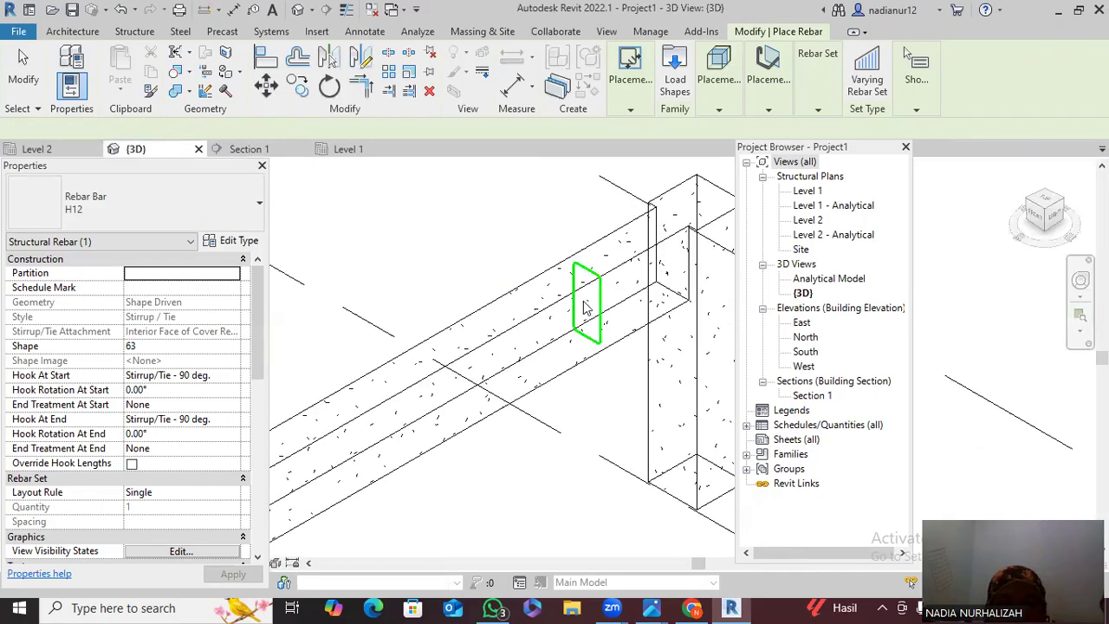
left_click(249, 150)
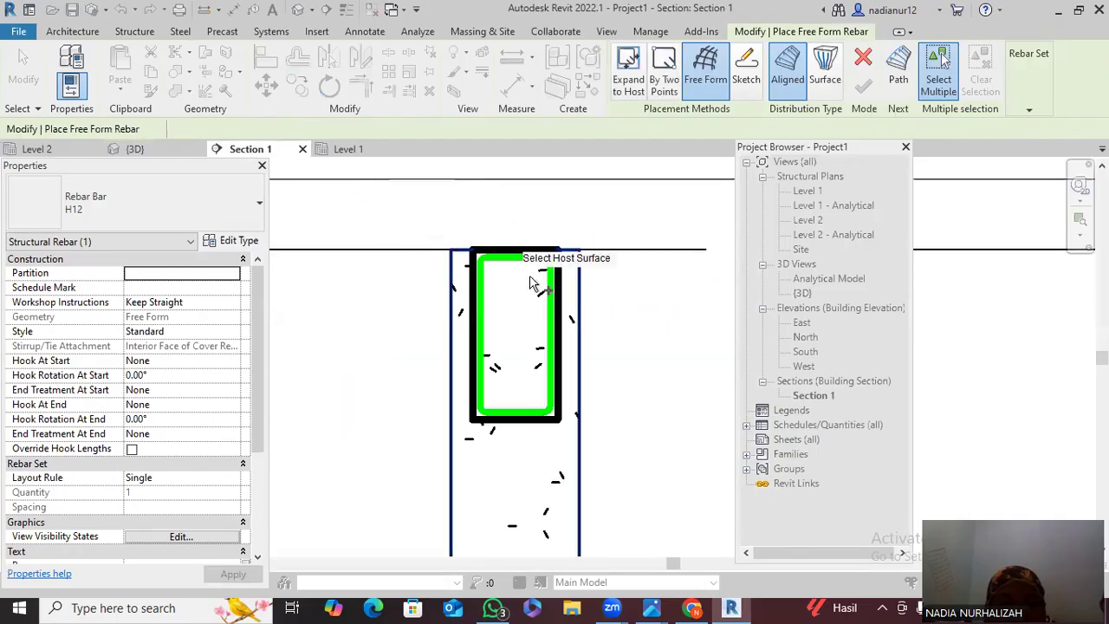
left_click(522, 331)
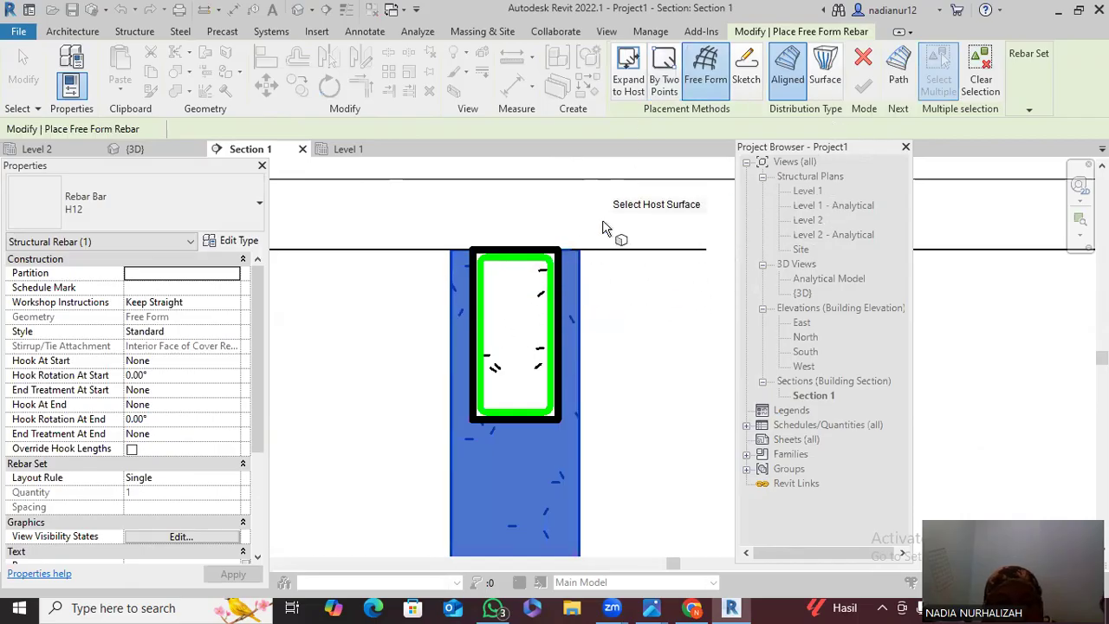
key("Escape")
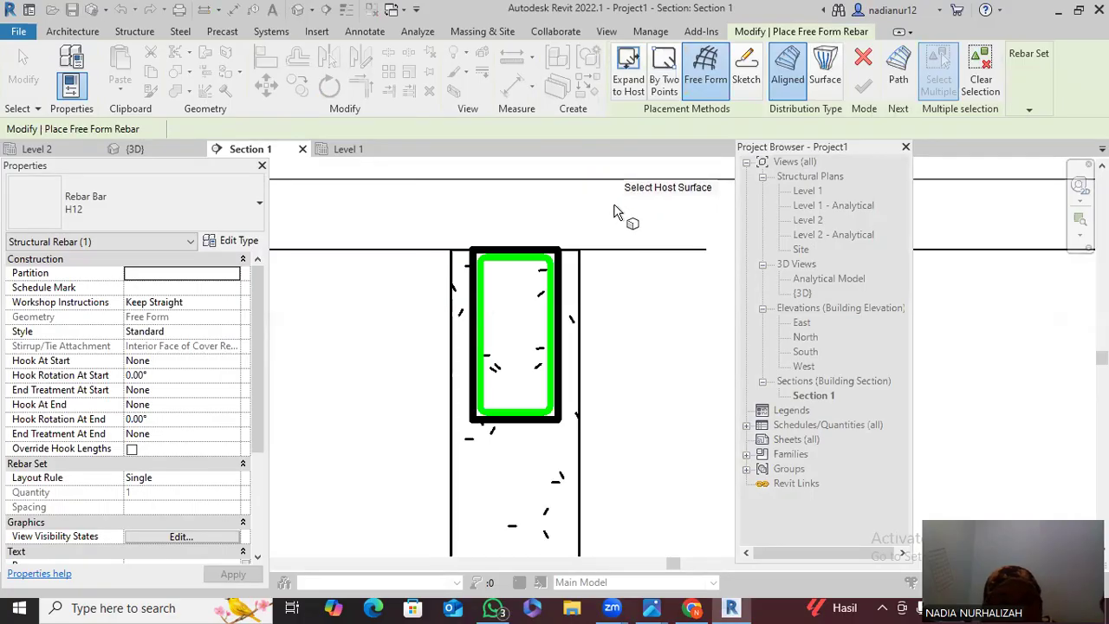
key("Escape")
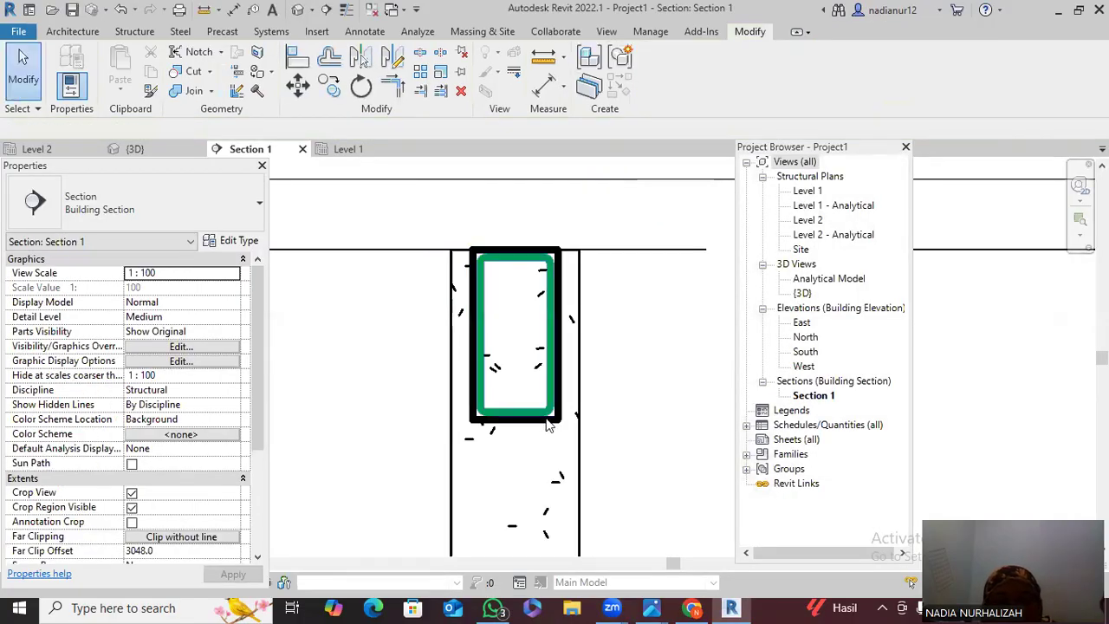
Restart rebar placement on the beam and review the rebar shapes from 63 back up to 00
left_click(518, 369)
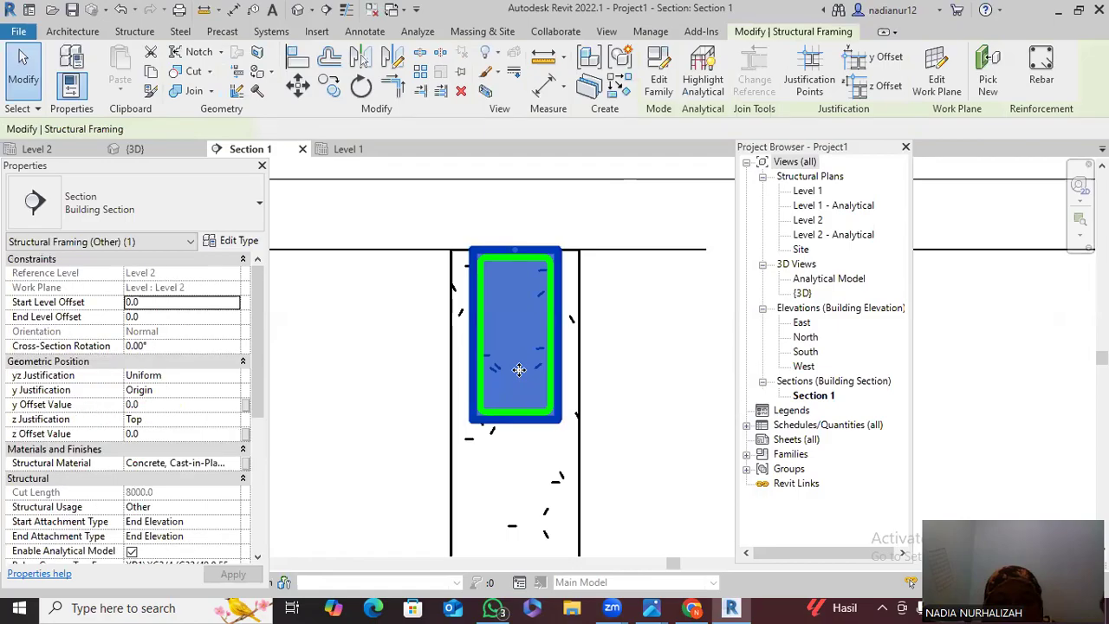
left_click(1041, 63)
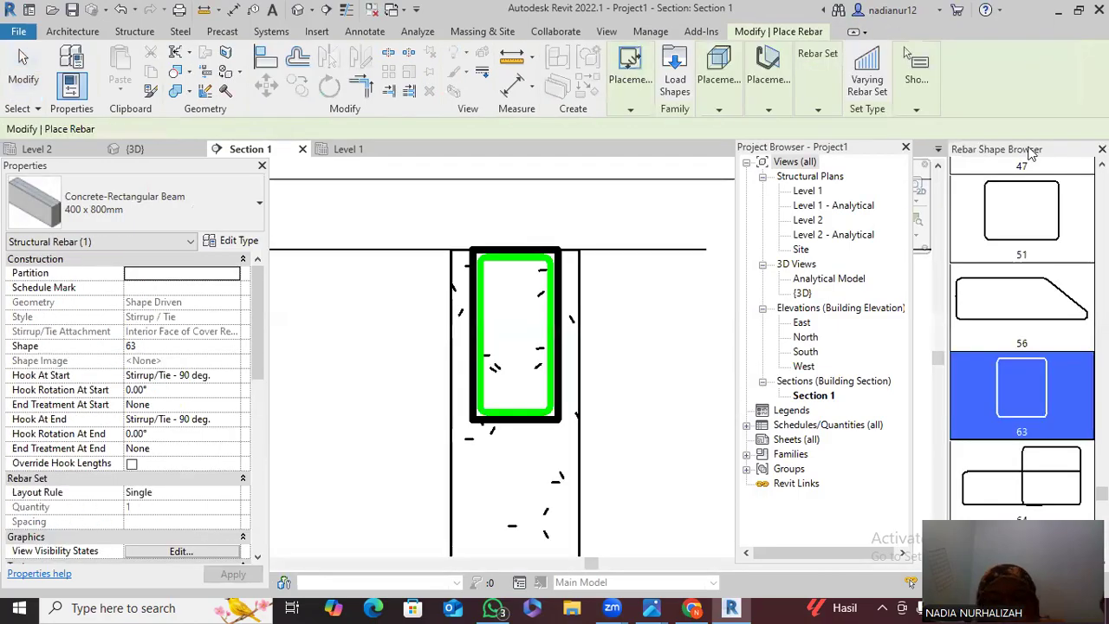
scroll(1024, 299, "up", 2)
scroll(1024, 299, "up", 5)
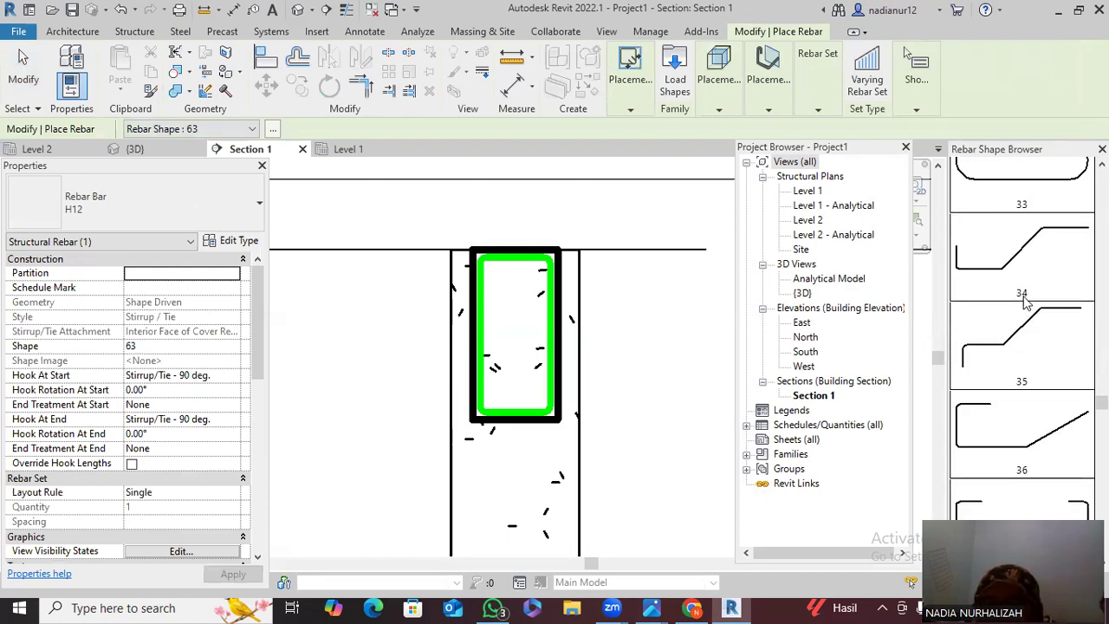
scroll(1027, 266, "up", 1)
scroll(1027, 267, "up", 5)
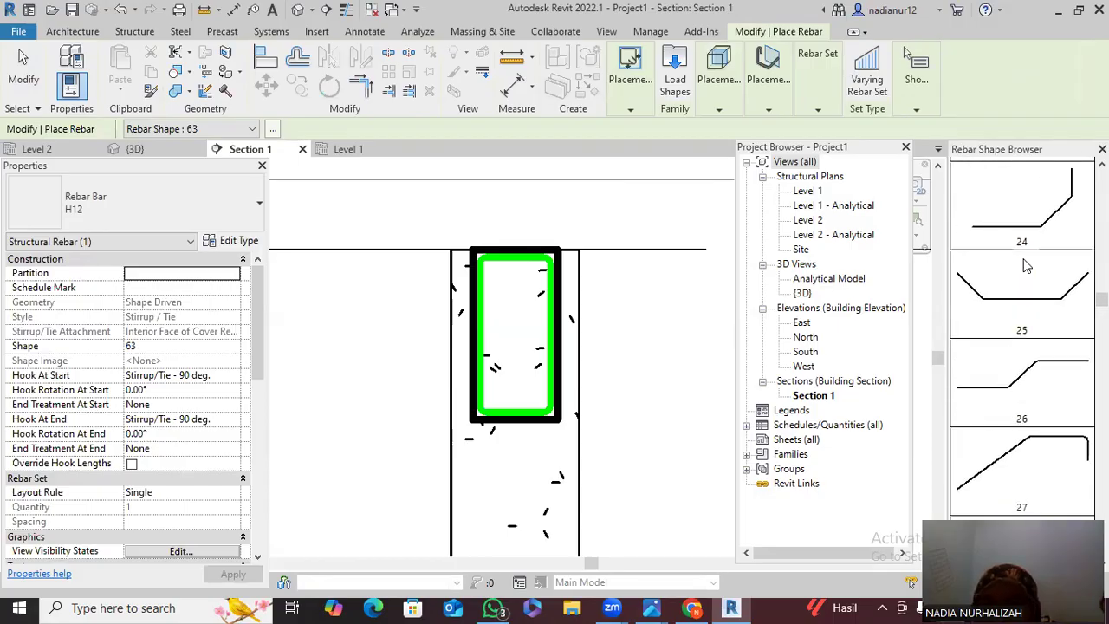
scroll(1023, 266, "up", 3)
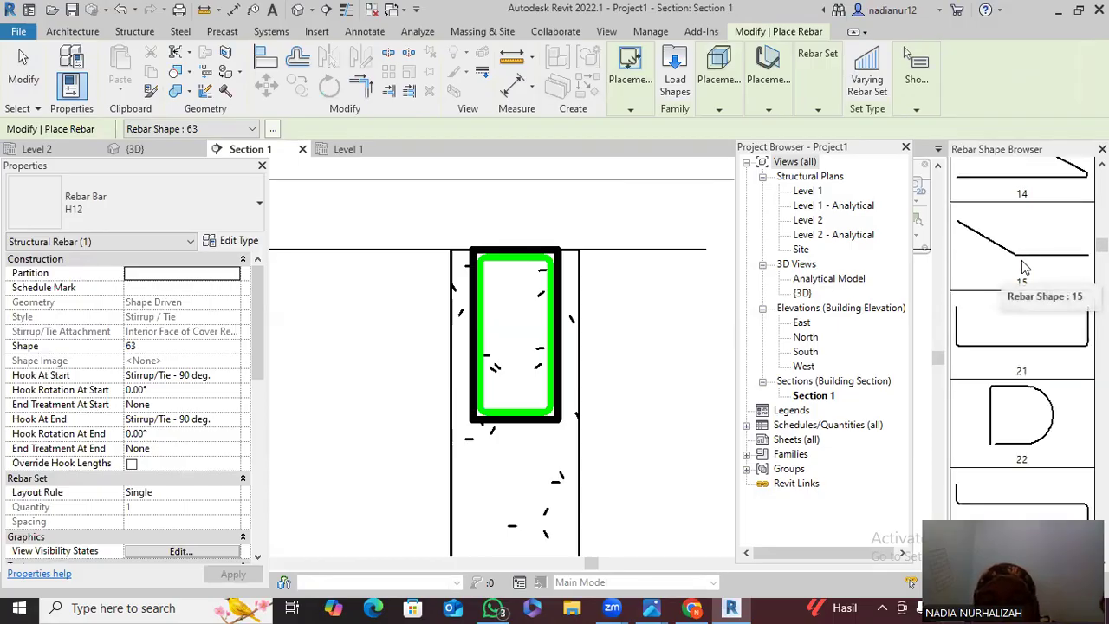
scroll(1022, 266, "up", 4)
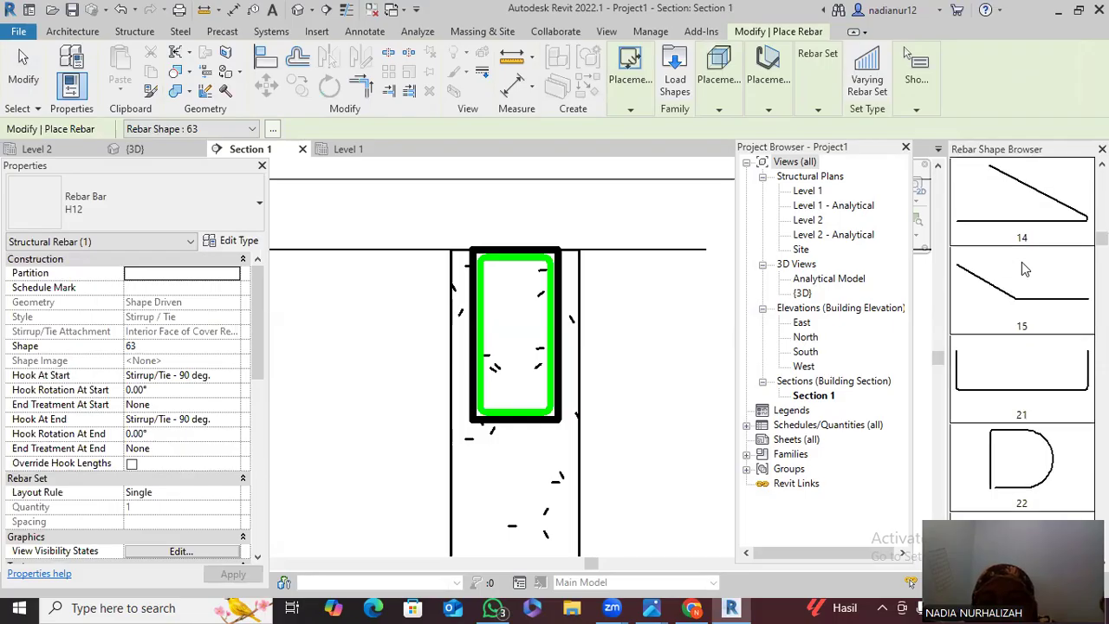
scroll(1021, 264, "up", 1)
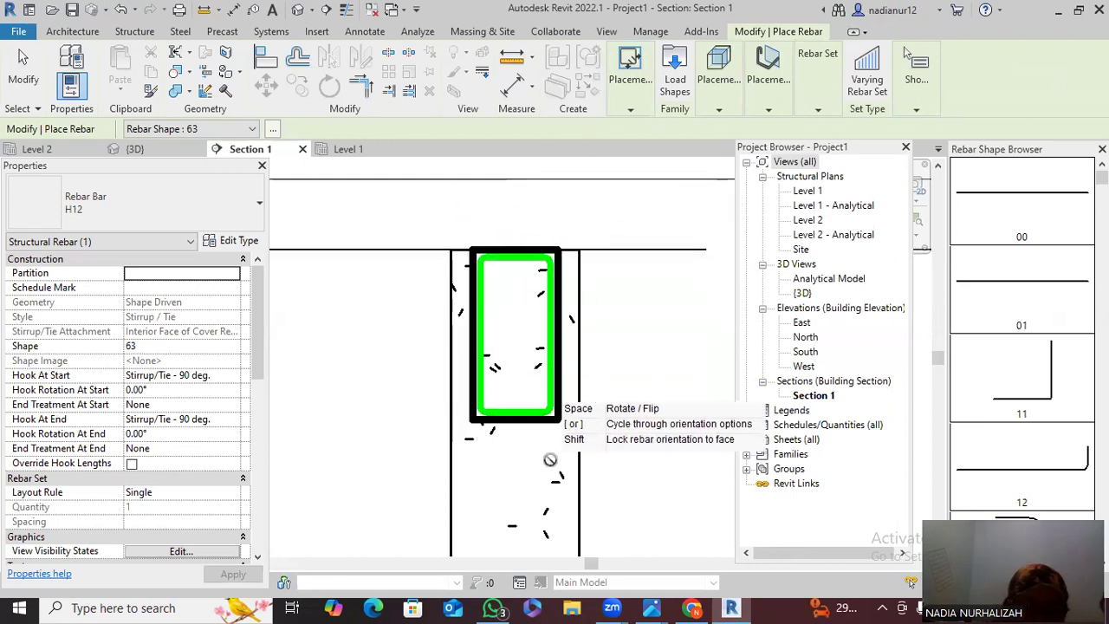
key("Escape")
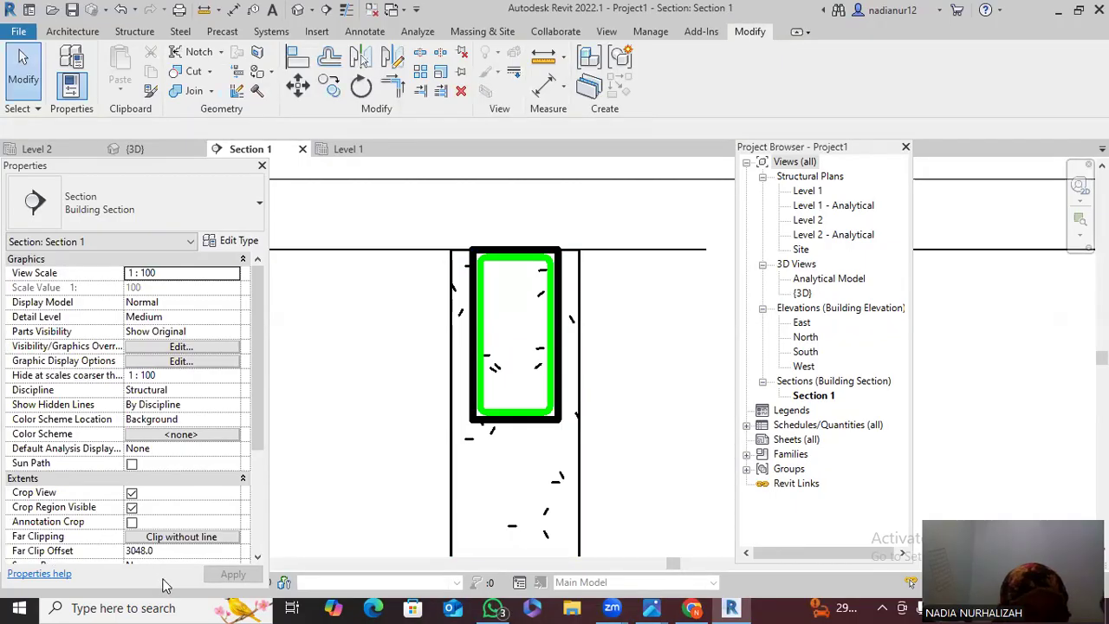
Set the Section 1 view's detail level to Fine and check the properties of the placed stirrup
left_click_drag(162, 586, 142, 556)
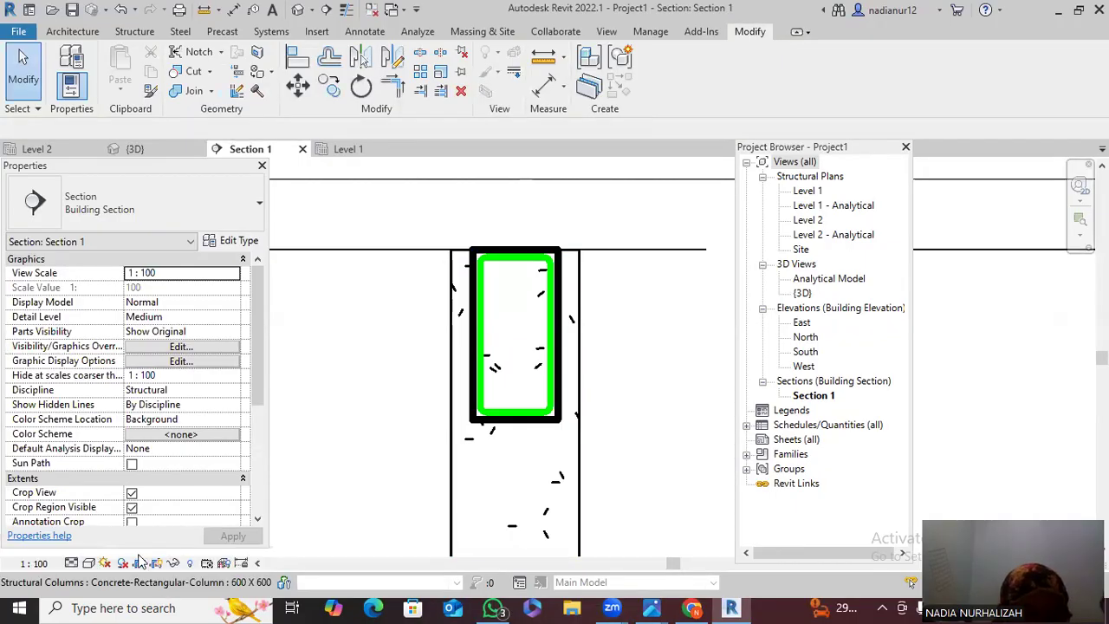
left_click(91, 563)
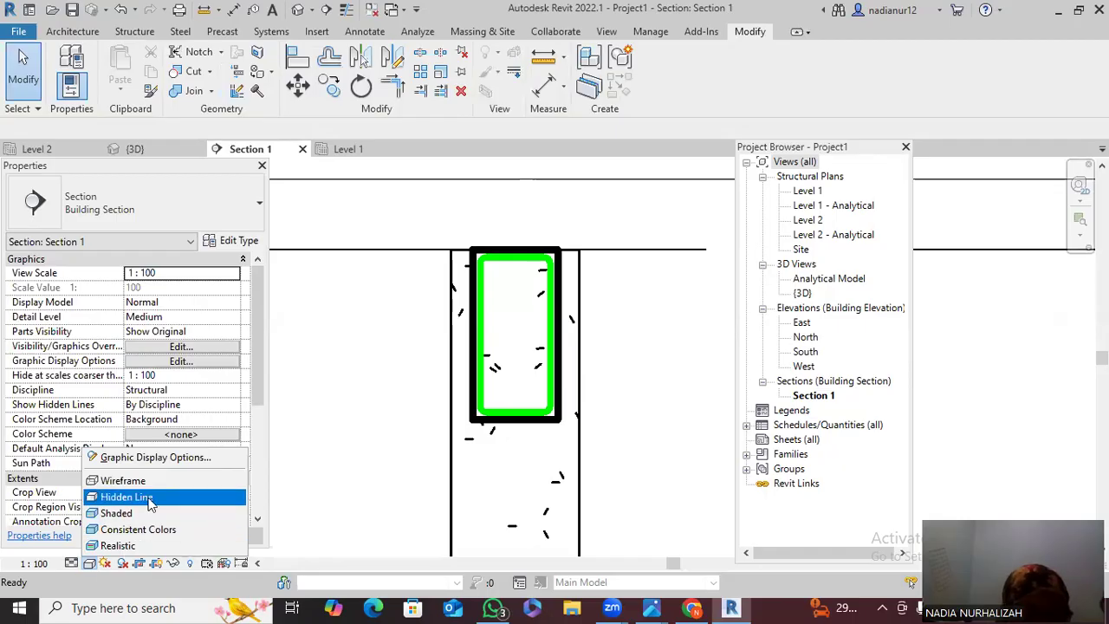
left_click(69, 562)
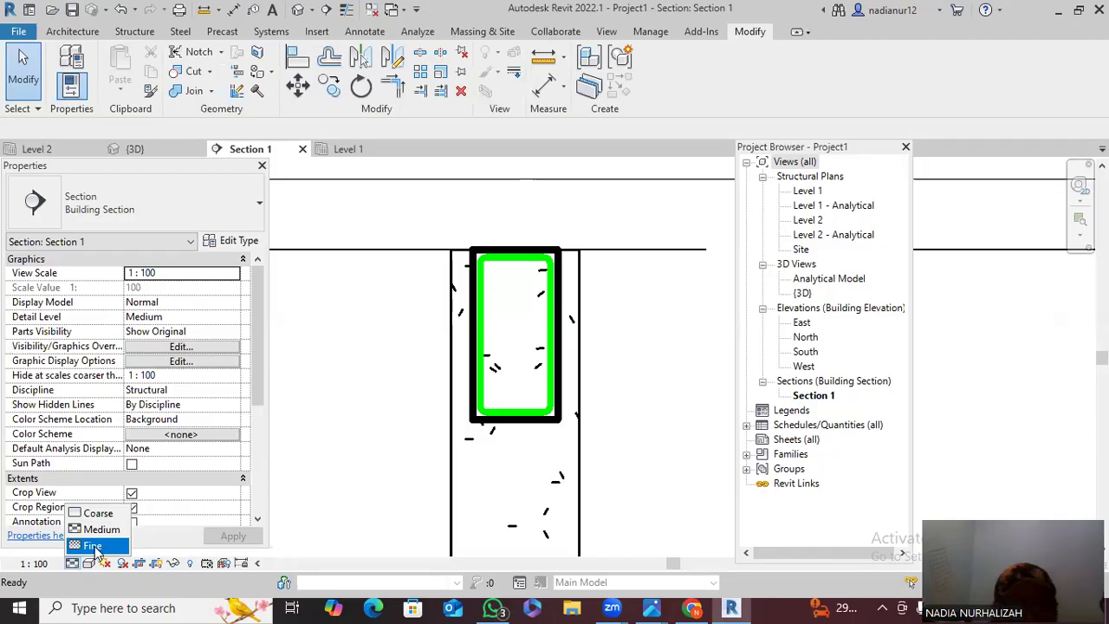
left_click(93, 546)
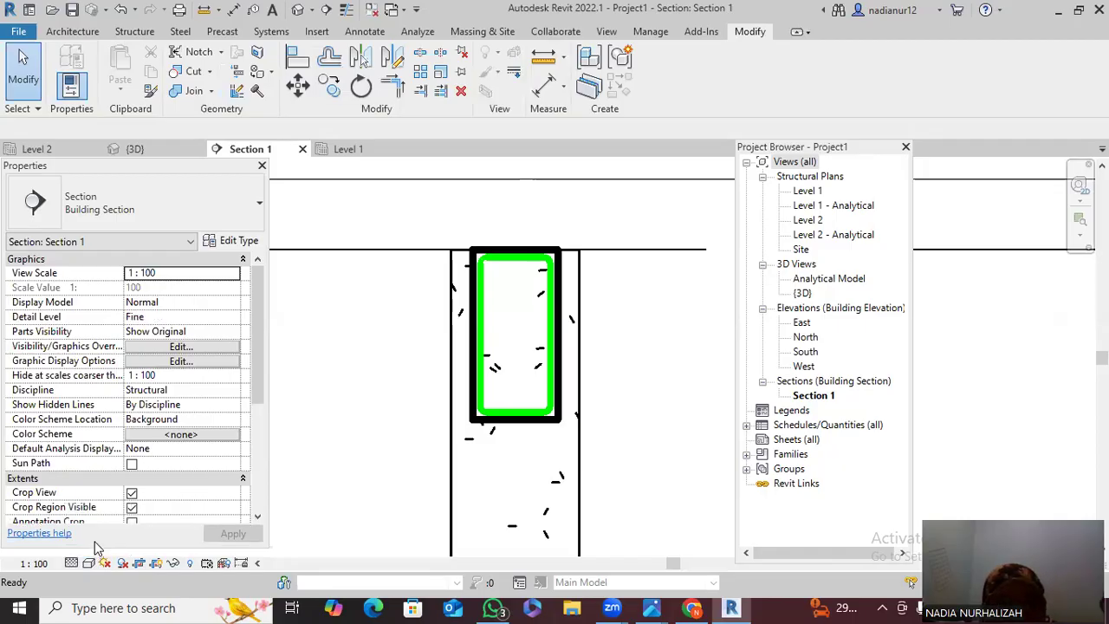
left_click(74, 565)
left_click(88, 548)
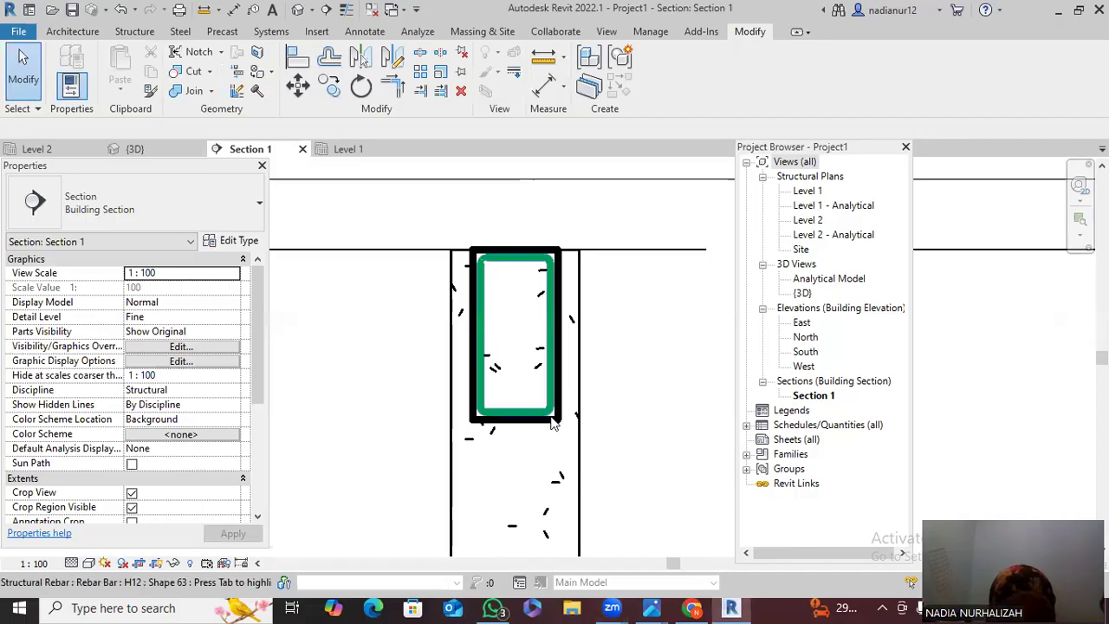
left_click(569, 374)
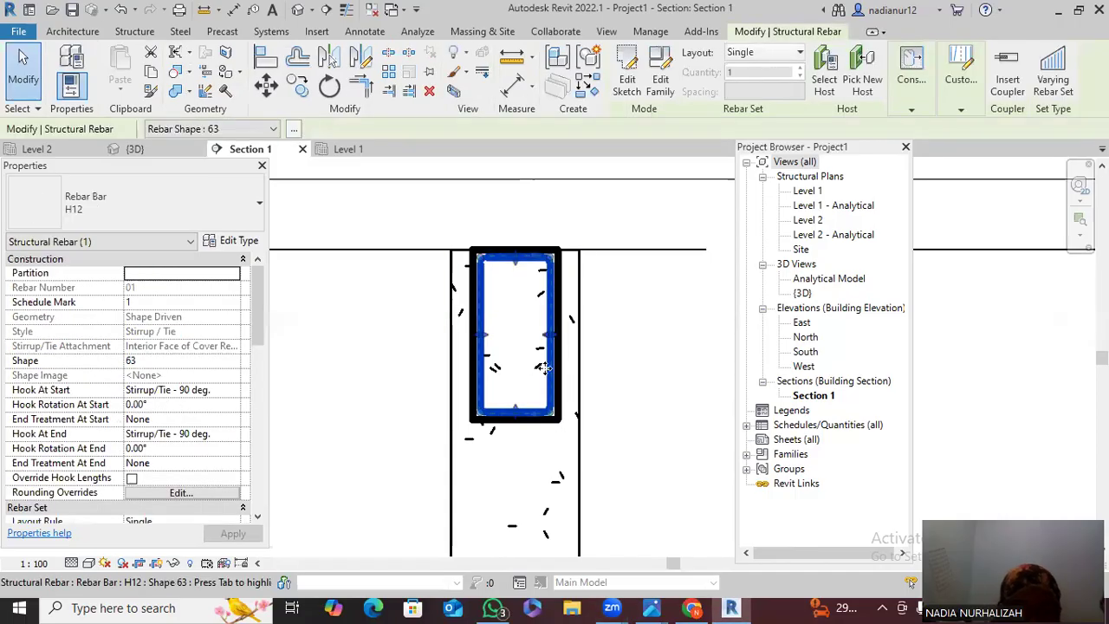
key("Escape")
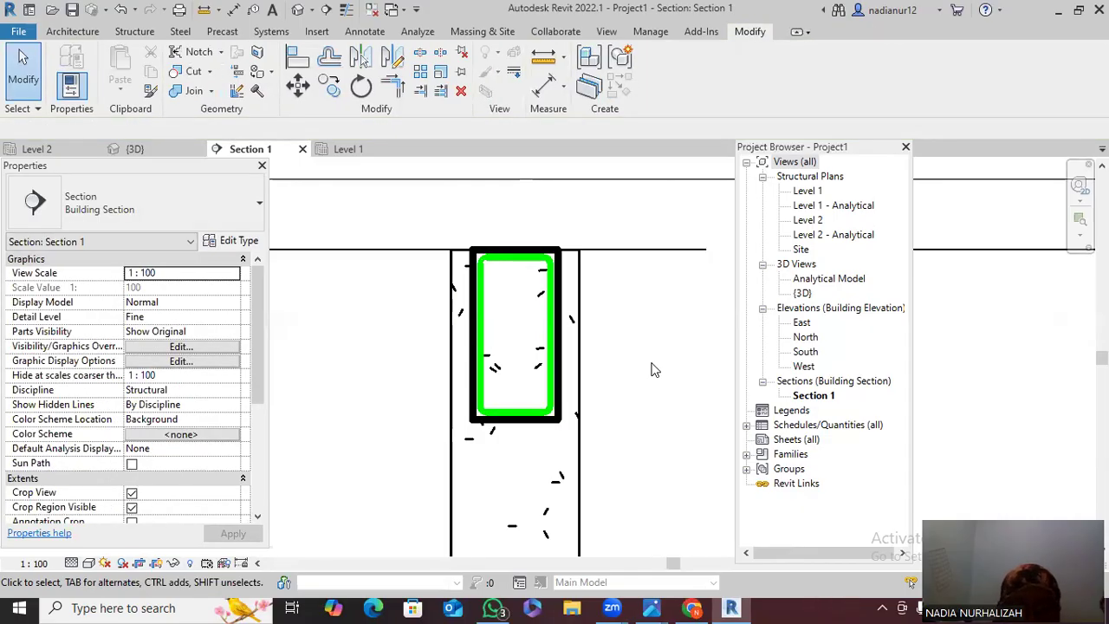
Start placing rebar in the 400 x 800mm beam and choose the straight bar shape 00
left_click(524, 347)
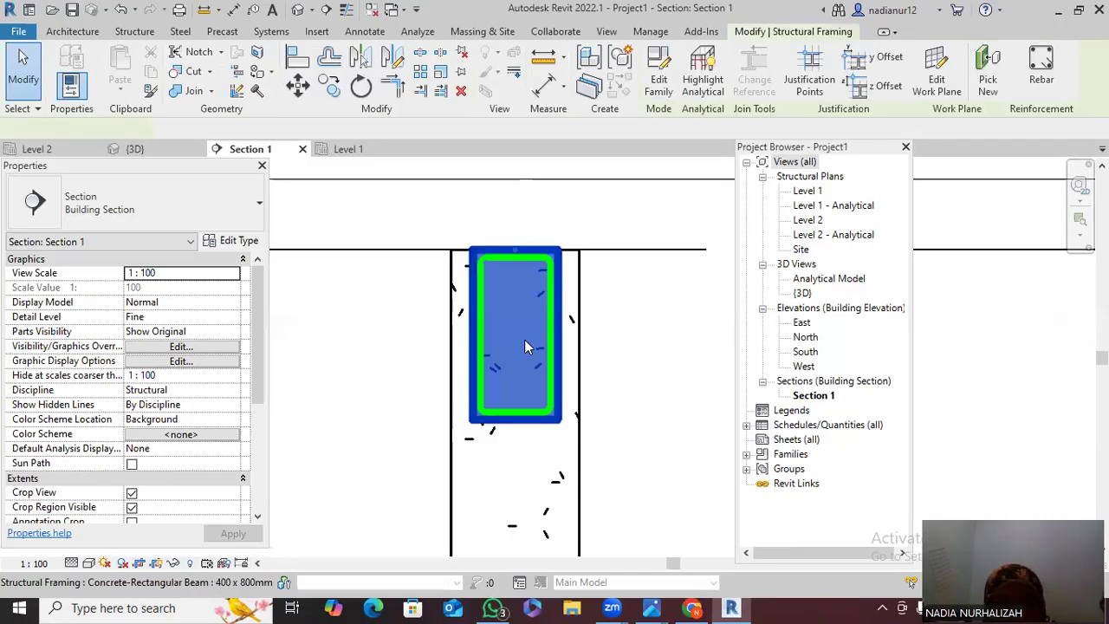
left_click(1044, 69)
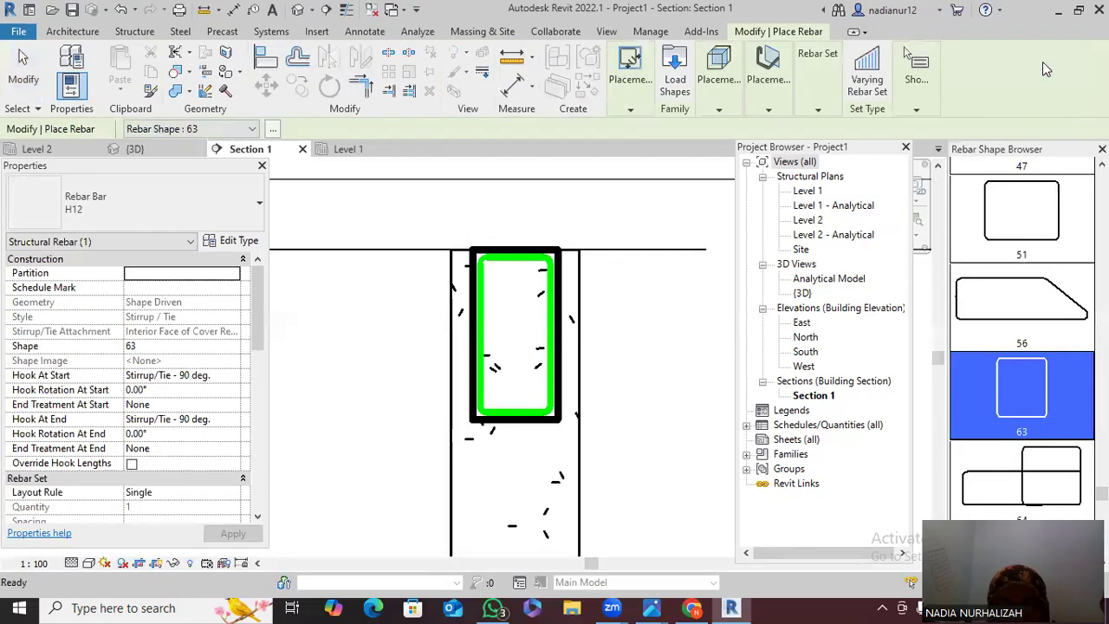
scroll(1003, 249, "up", 5)
scroll(1003, 251, "up", 5)
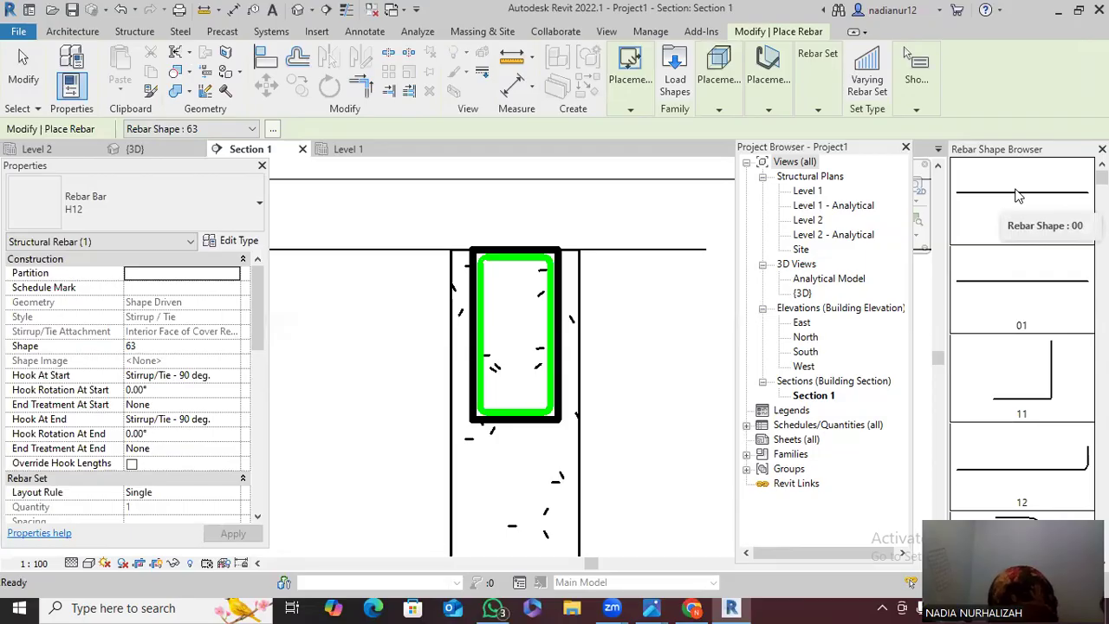
left_click(1019, 196)
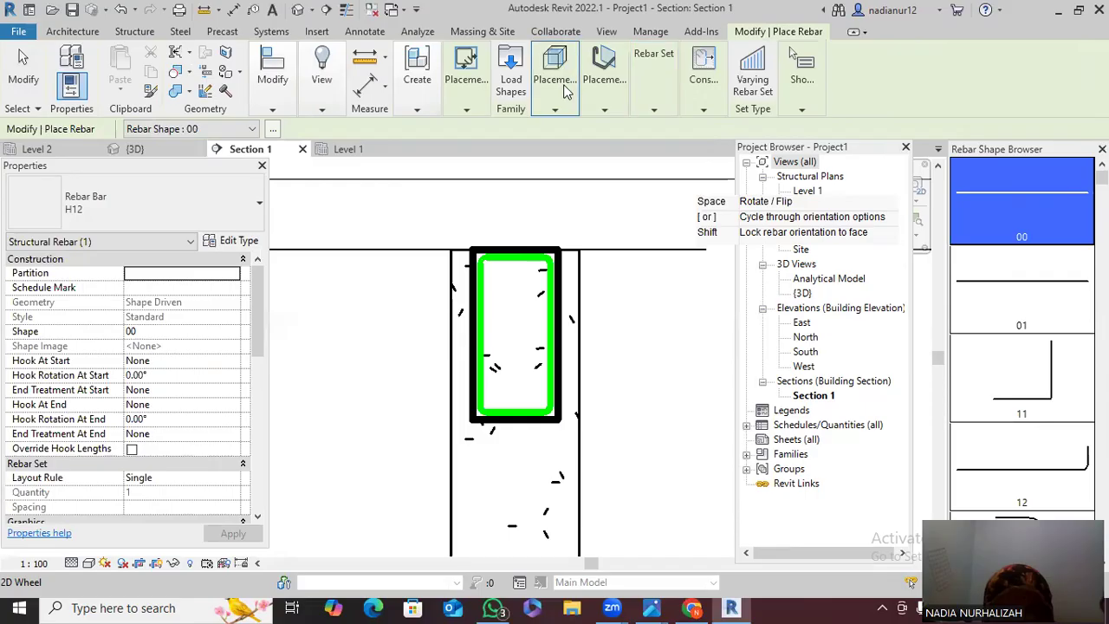
Place one H12 straight bar with Parallel to Cover orientation inside the stirrup's upper-right corner
mouse_move(563, 89)
mouse_move(605, 90)
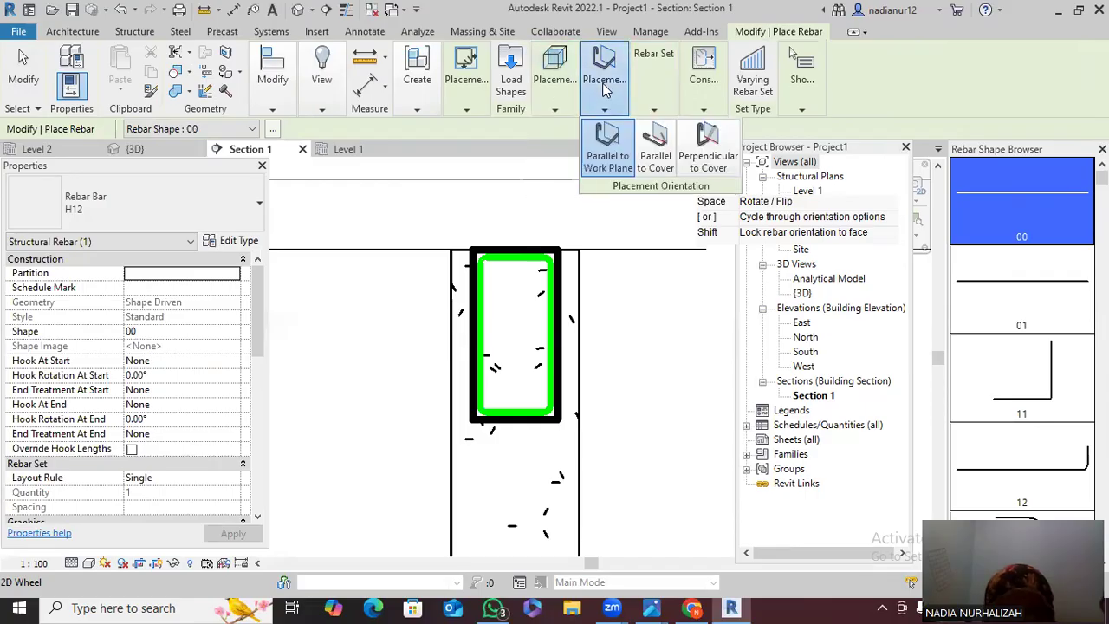
left_click(655, 141)
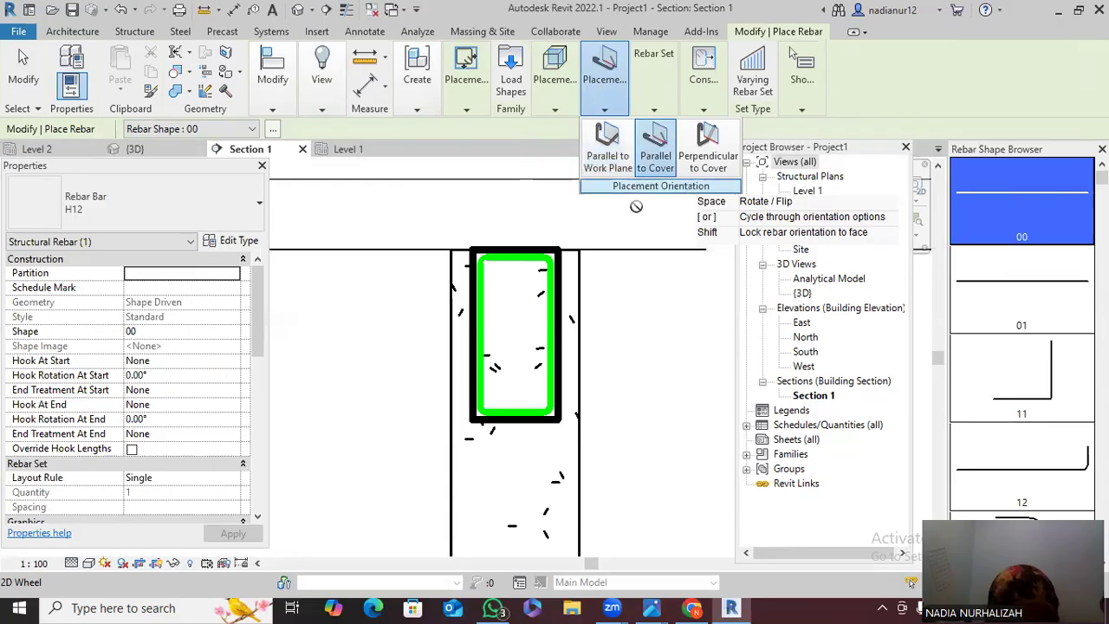
scroll(555, 250, "up", 5)
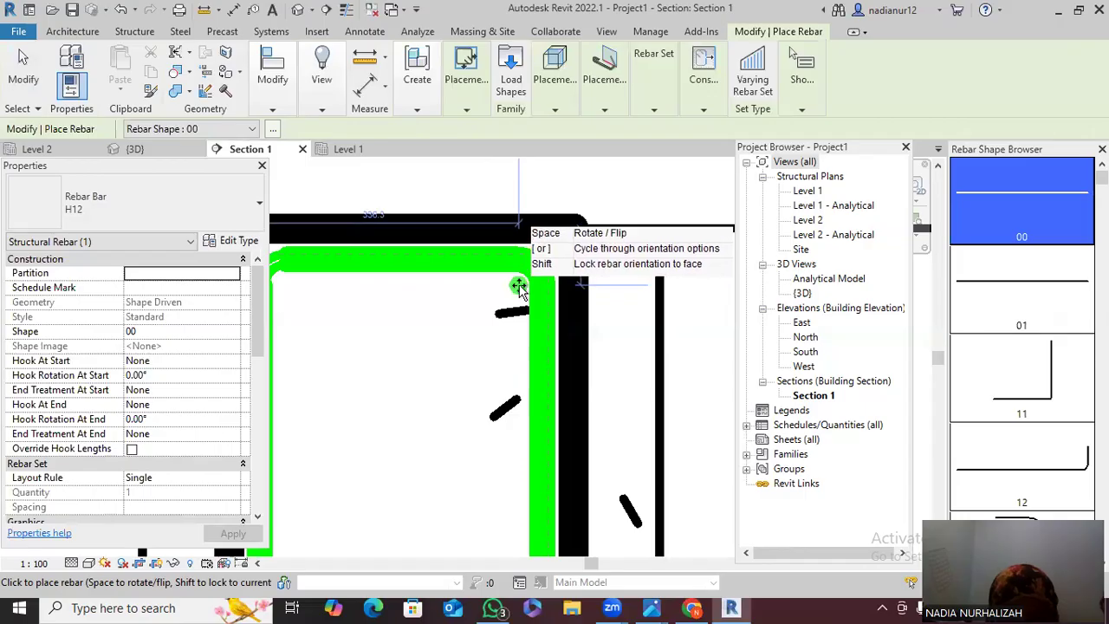
left_click(512, 287)
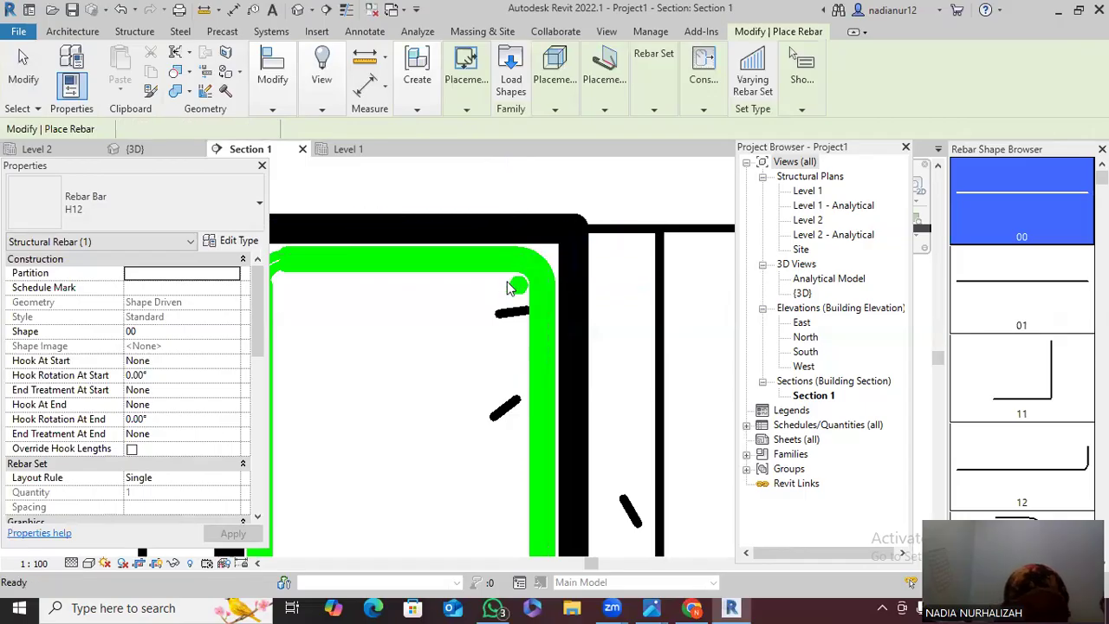
key("Escape")
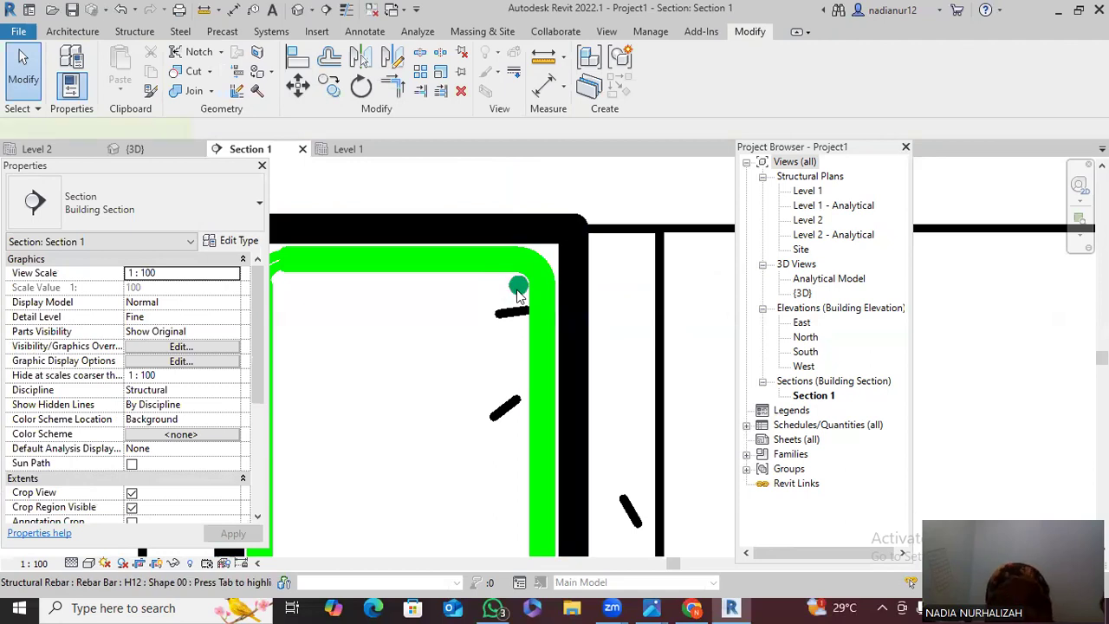
Turn the placed straight bar into a rebar set with Fixed Number layout and a quantity of 4
left_click(517, 295)
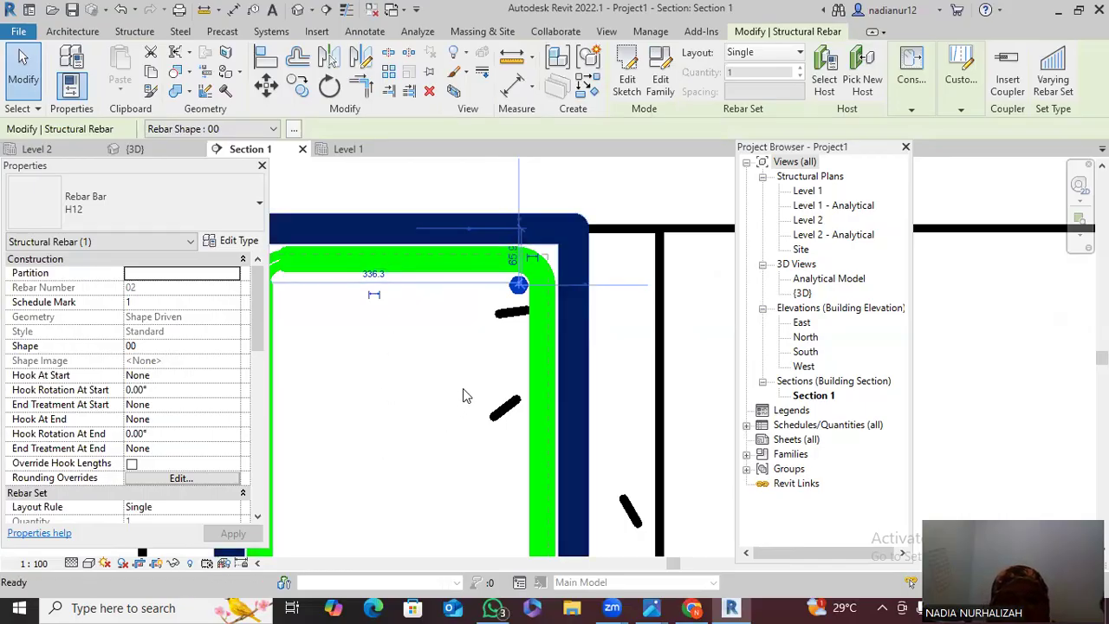
key("Escape")
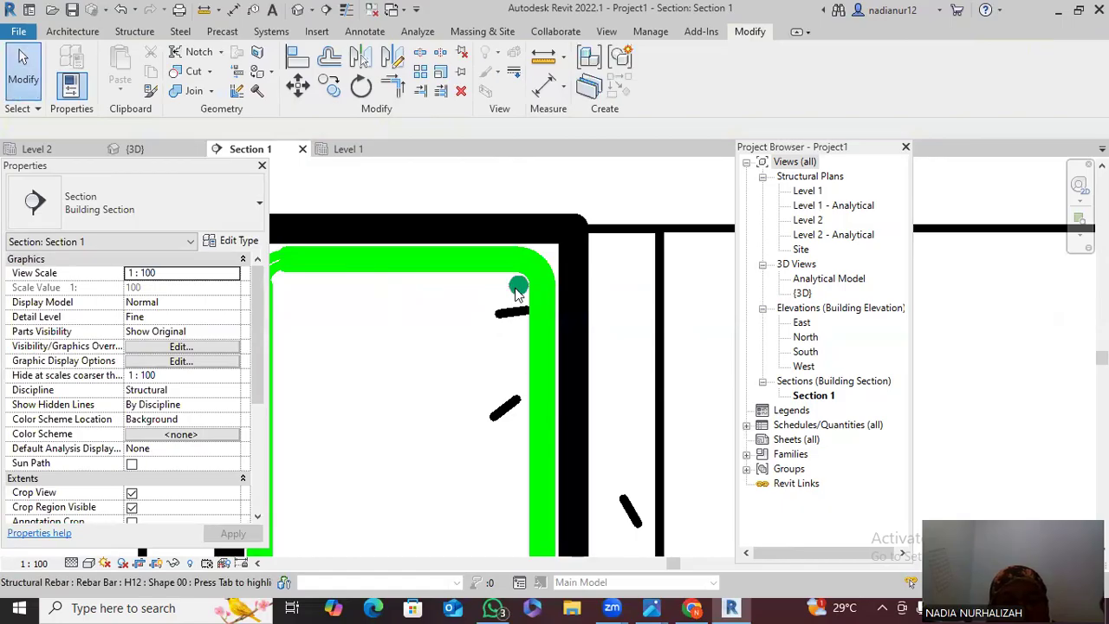
left_click(517, 290)
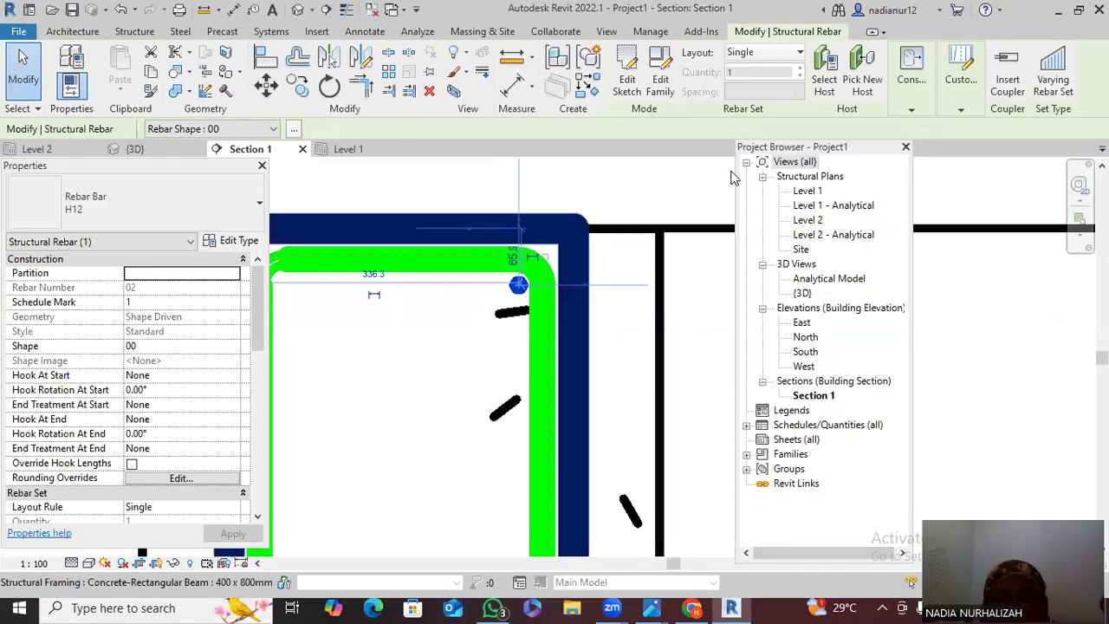
left_click(766, 54)
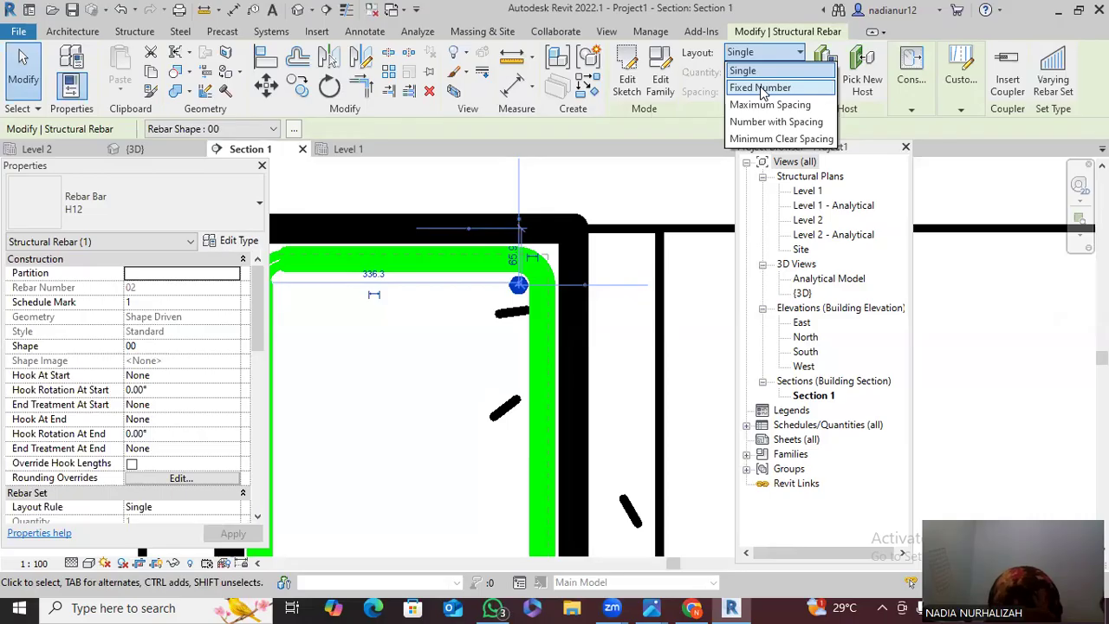
left_click(759, 87)
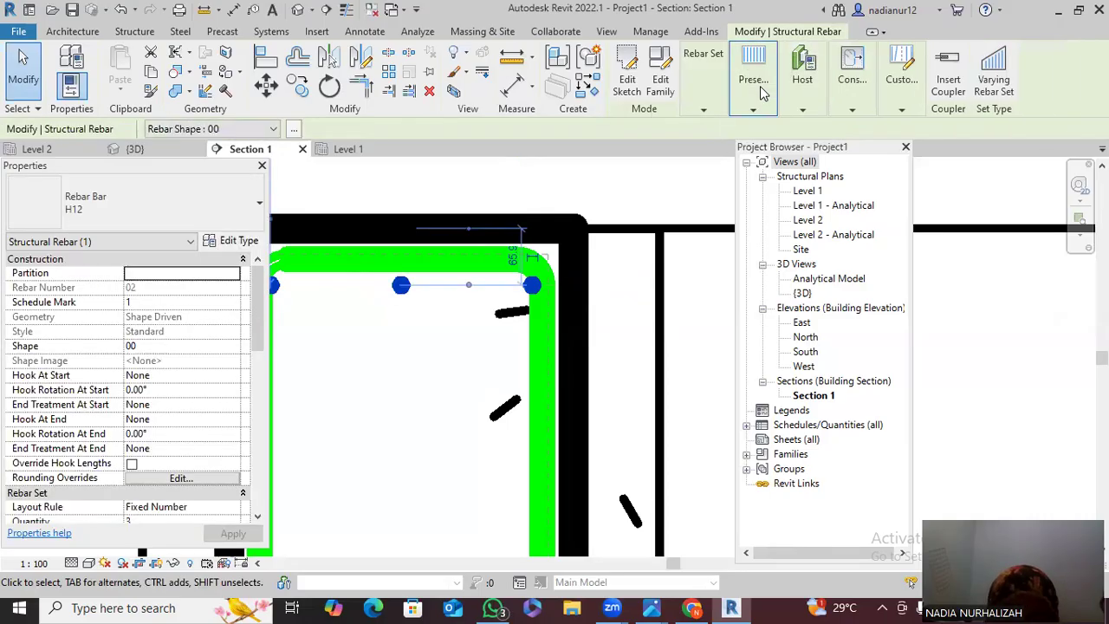
left_click(703, 111)
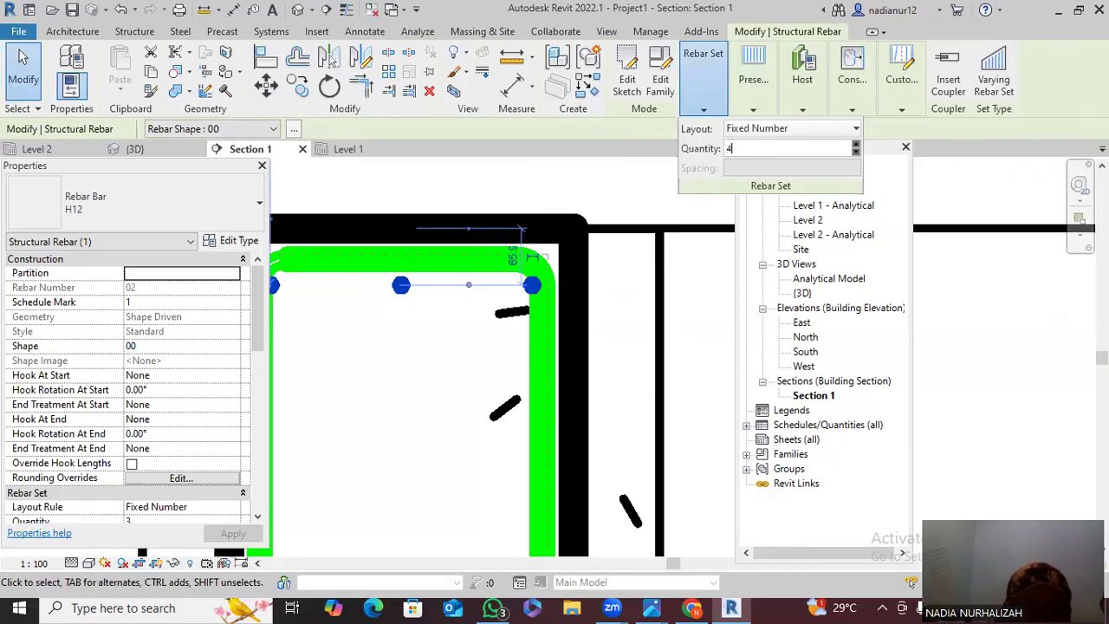
type("4")
key("Return")
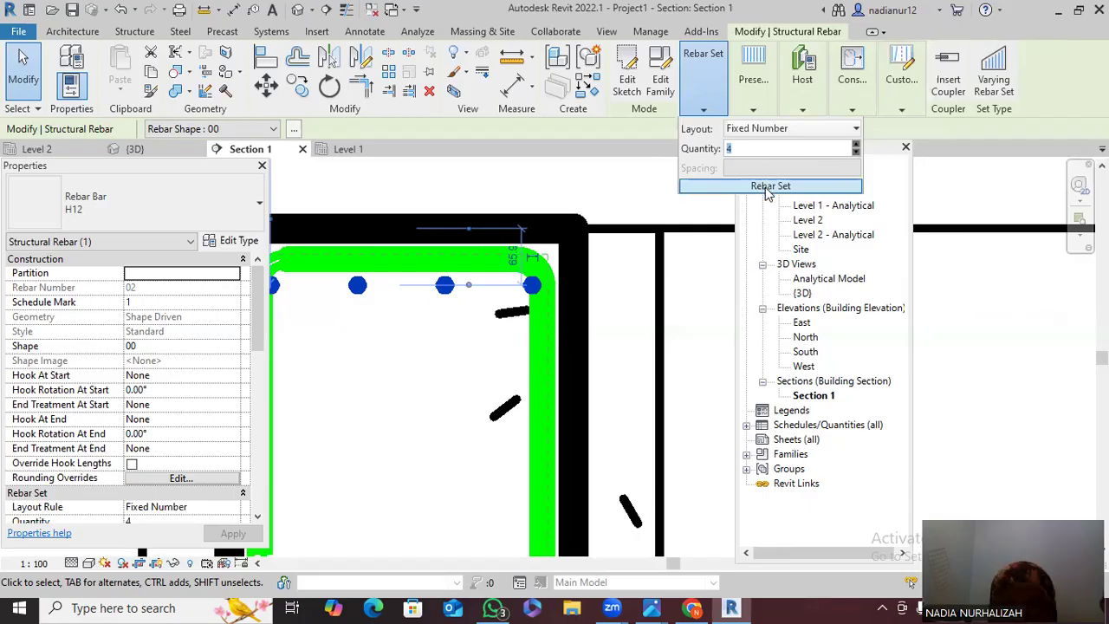
left_click(765, 189)
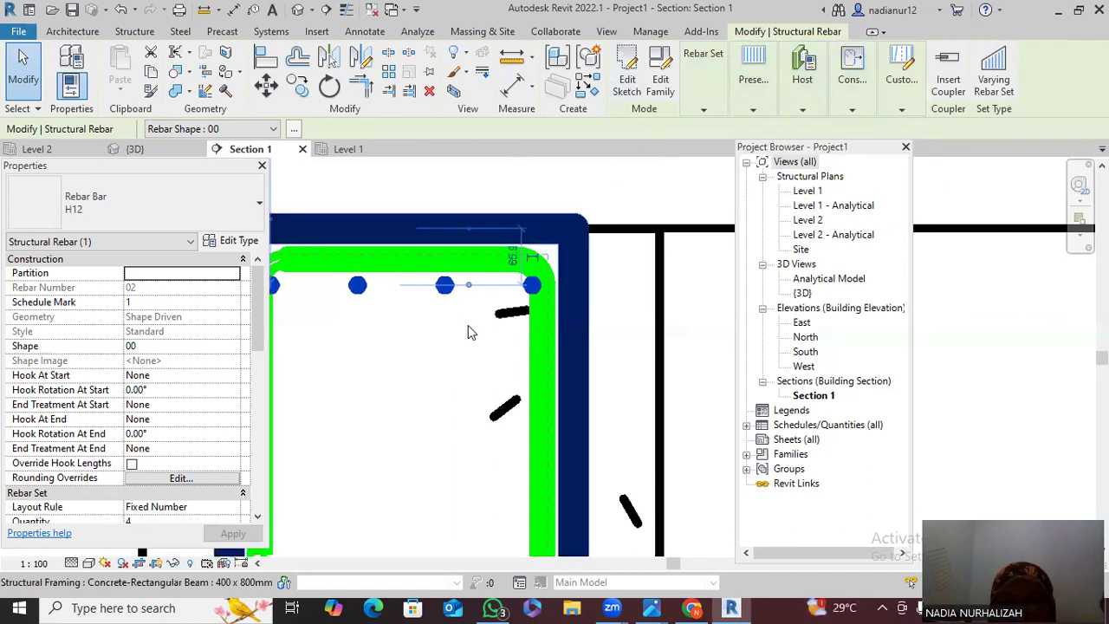
Try to edit the constraints of the top bar set through its bar segment handle
scroll(469, 324, "down", 2)
scroll(487, 320, "down", 1)
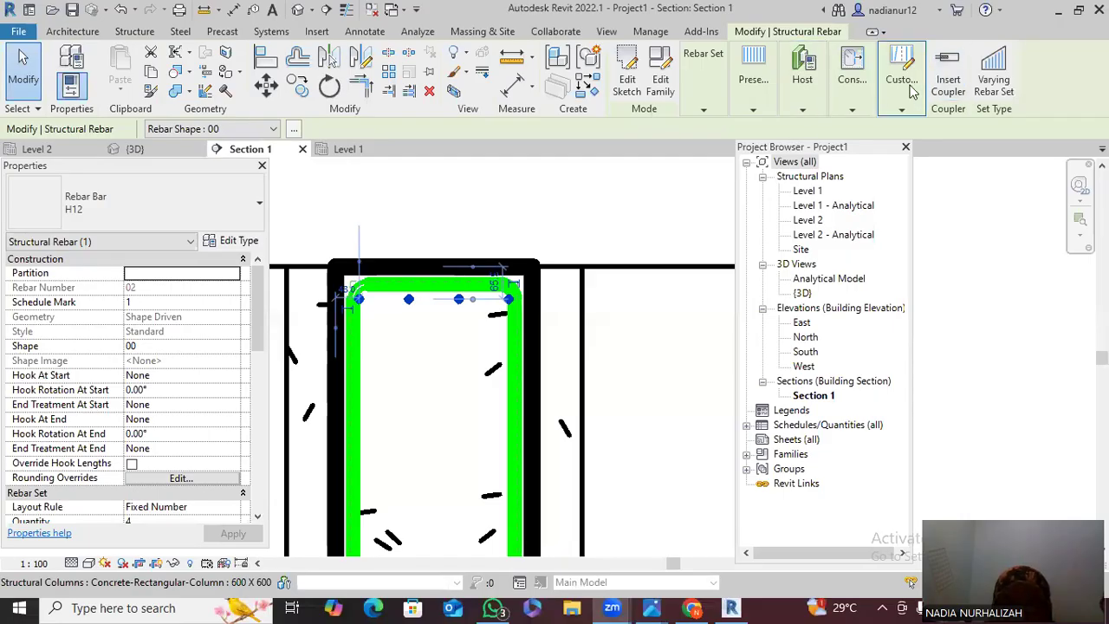
mouse_move(851, 87)
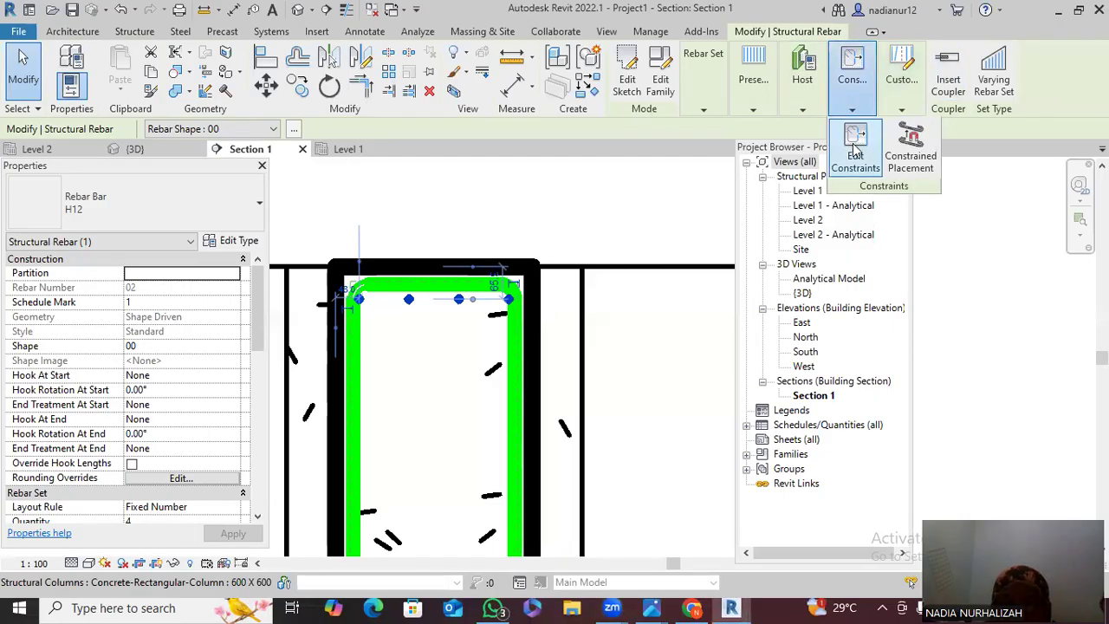
left_click(855, 152)
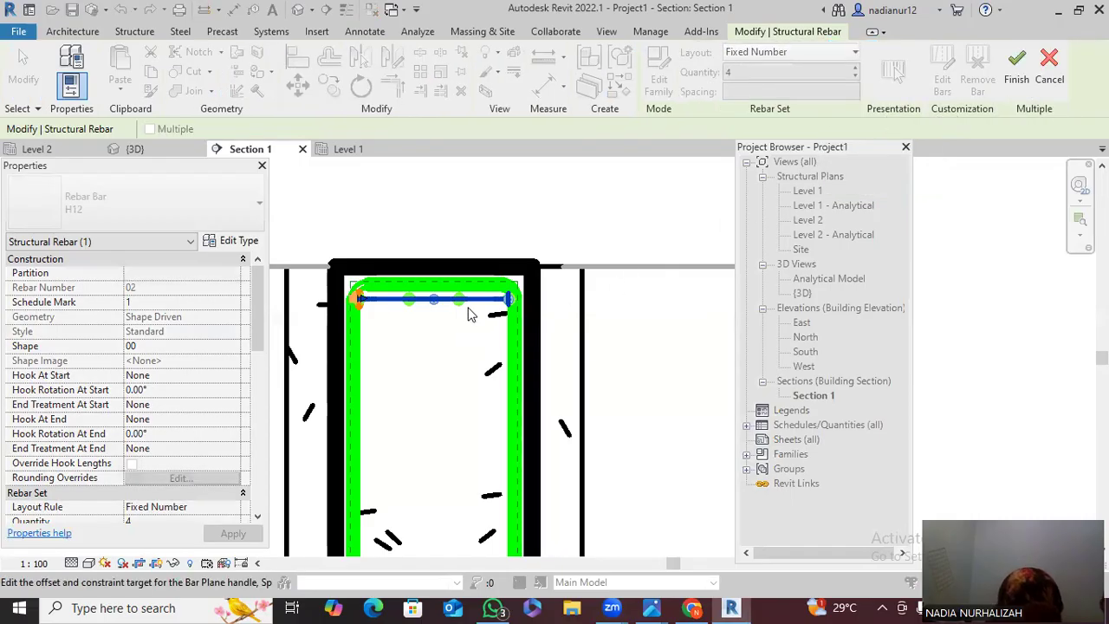
scroll(481, 299, "up", 3)
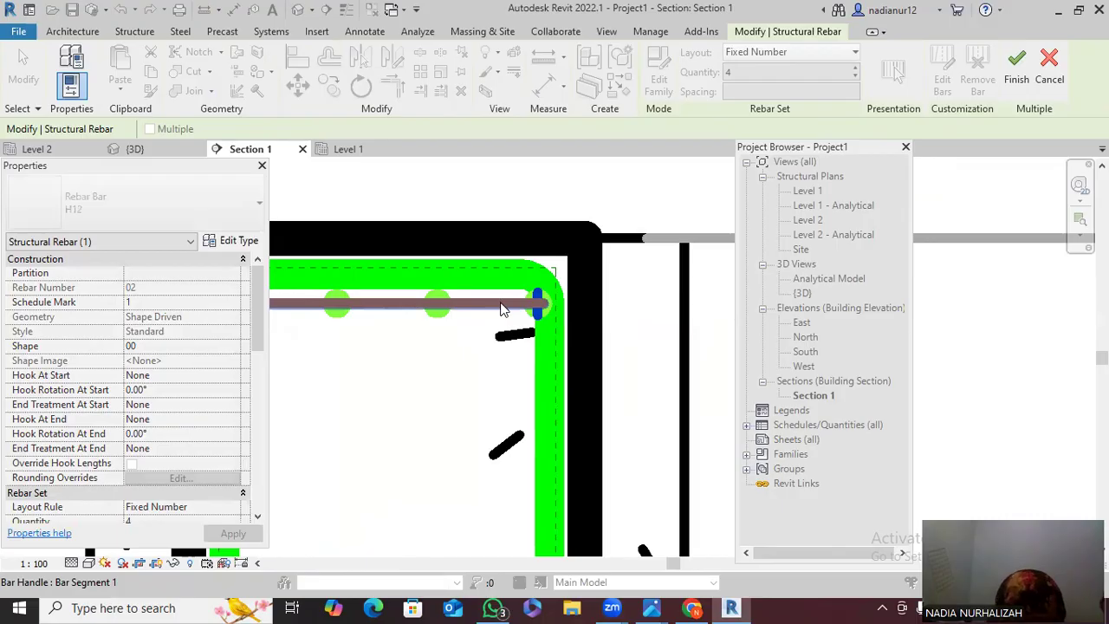
left_click(506, 312)
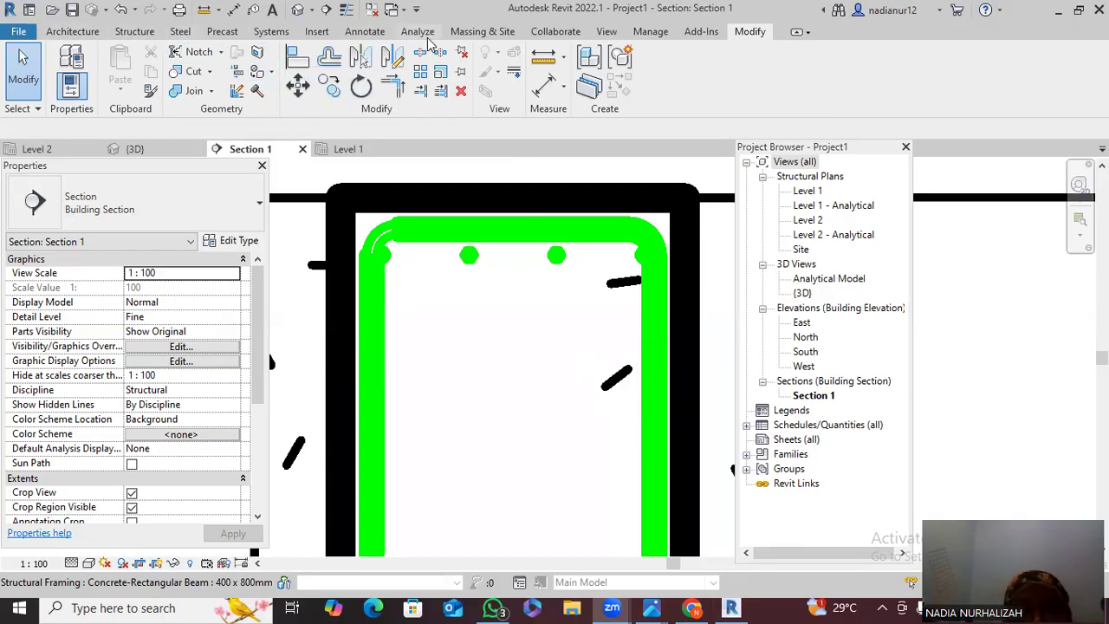
Mirror the beam with its reinforcement about its top edge using Mirror - Pick Axis
left_click(364, 58)
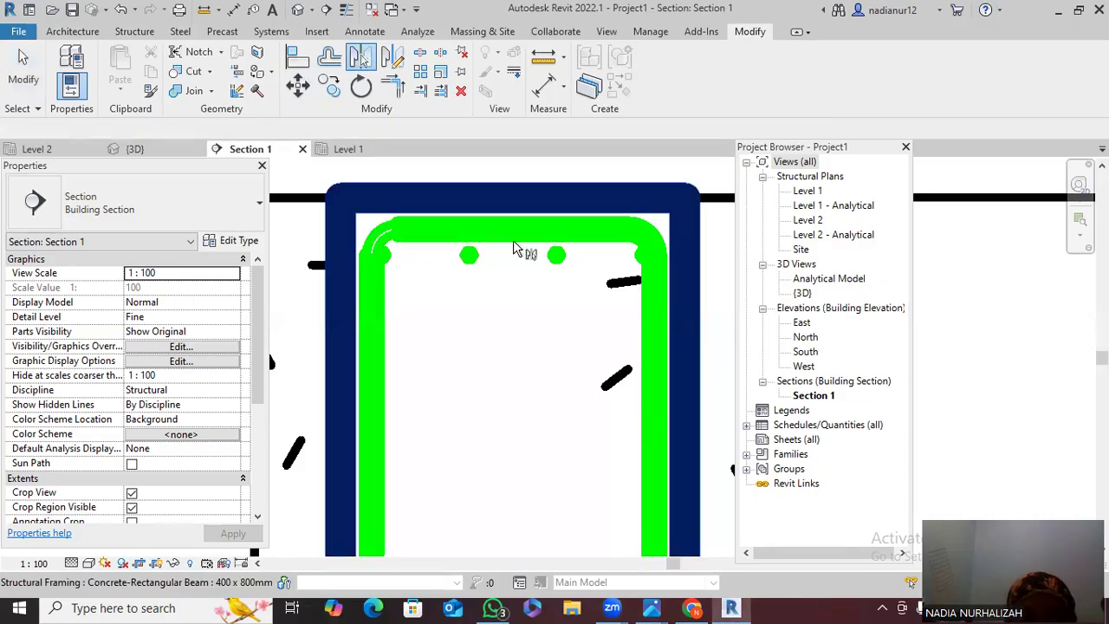
left_click(513, 193)
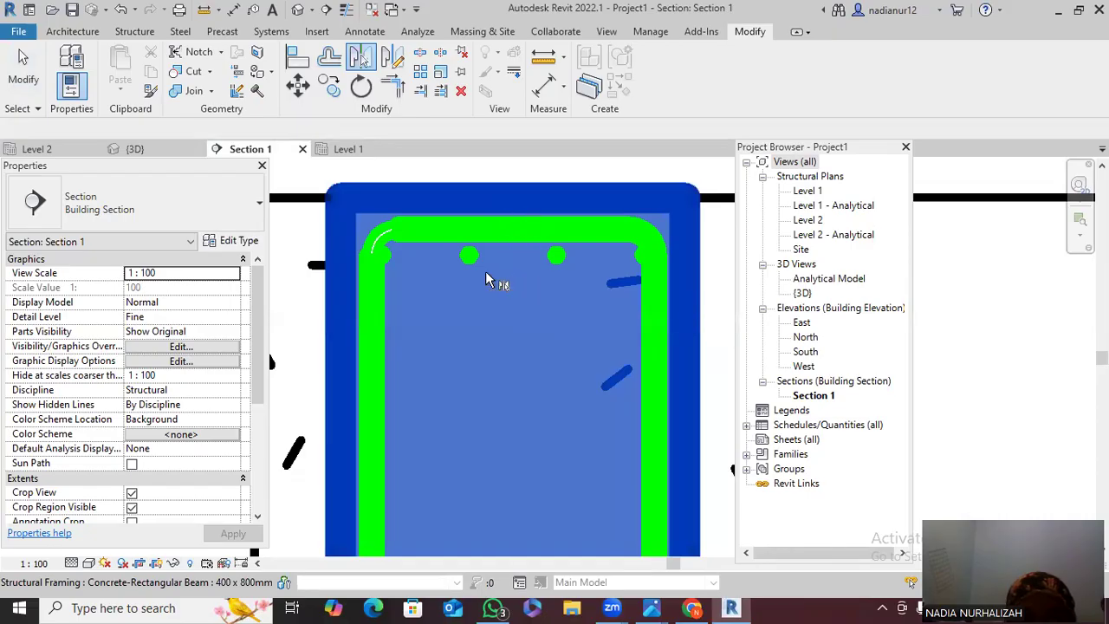
scroll(487, 272, "down", 1)
left_click(365, 60)
left_click(505, 215)
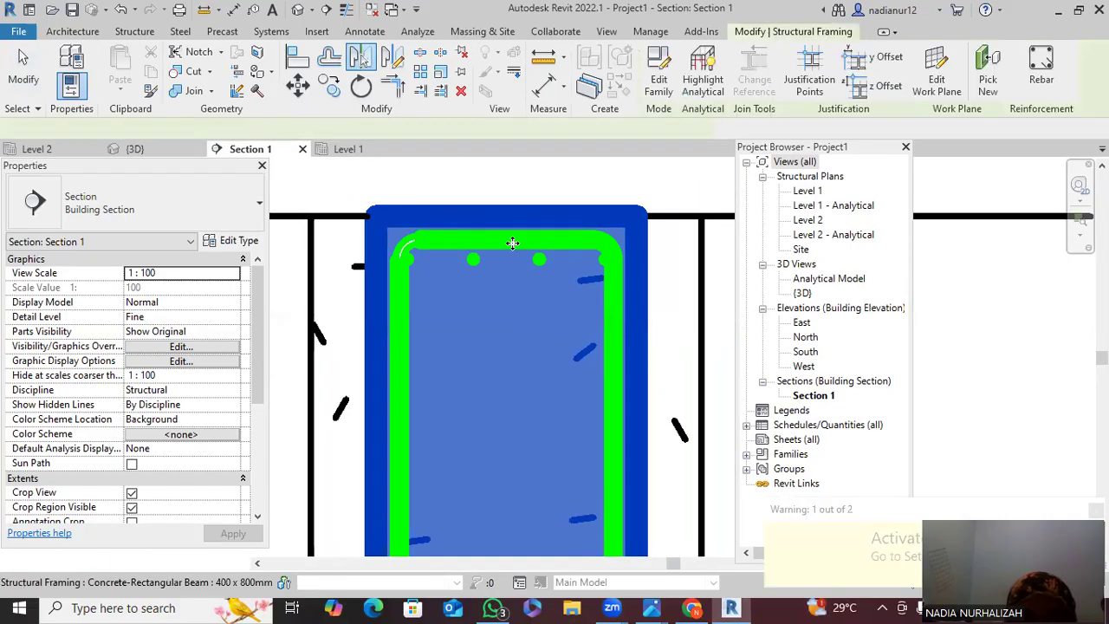
scroll(574, 258, "down", 4)
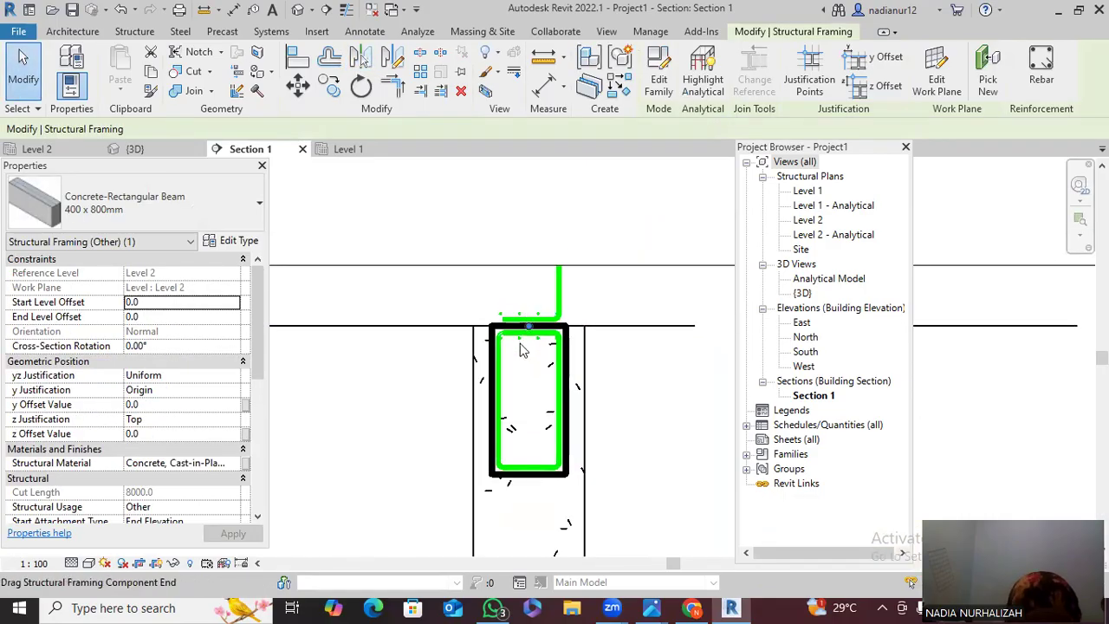
scroll(523, 338, "up", 4)
scroll(516, 367, "up", 4)
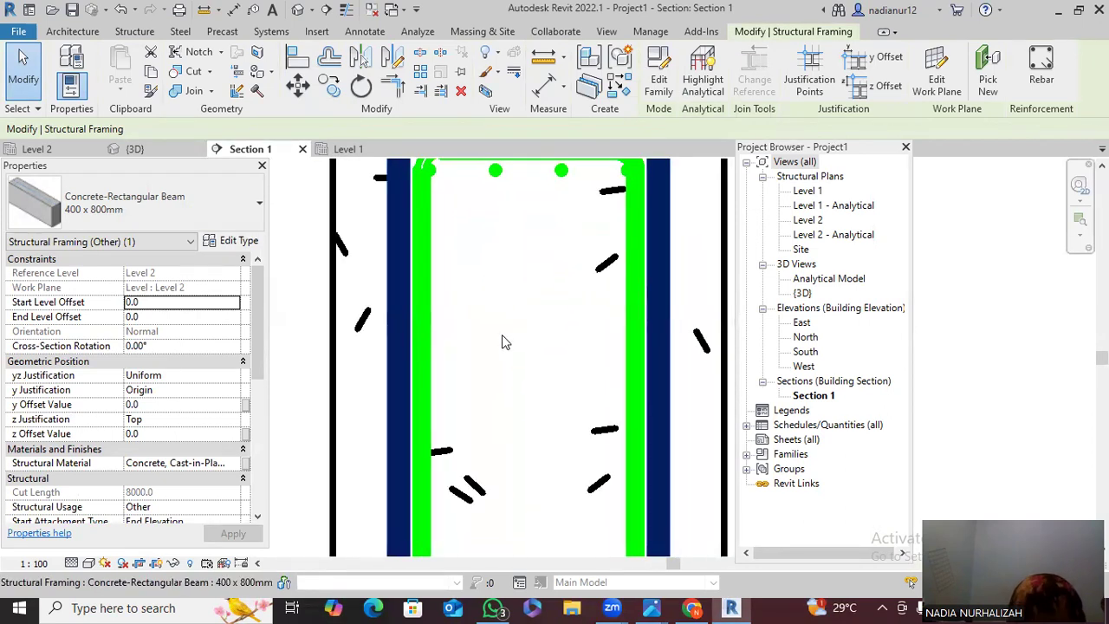
scroll(493, 291, "down", 2)
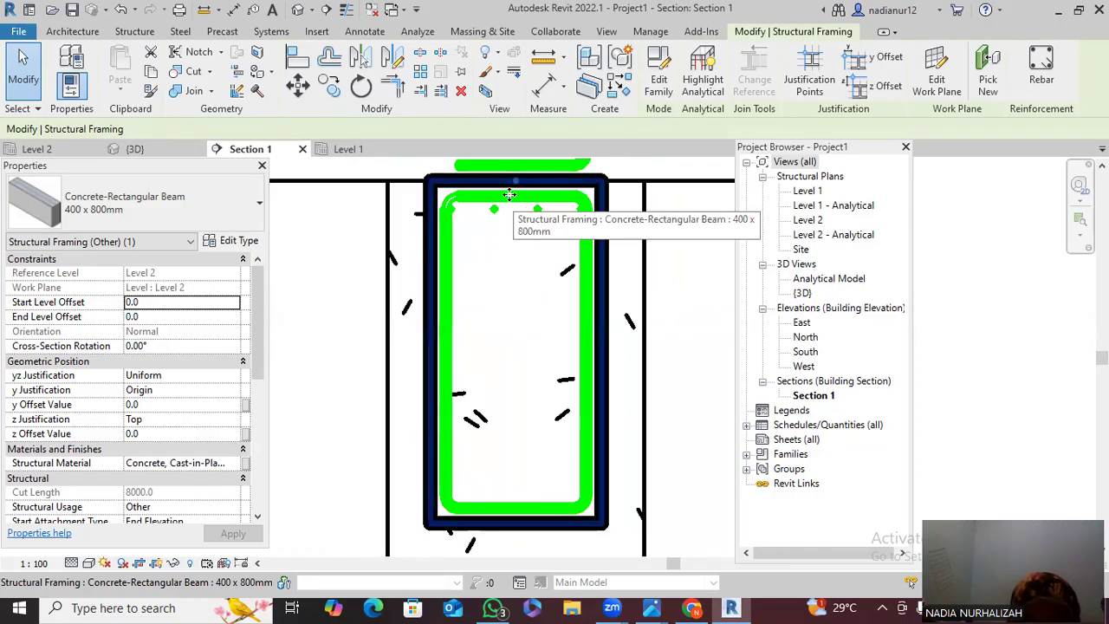
Mirror a copy of the beam and its reinforcement about a vertical axis drawn through the midpoint of its top edge
key("m")
key("v")
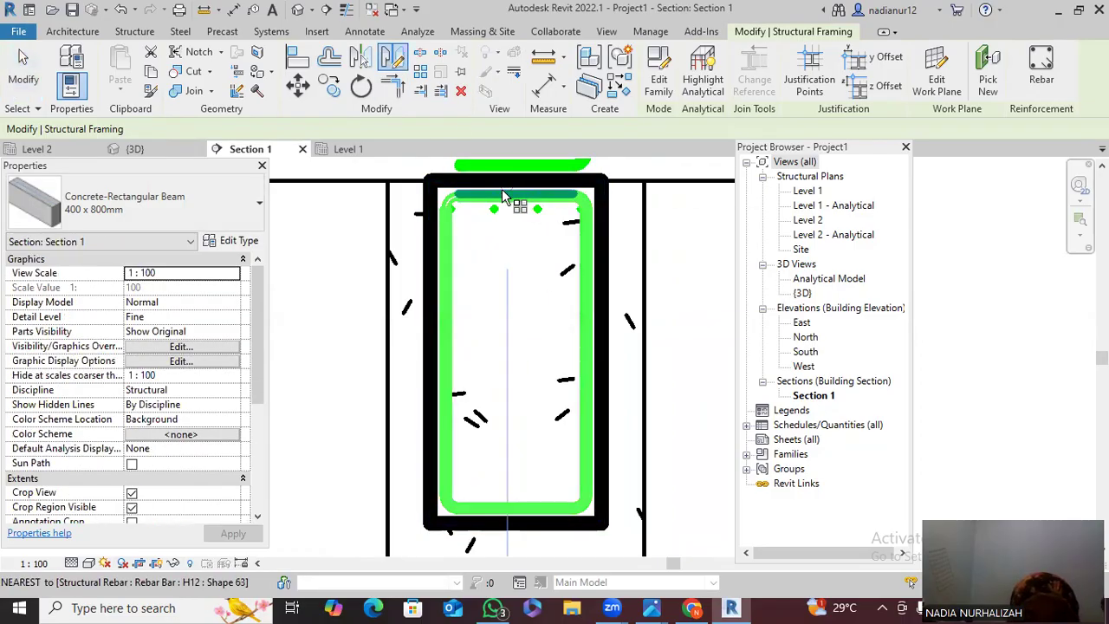
left_click(516, 181)
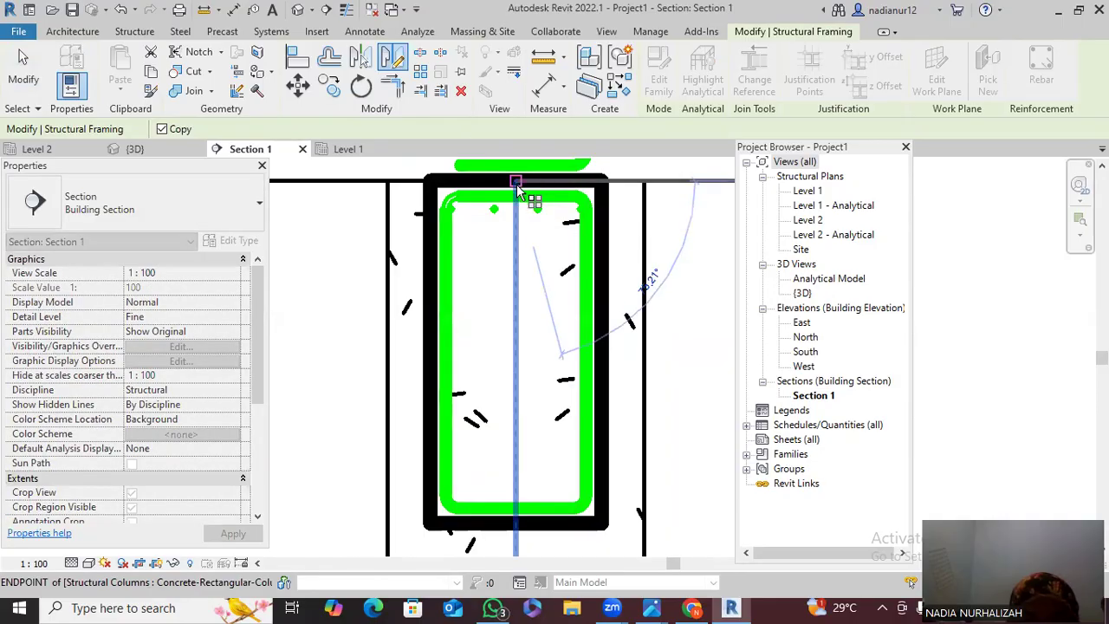
middle_click_drag(513, 163, 525, 315)
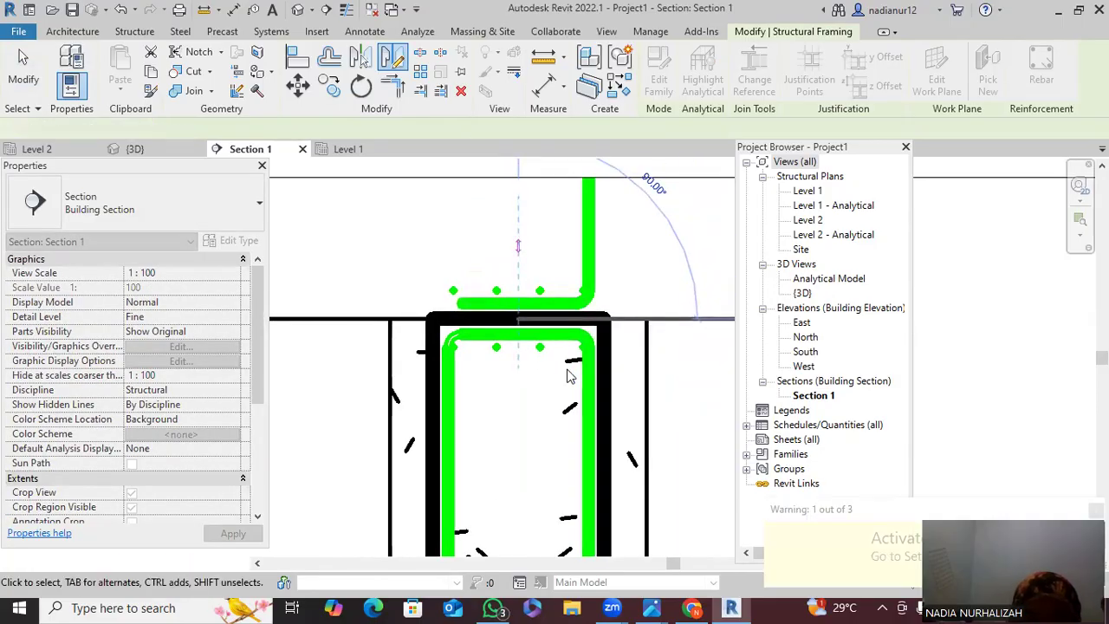
key("Escape")
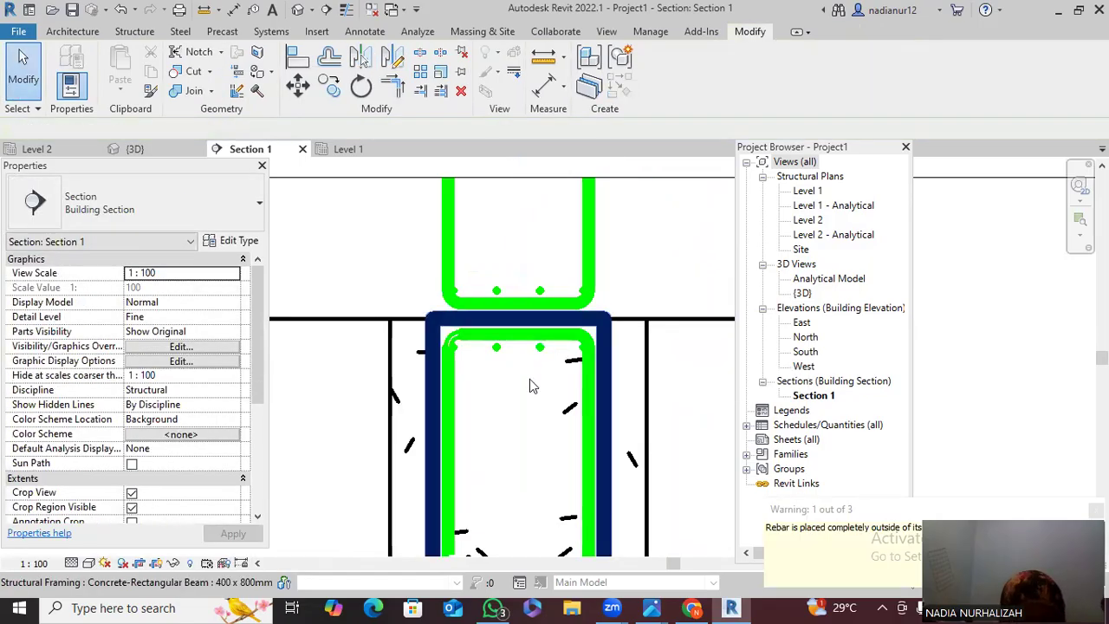
Try to edit the constraints of the four-bar top rebar set inside the original beam
scroll(530, 378, "down", 2)
middle_click_drag(526, 280, 502, 295)
scroll(477, 389, "up", 3)
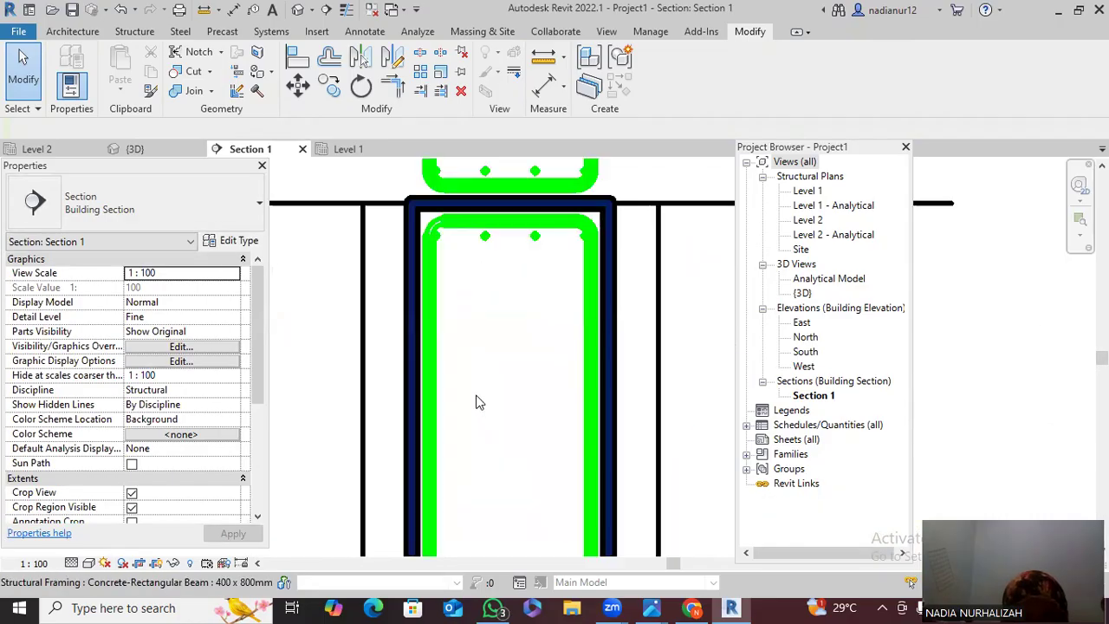
middle_click_drag(484, 411, 489, 373)
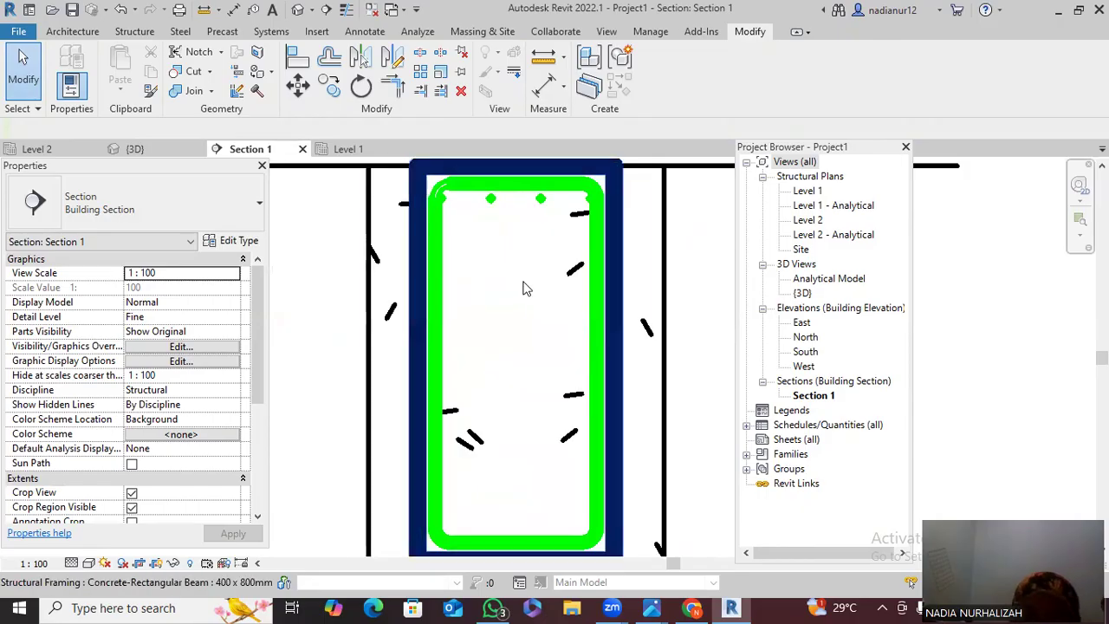
left_click(489, 202)
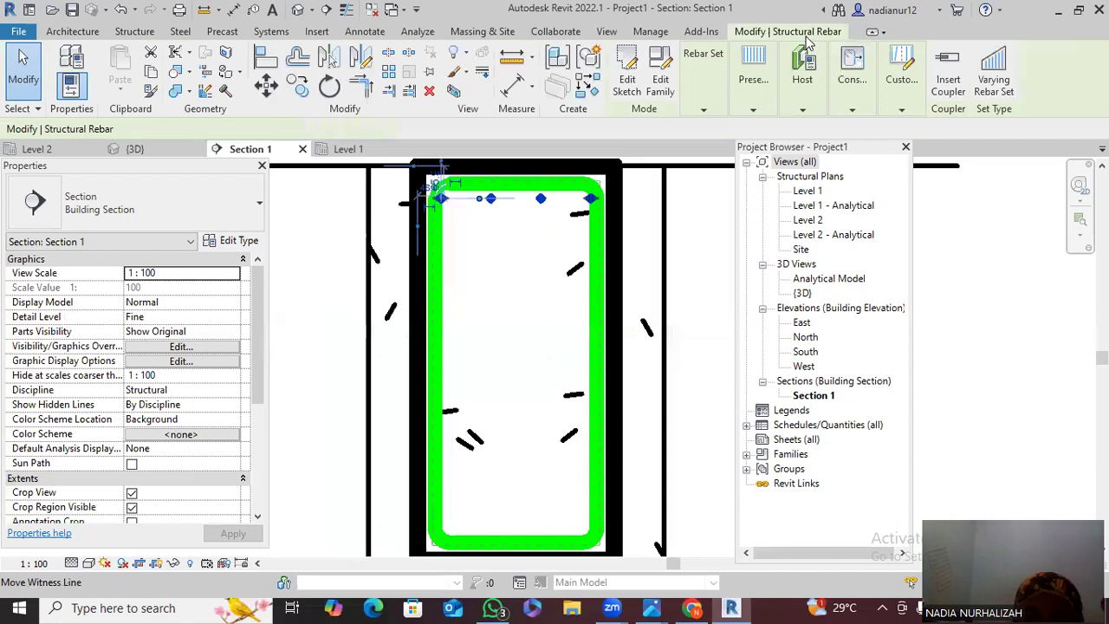
mouse_move(858, 82)
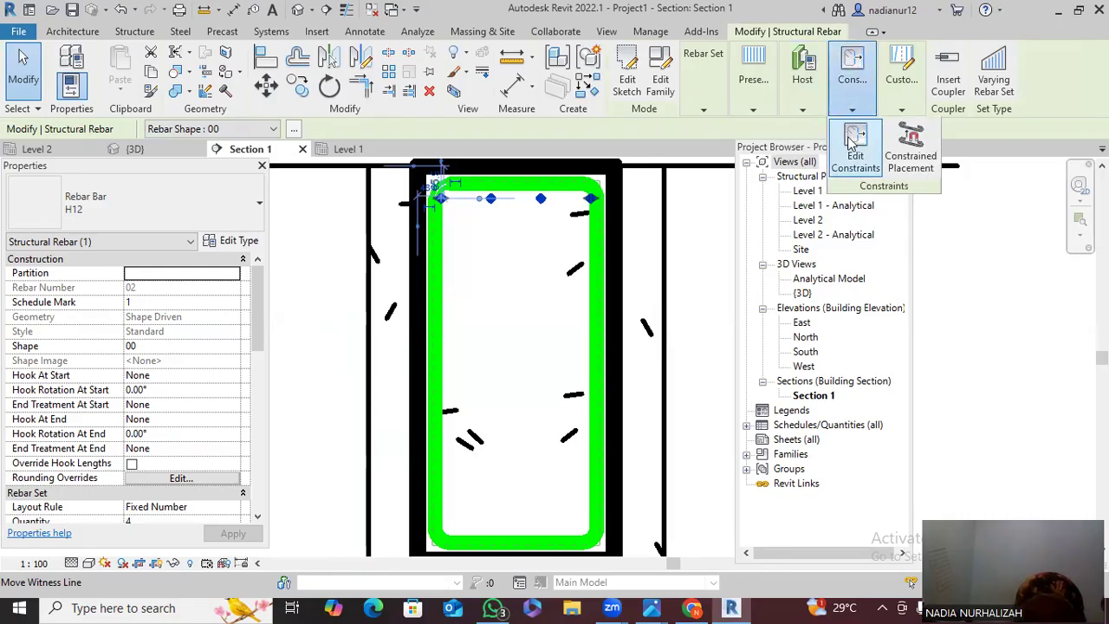
left_click(853, 147)
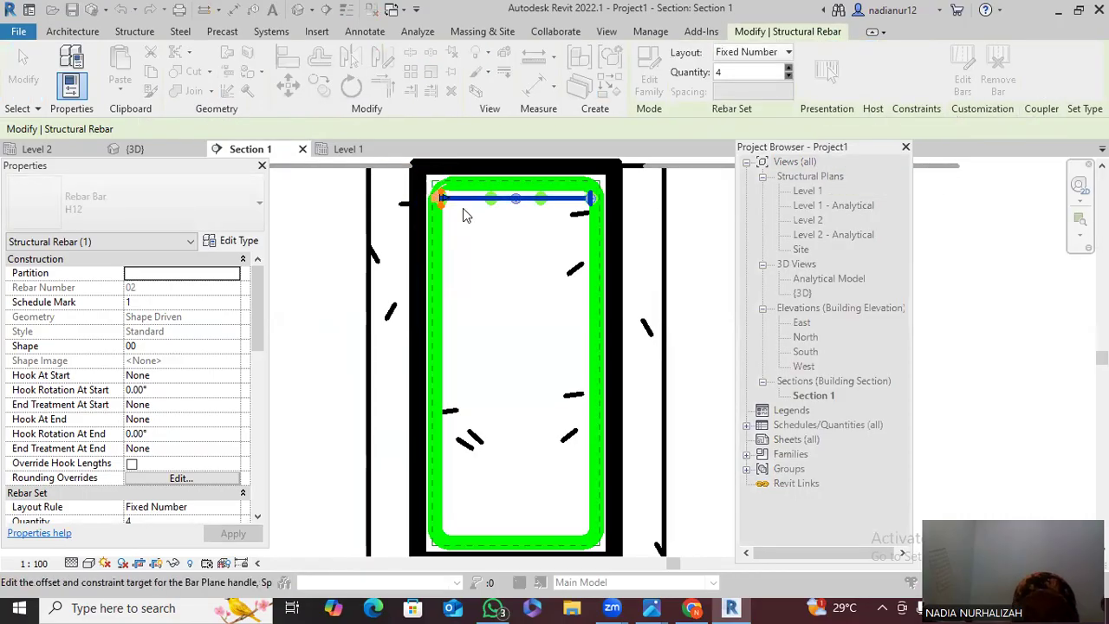
left_click(563, 230)
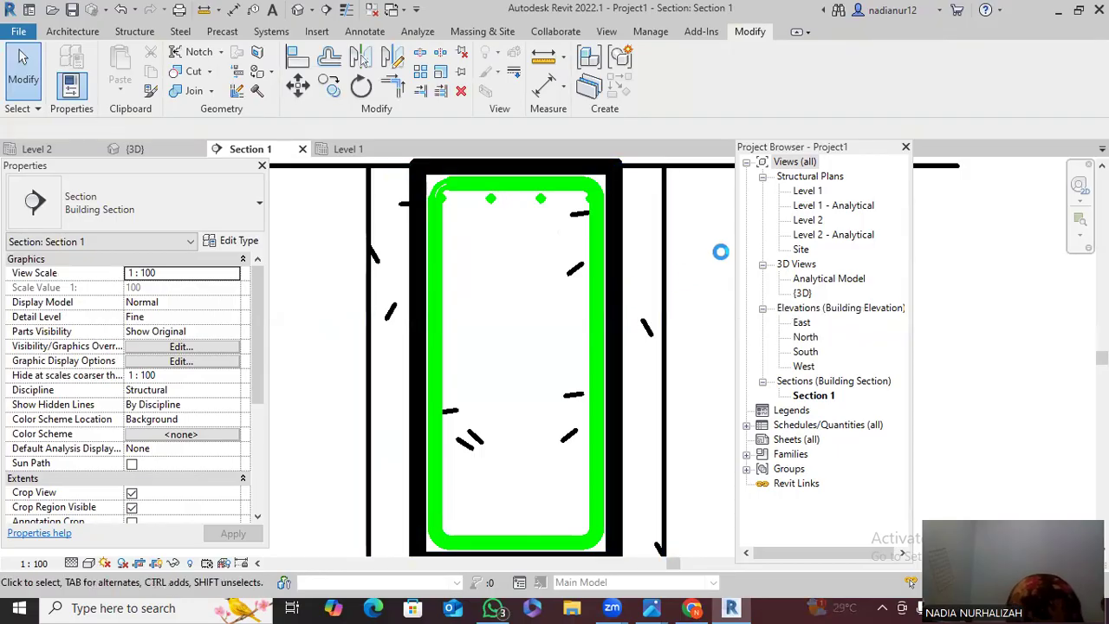
Change the bar type of the beam's stirrup to H25
scroll(710, 270, "down", 3)
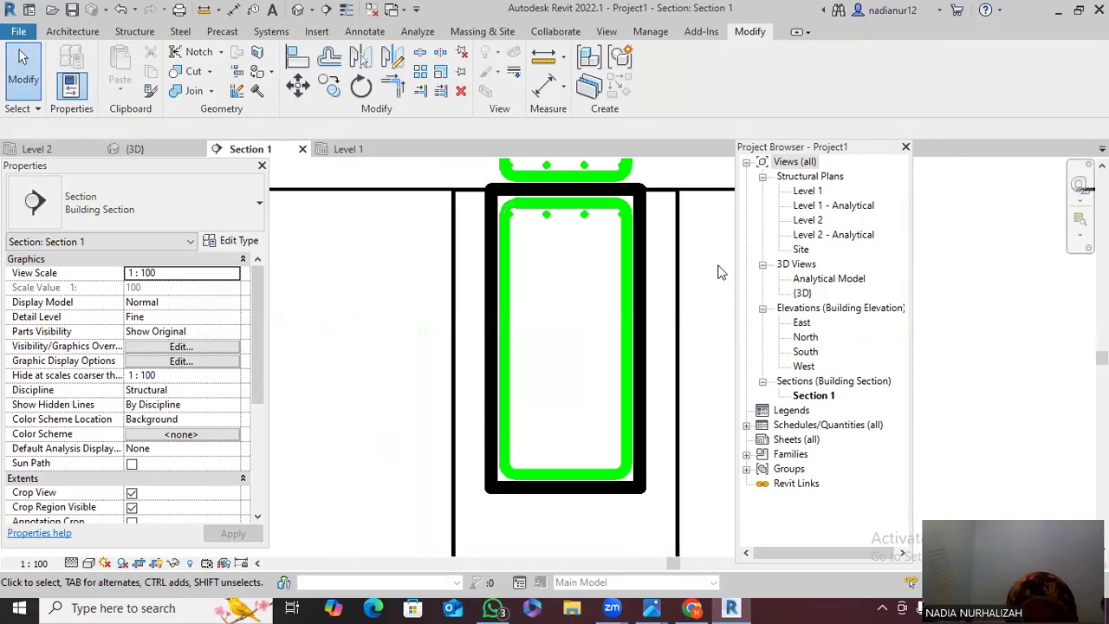
scroll(659, 254, "down", 1)
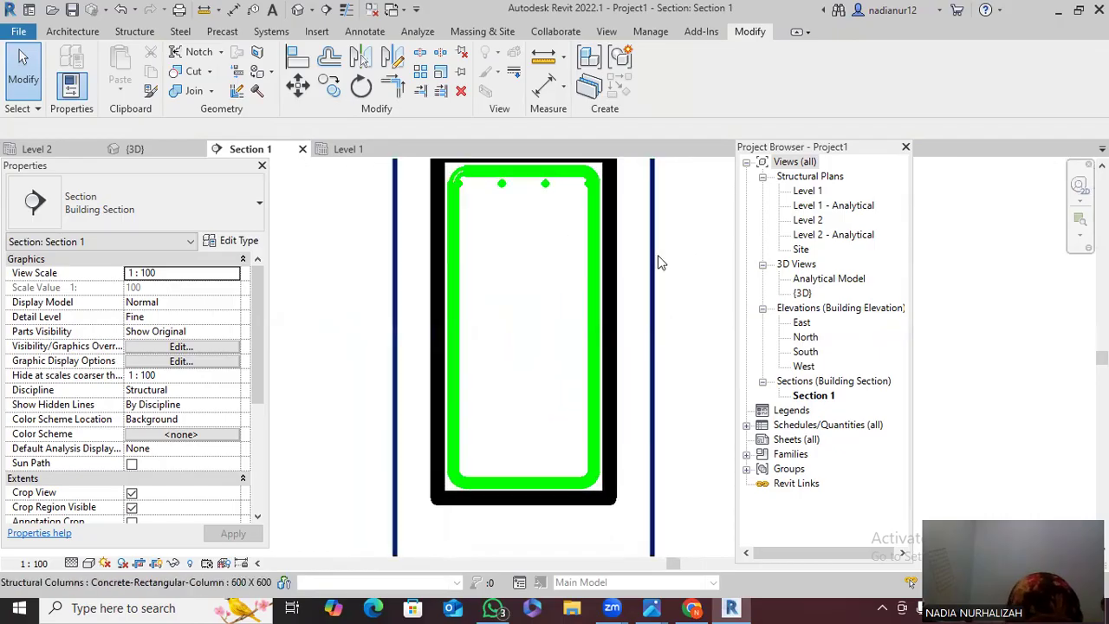
scroll(614, 292, "up", 2)
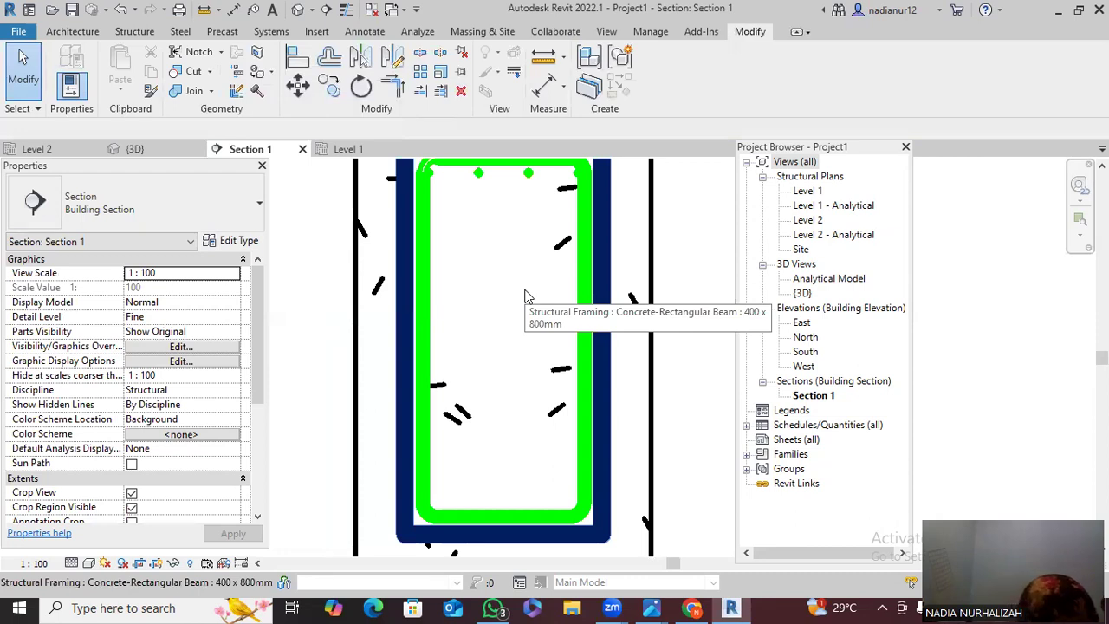
left_click(430, 262)
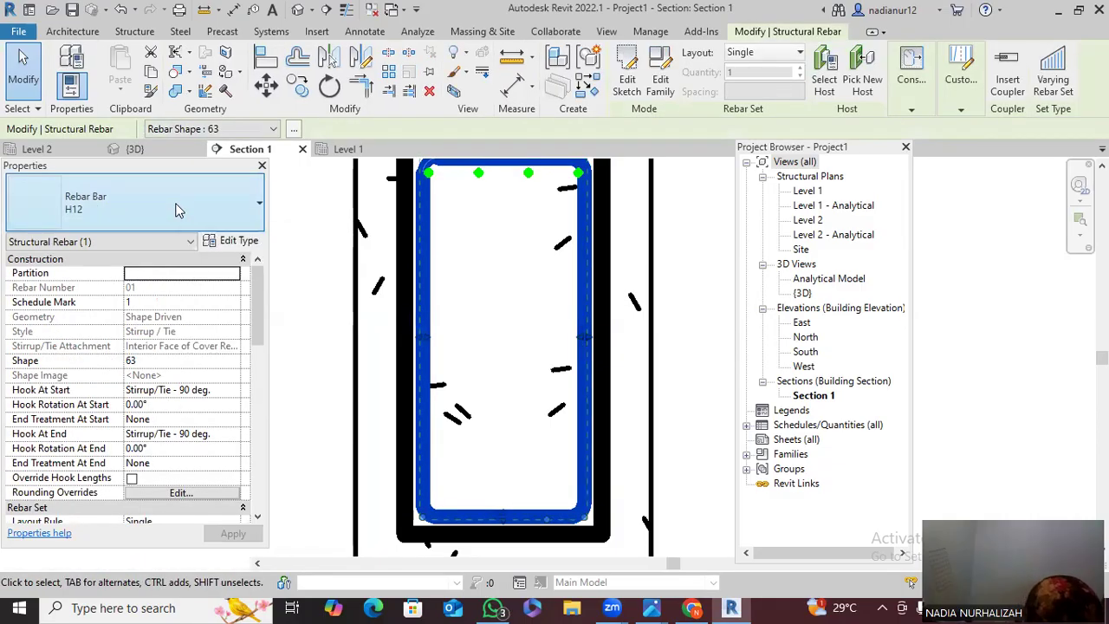
left_click(175, 210)
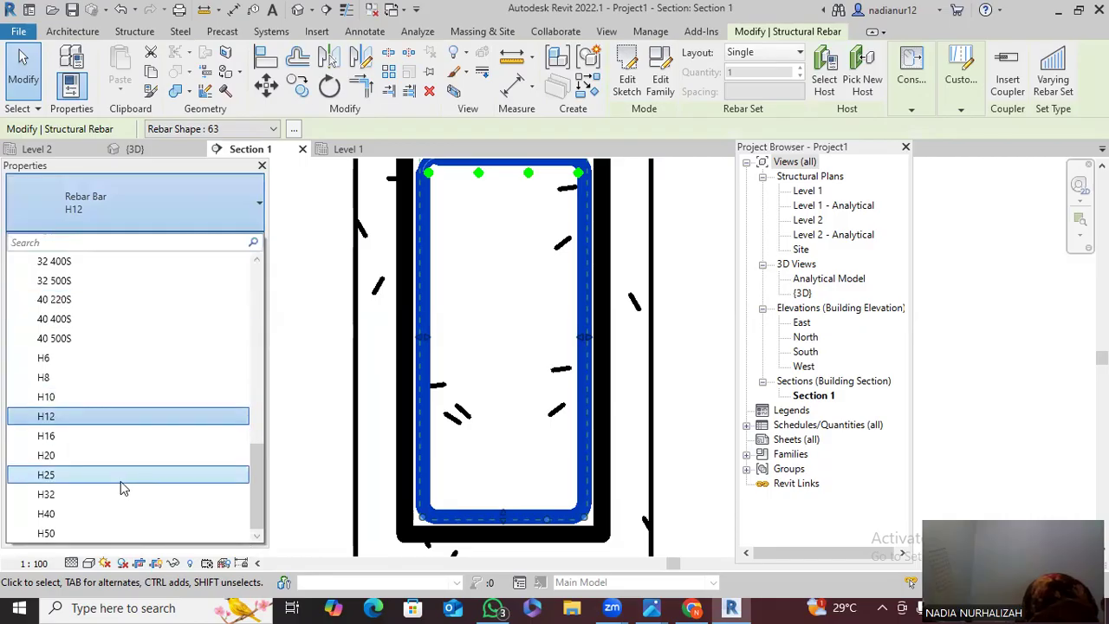
left_click(121, 475)
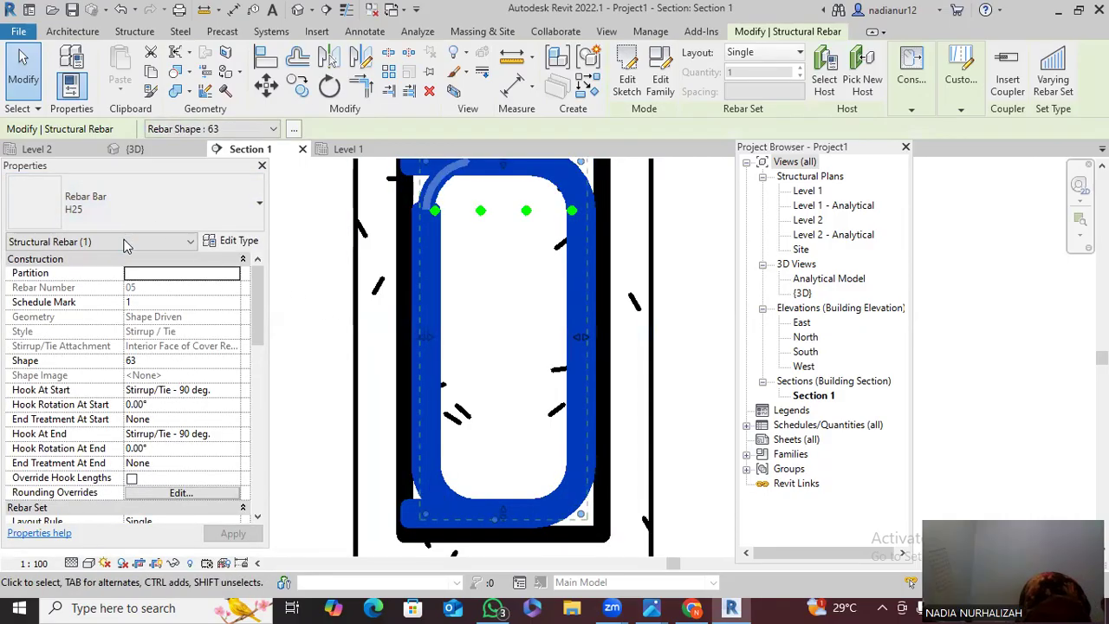
Change the bar type of the beam's stirrup to H20
left_click(171, 237)
left_click(140, 208)
left_click(140, 208)
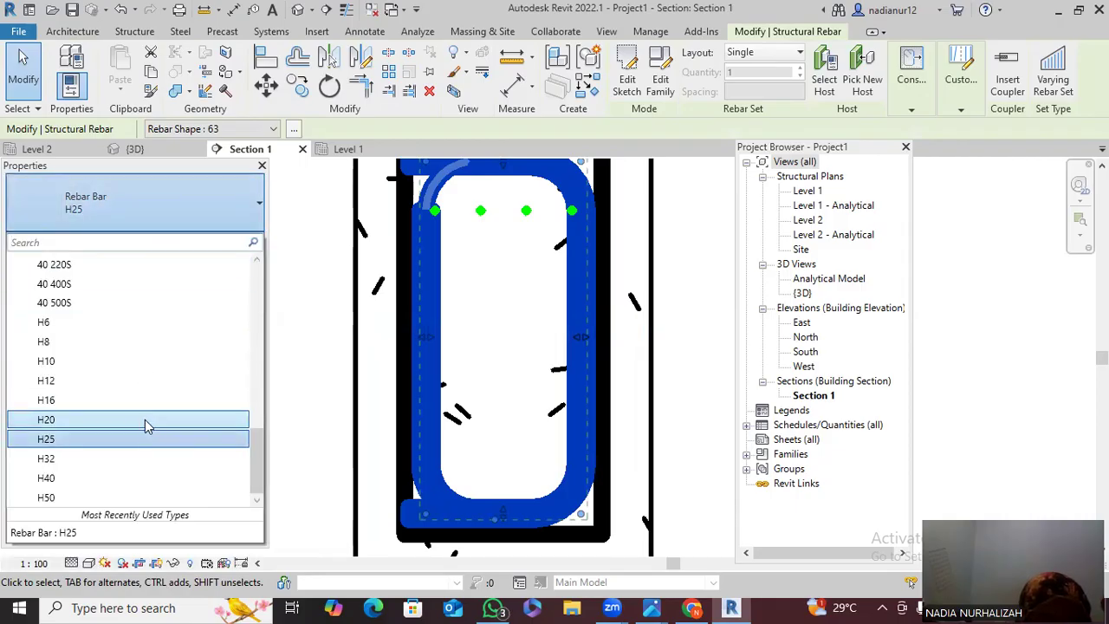
left_click(145, 420)
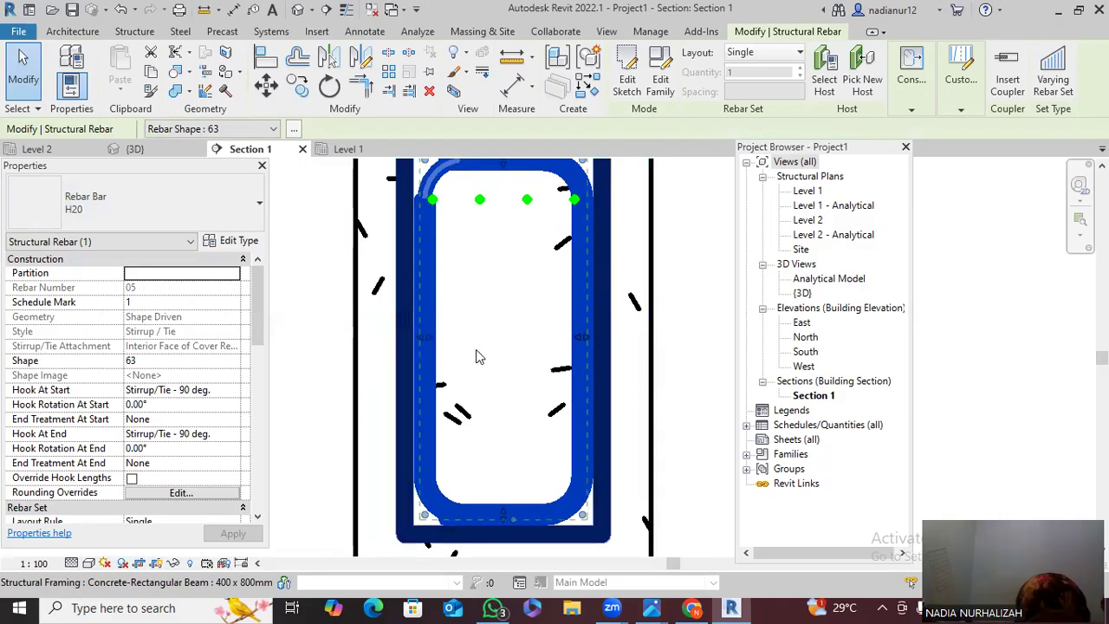
scroll(475, 349, "down", 1)
scroll(472, 223, "up", 2)
middle_click_drag(470, 228, 467, 283)
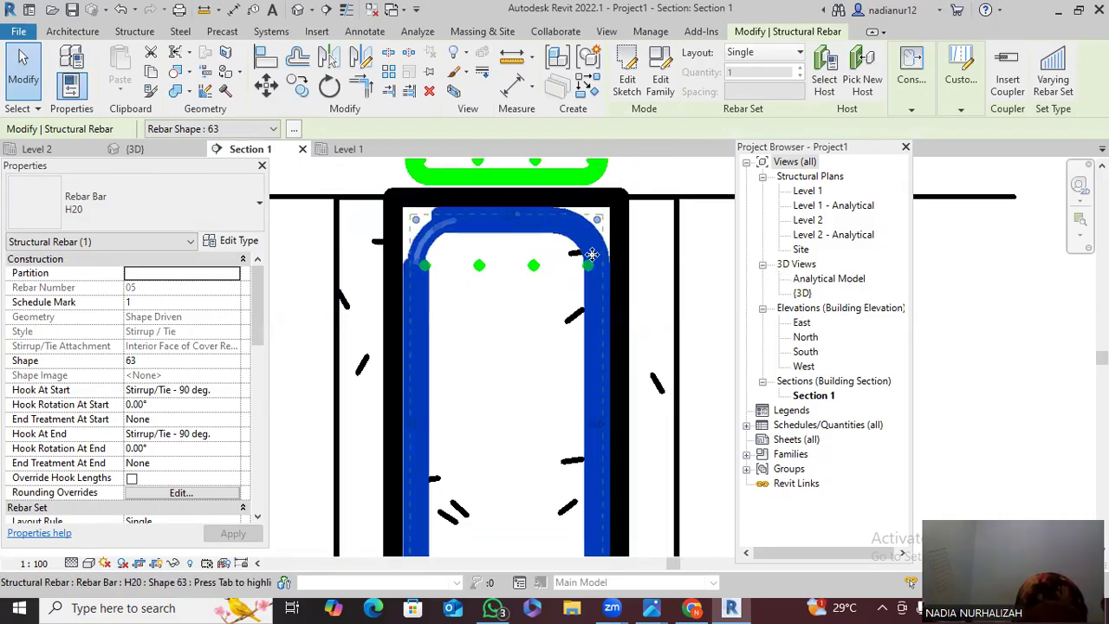
scroll(591, 256, "up", 2)
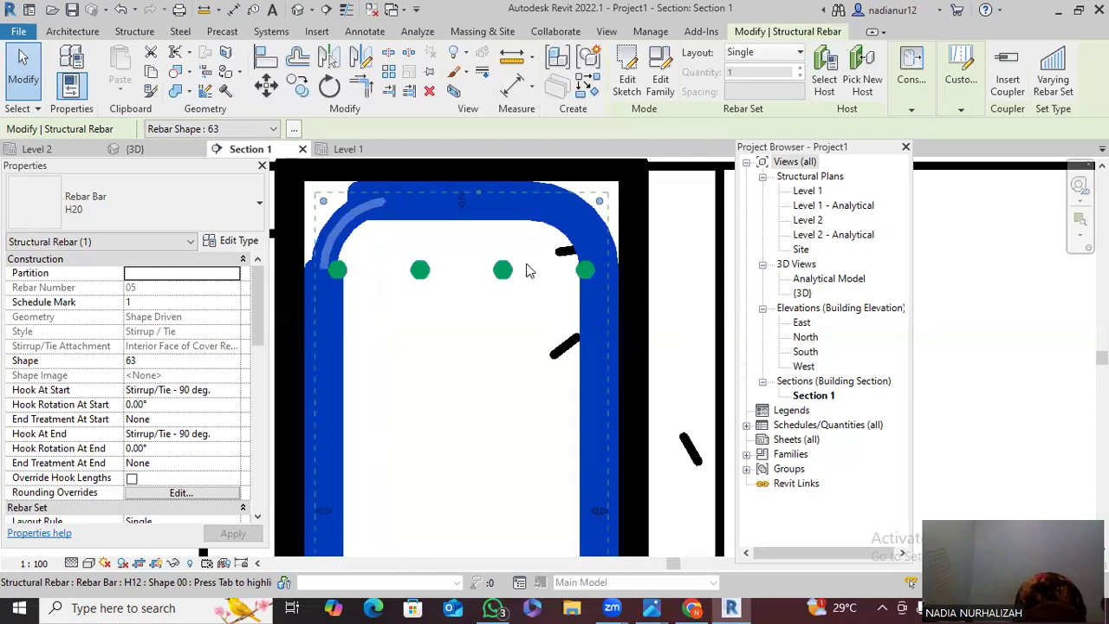
Undo the last bar type change on the beam's stirrup
left_click(502, 272)
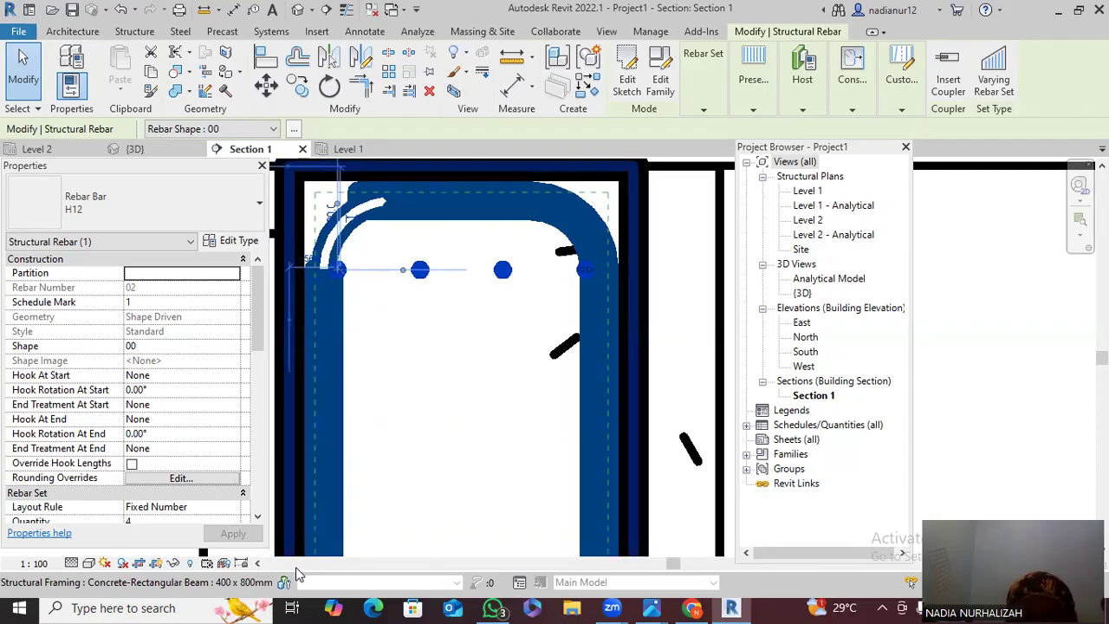
left_click(703, 365)
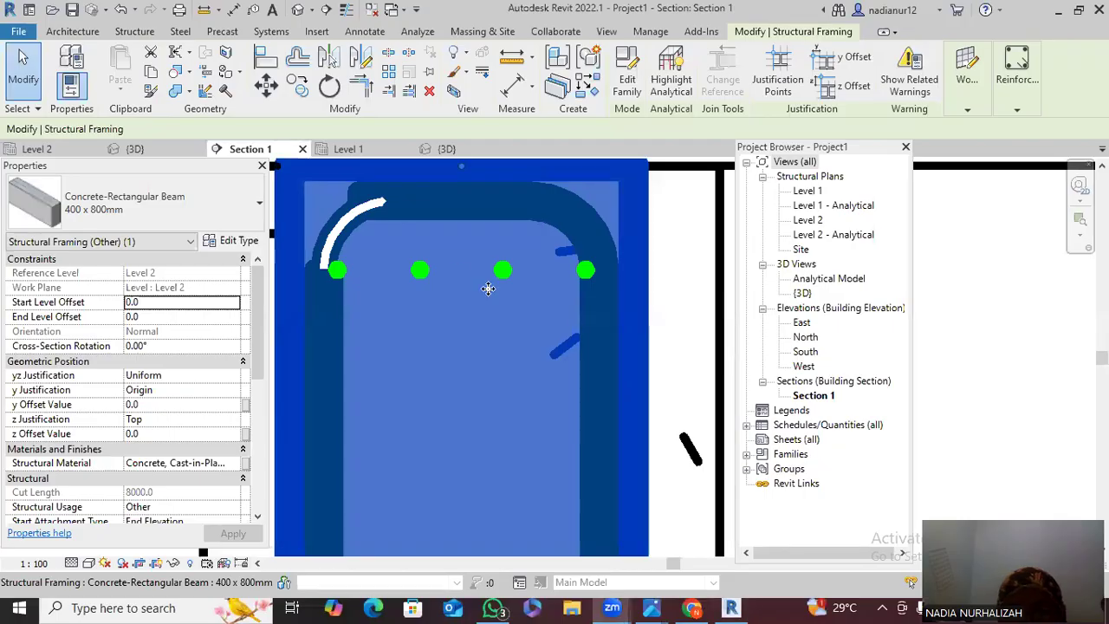
scroll(520, 297, "down", 1)
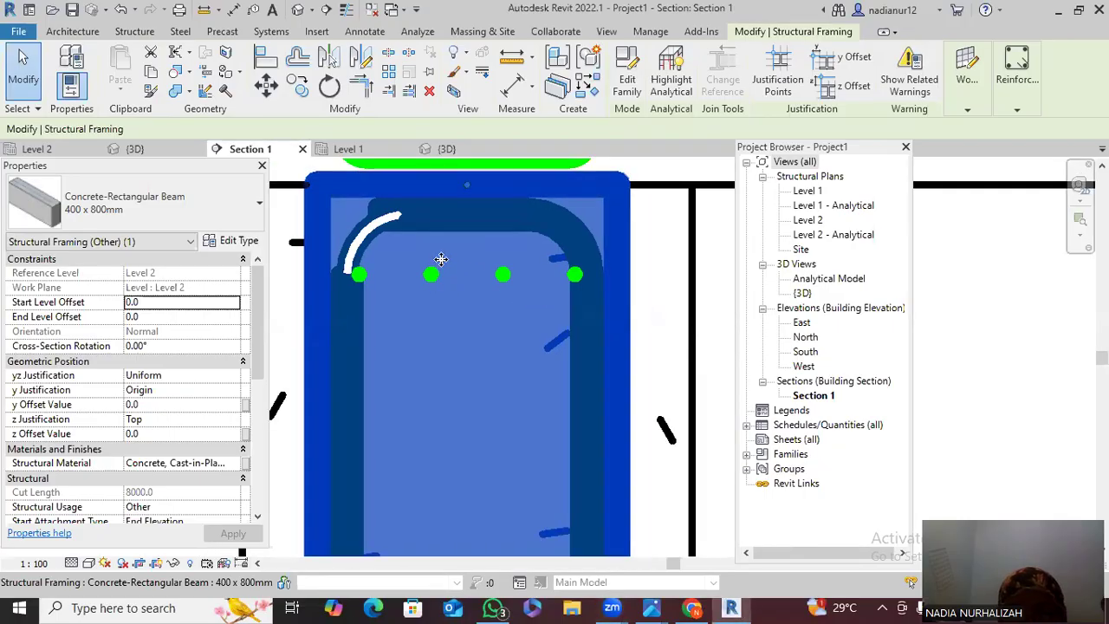
scroll(574, 294, "up", 1)
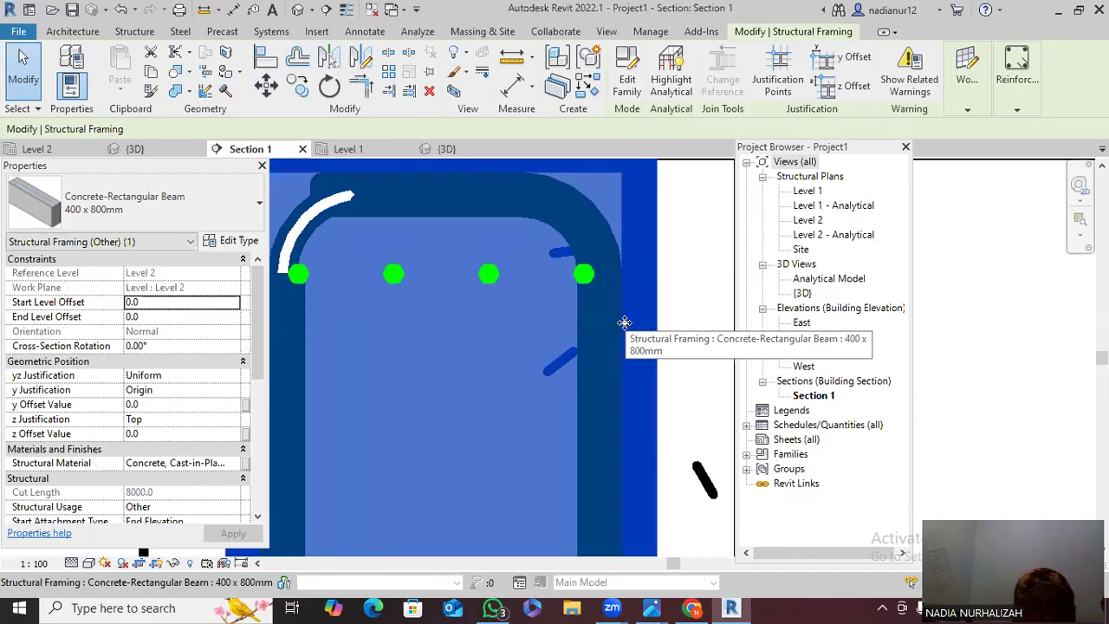
key("ctrl+z")
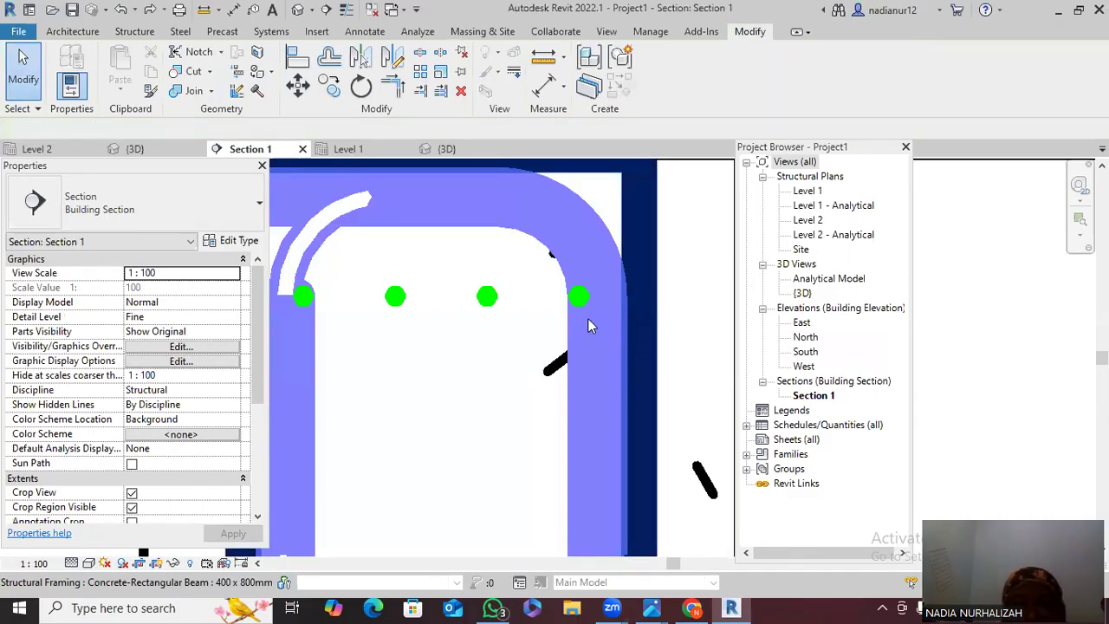
left_click(604, 210)
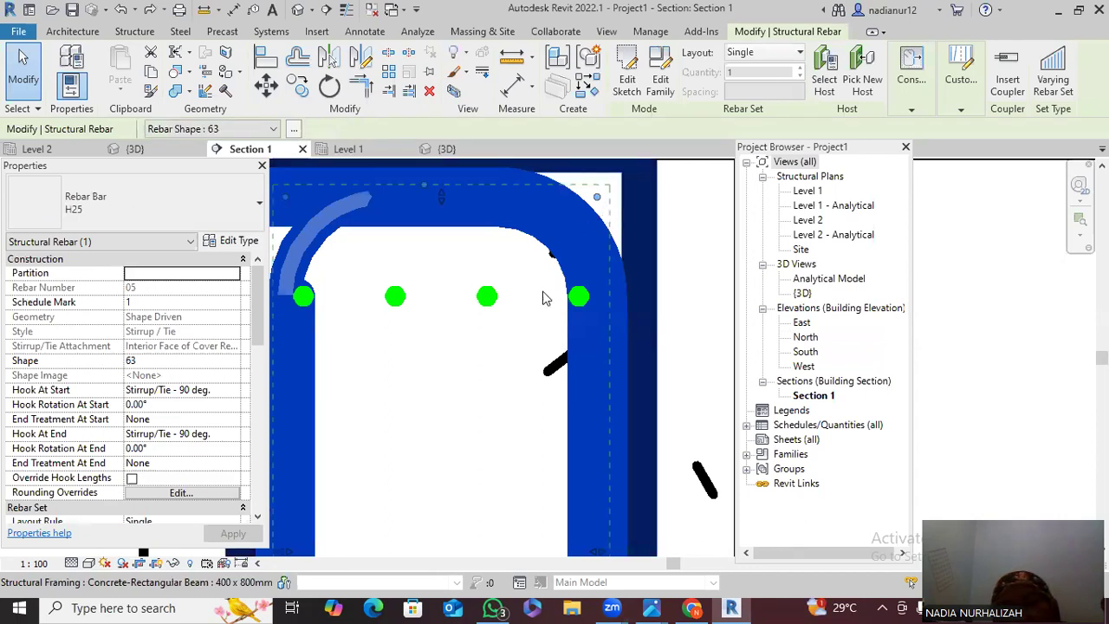
Place a single straight H12 bar of shape 00 perpendicular to cover, just inside the stirrup's right leg below the top bars
left_click(509, 370)
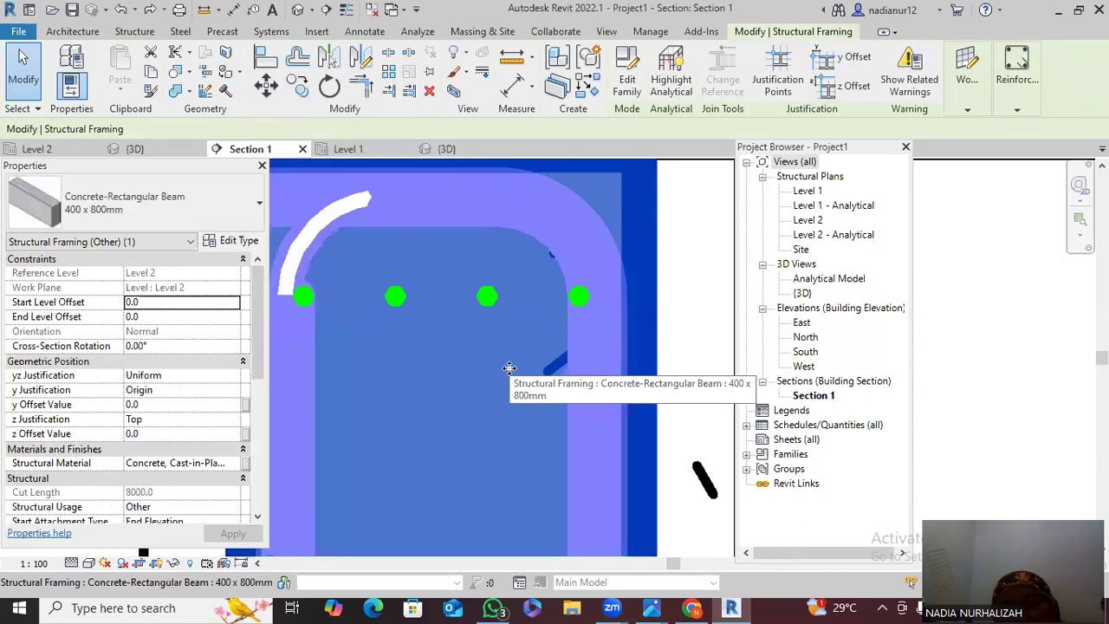
mouse_move(970, 91)
mouse_move(1021, 86)
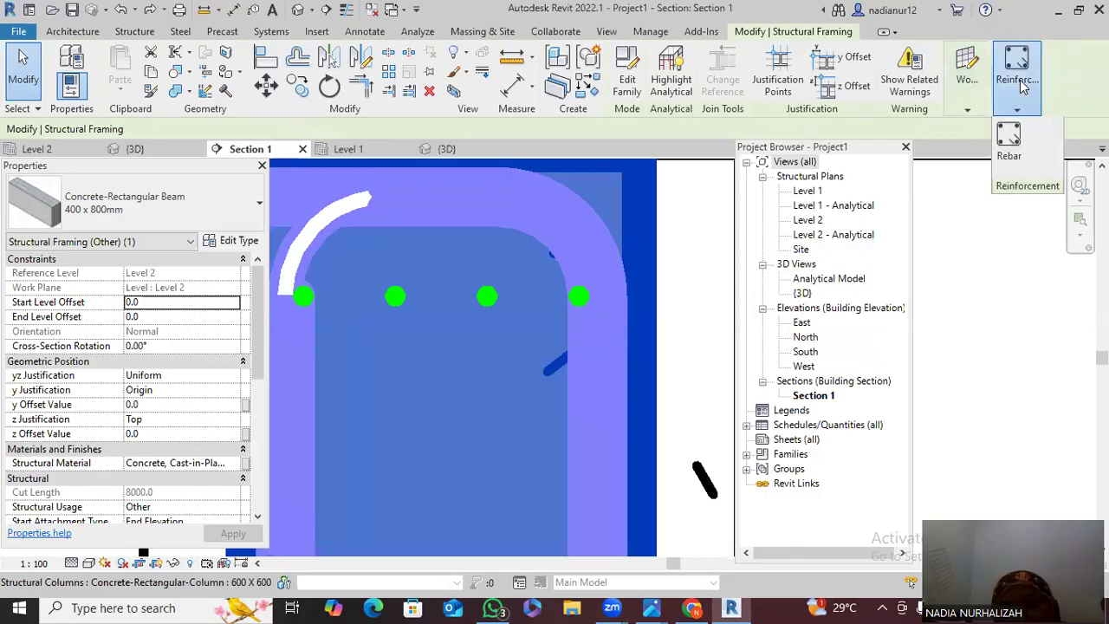
left_click(1004, 149)
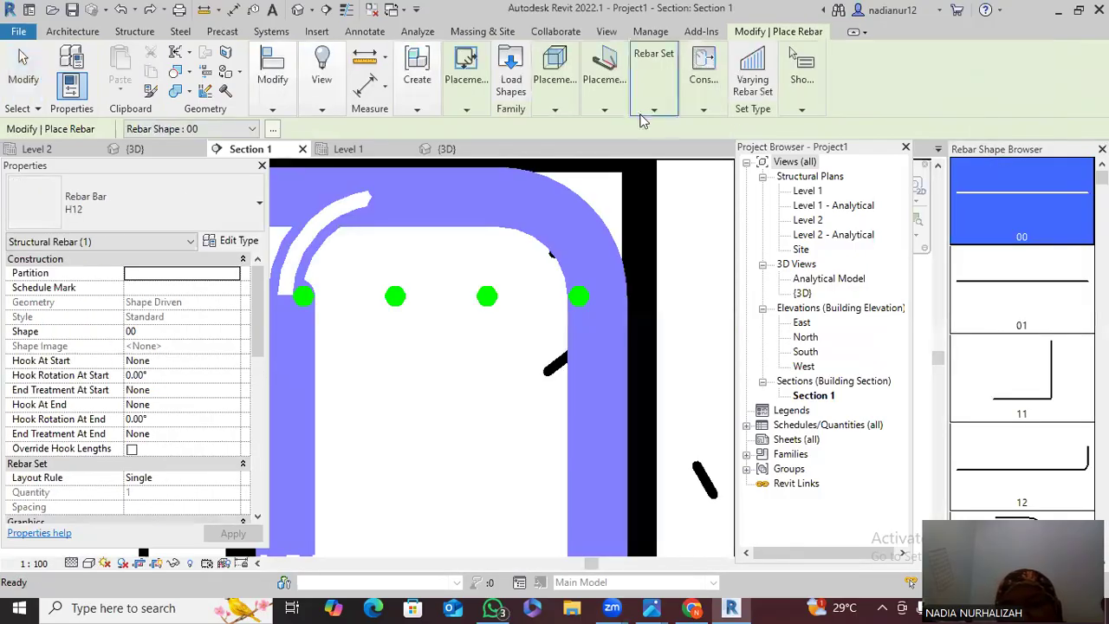
mouse_move(603, 98)
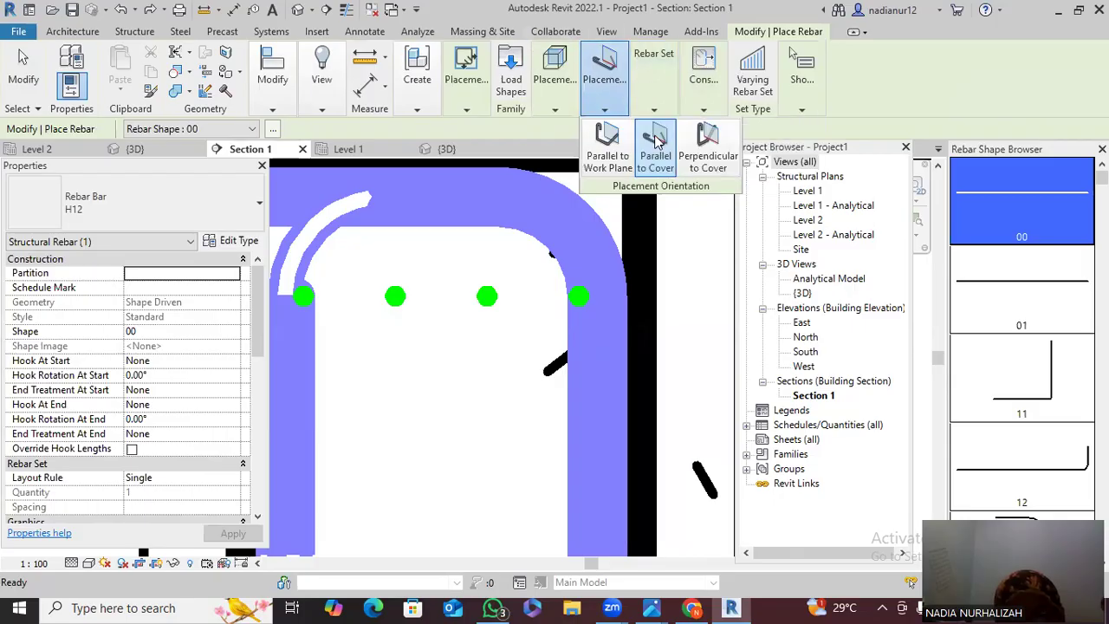
left_click(706, 143)
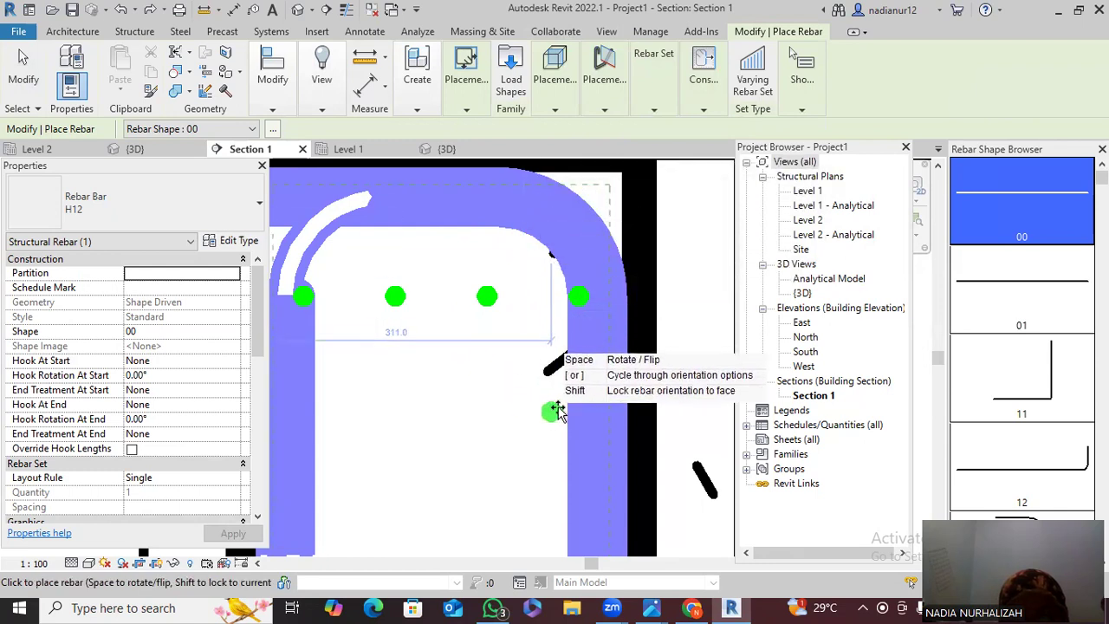
left_click(550, 395)
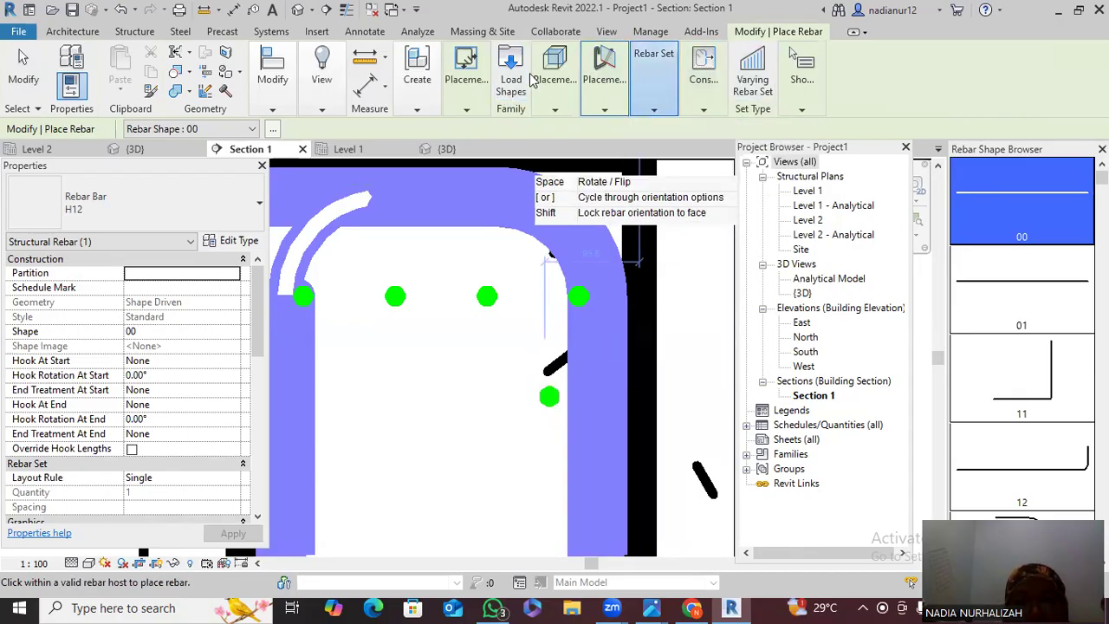
Place a vertical set of straight H12 bars along the stirrup's right leg with Fixed Number layout and a quantity of 3
left_click(553, 80)
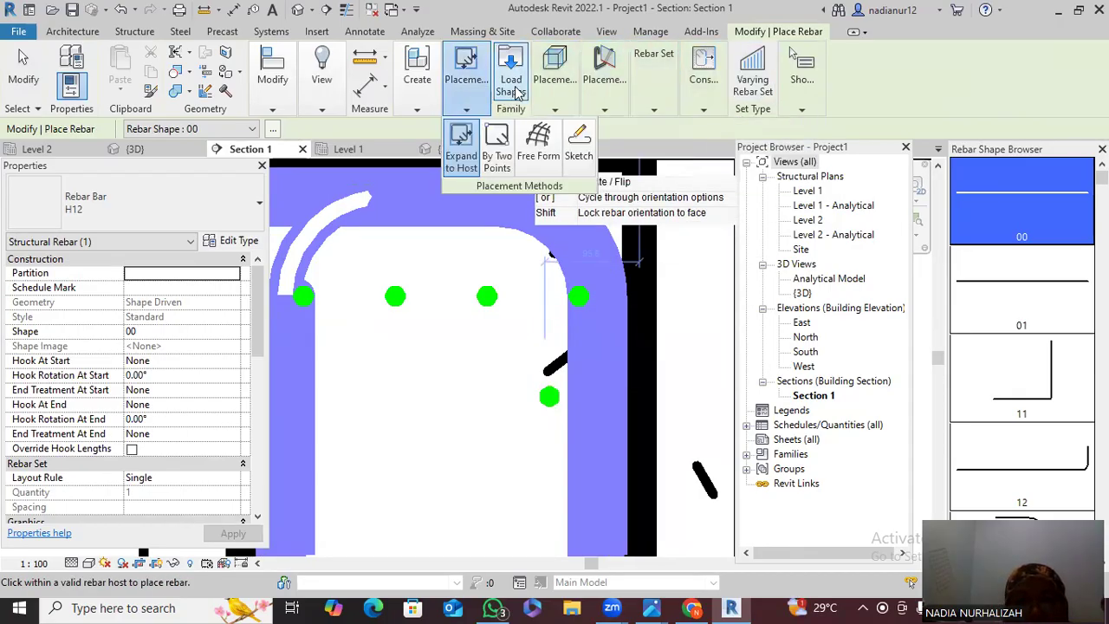
mouse_move(653, 81)
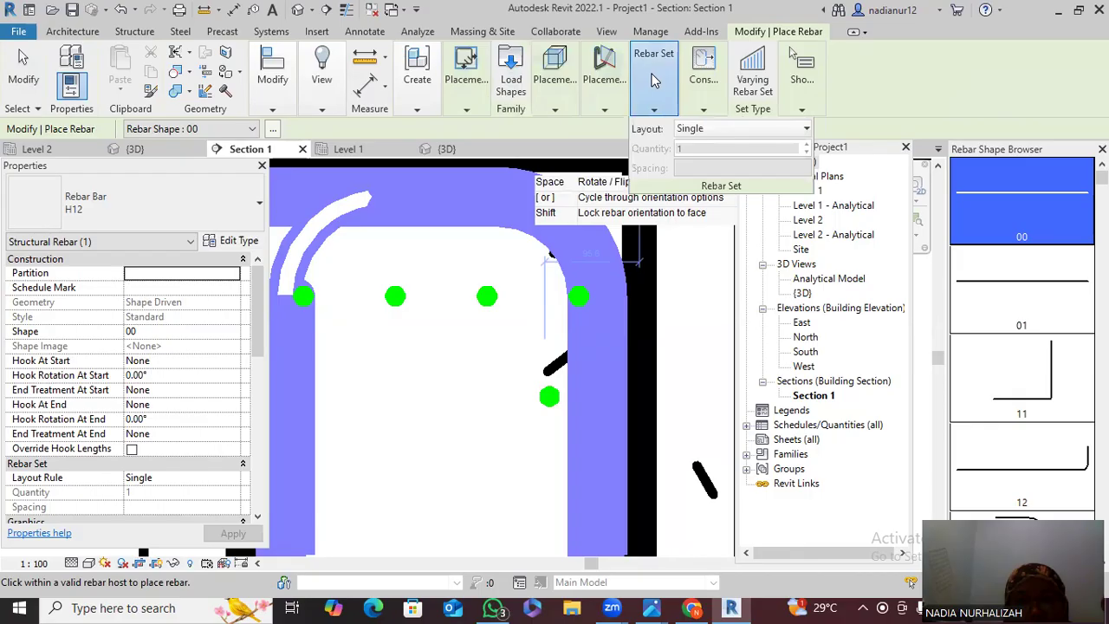
left_click(701, 128)
left_click(709, 164)
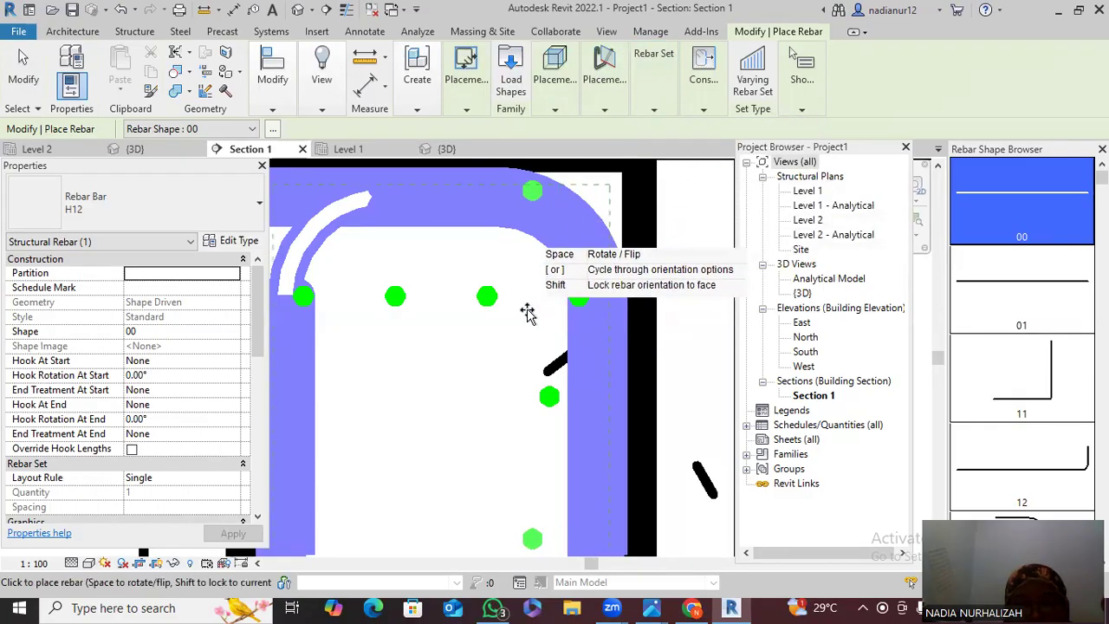
scroll(528, 311, "down", 1)
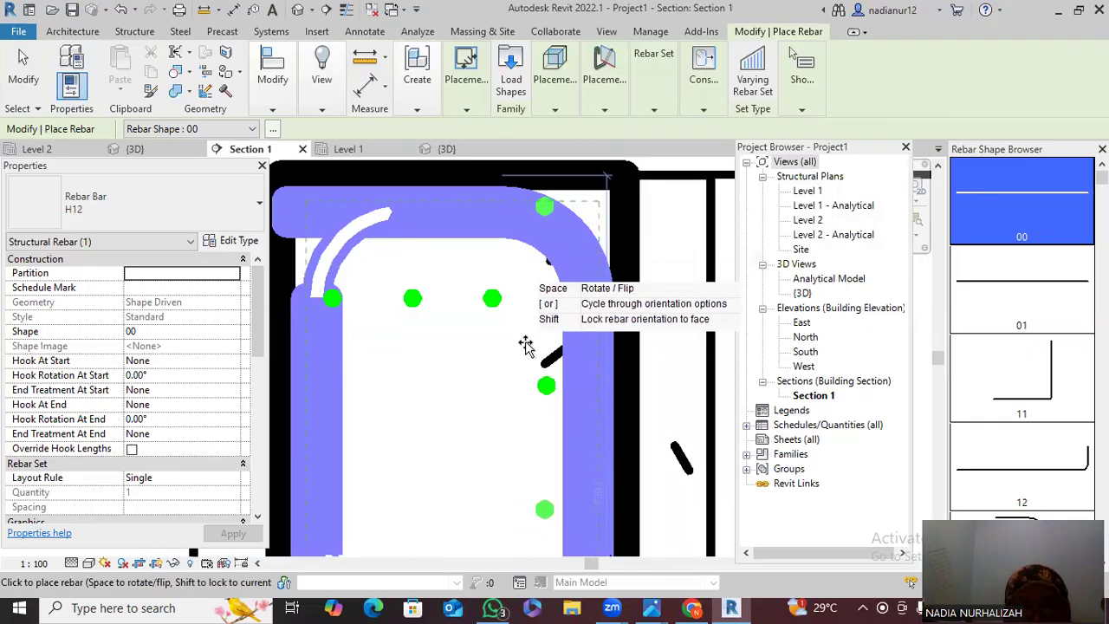
scroll(526, 342, "down", 2)
left_click(486, 285)
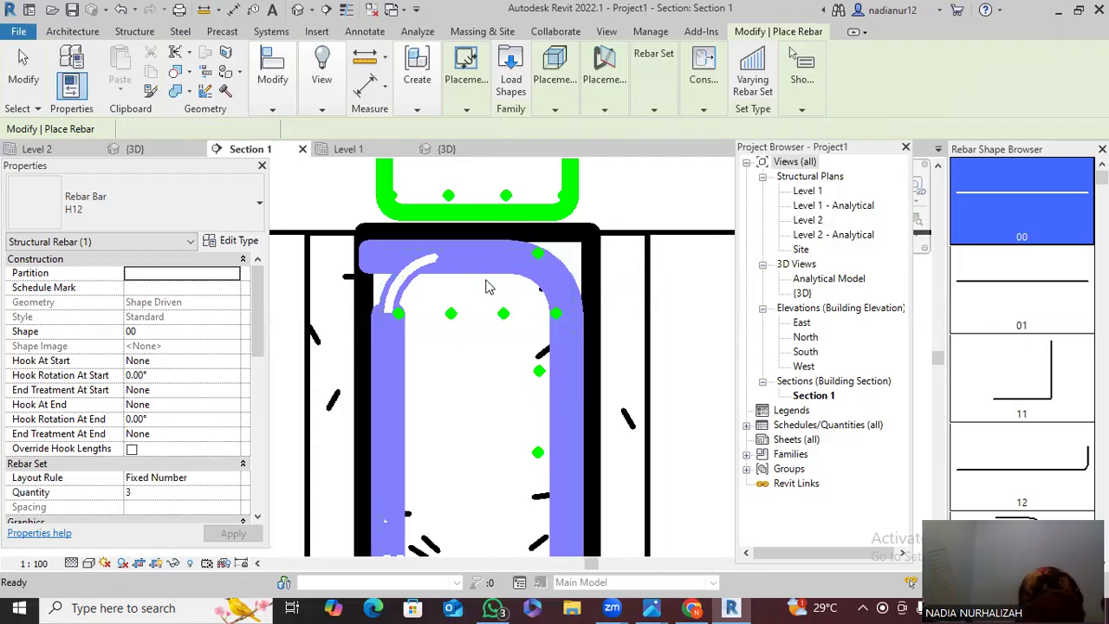
key("Escape")
key("Escape")
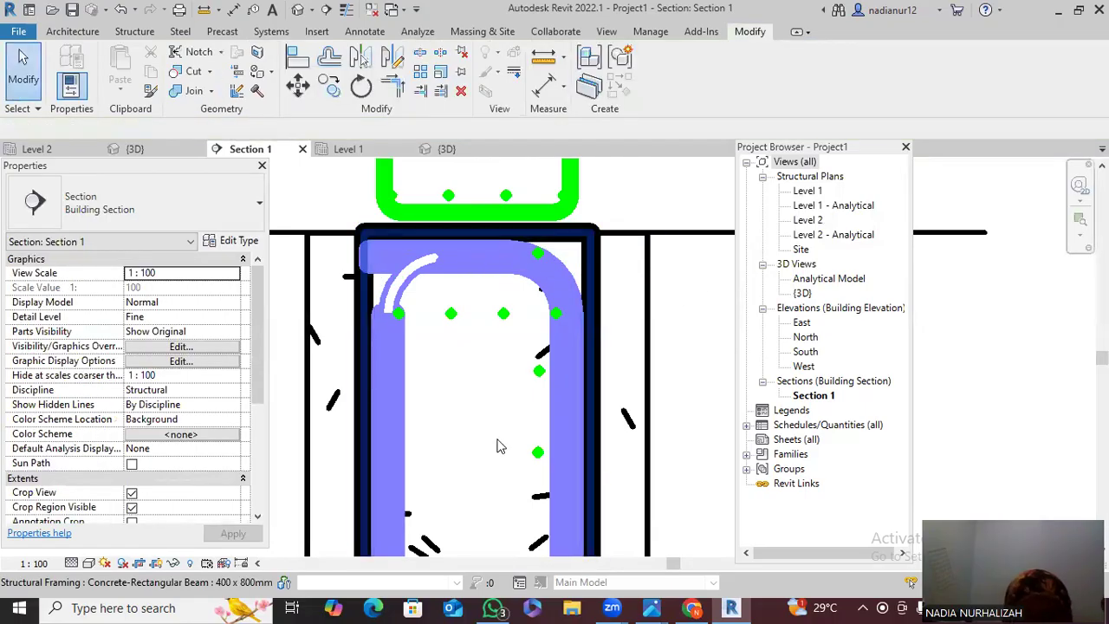
scroll(502, 290, "up", 1)
scroll(522, 324, "up", 1)
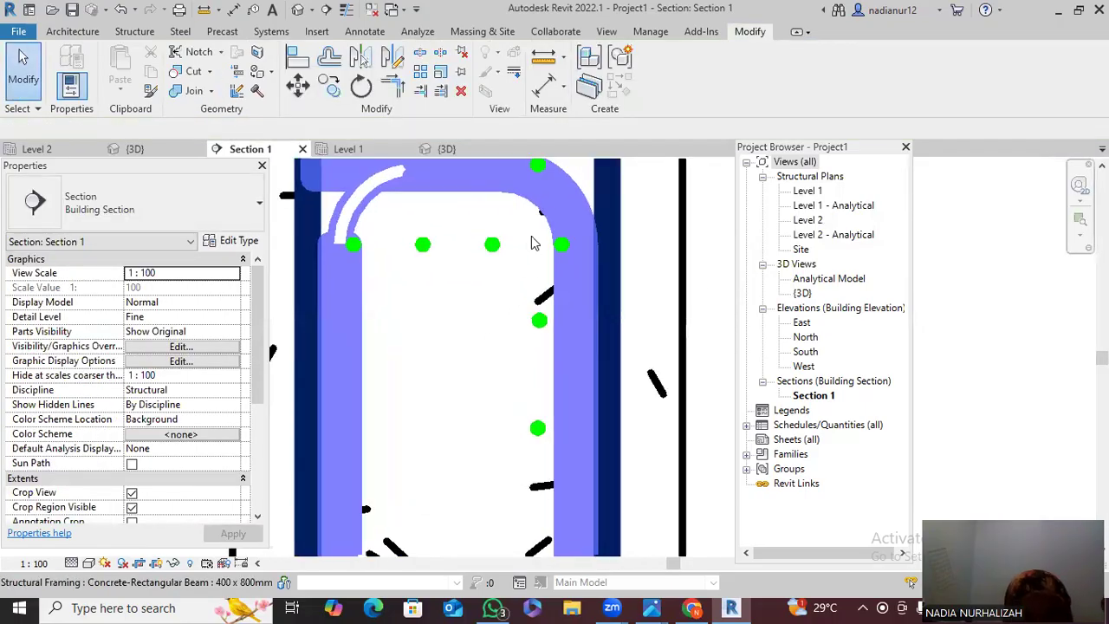
left_click(392, 58)
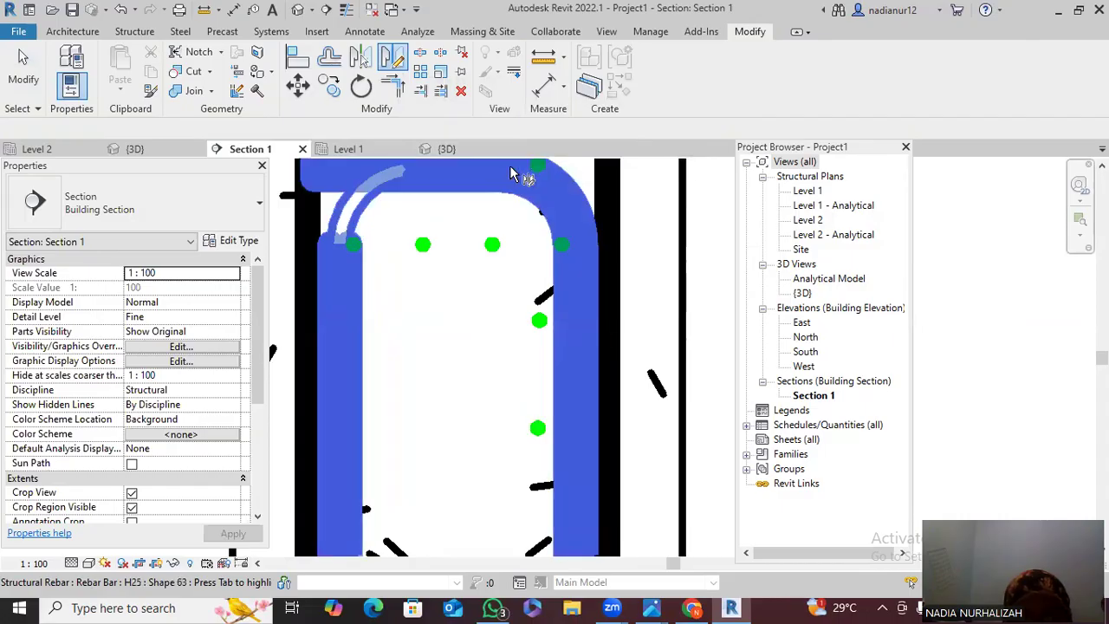
middle_click_drag(520, 247, 522, 252)
scroll(522, 252, "down", 1)
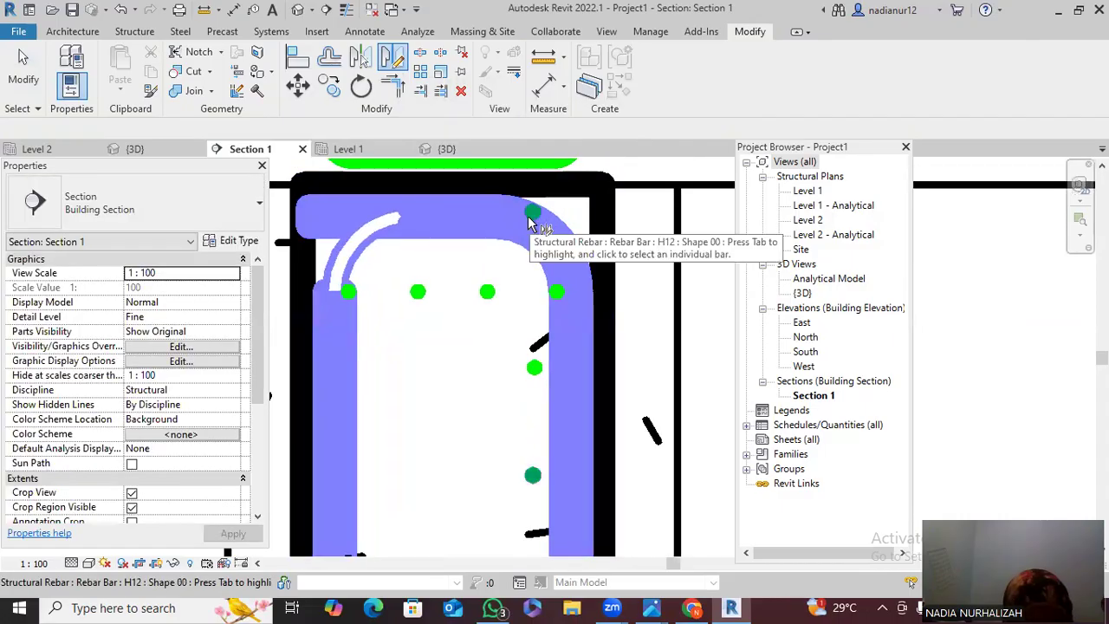
scroll(511, 275, "up", 2)
scroll(511, 276, "up", 1)
scroll(621, 394, "down", 3)
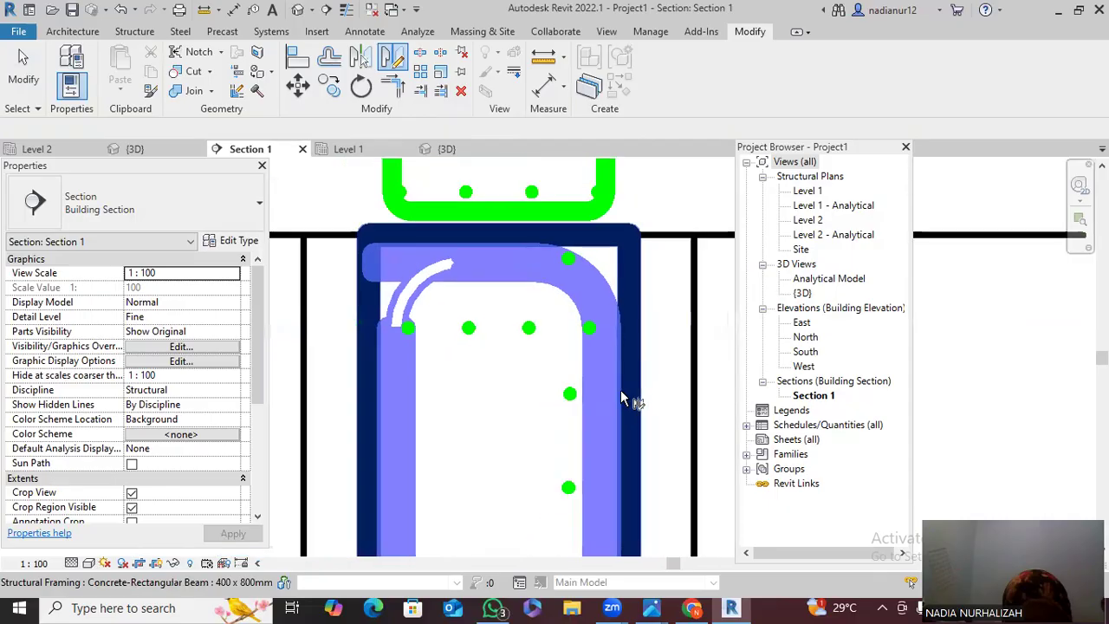
middle_click_drag(618, 492, 599, 378)
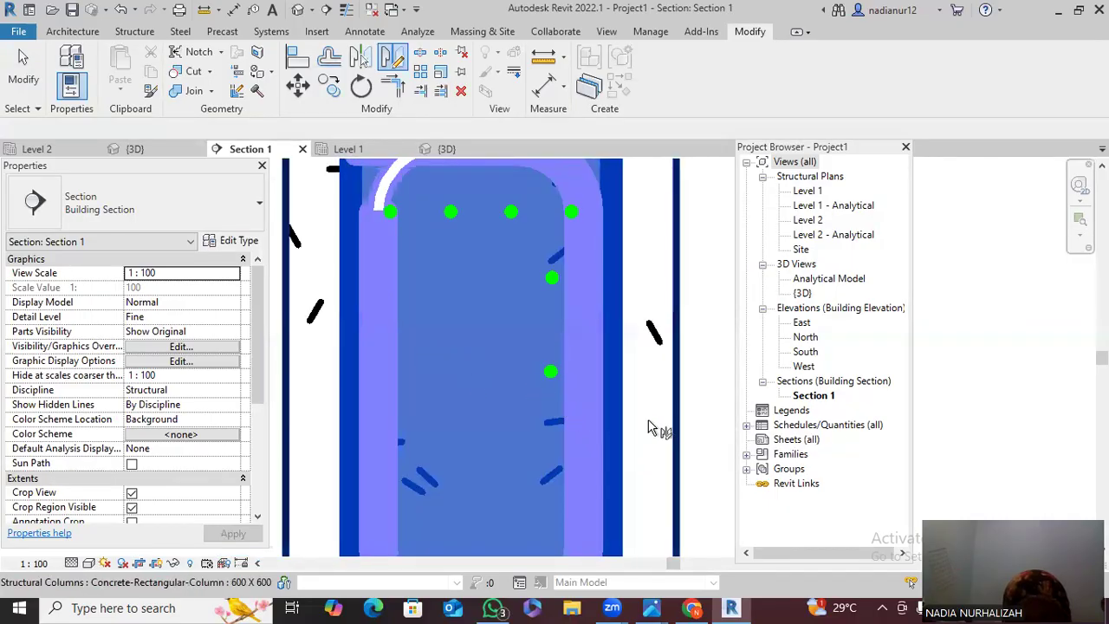
key("Escape")
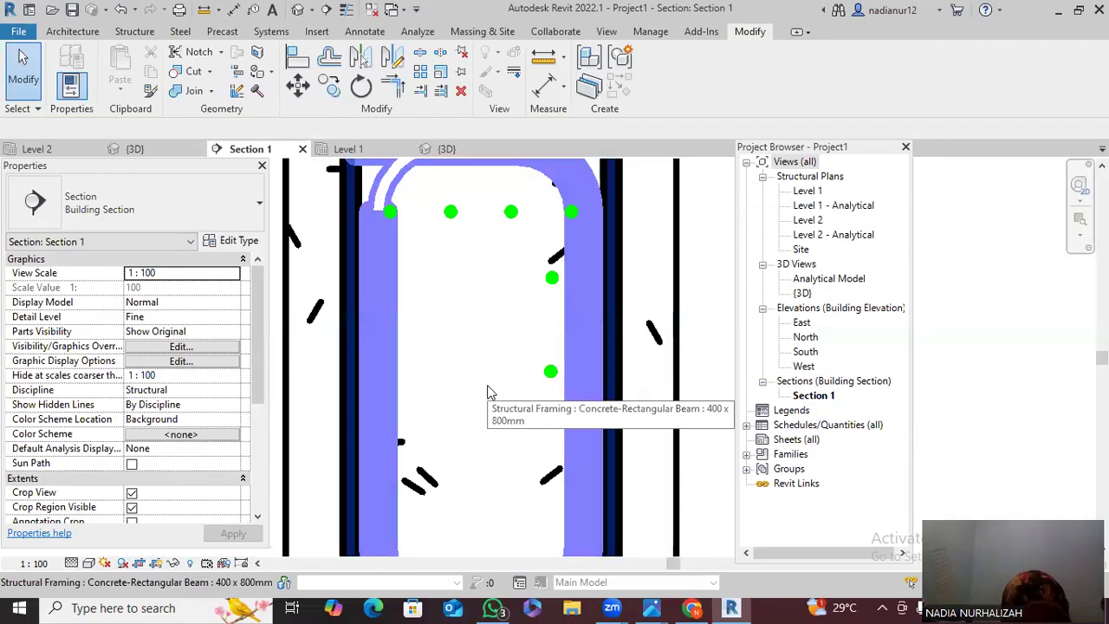
Set the Stirrup/Tie Bend Diameter of the stirrup's H25 bar type to 30 mm
left_click(385, 425)
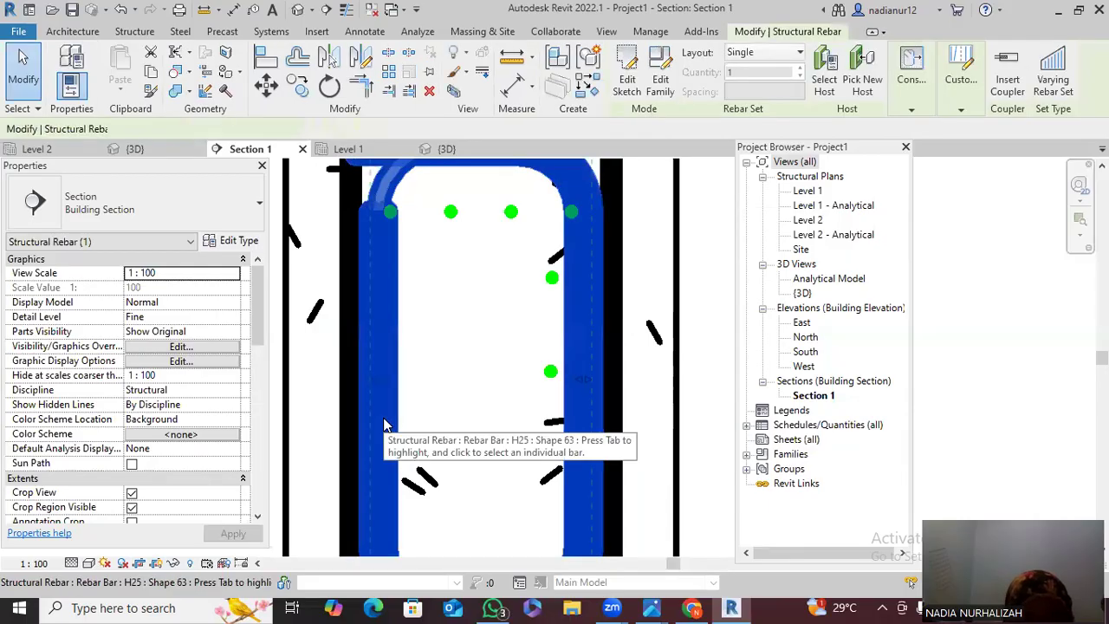
left_click(232, 242)
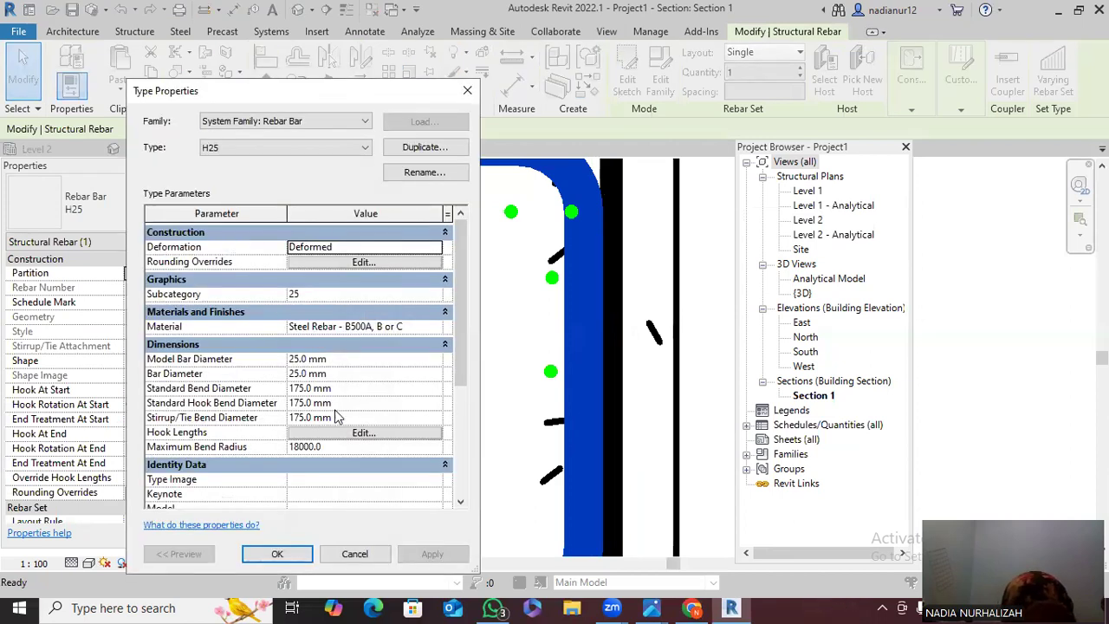
left_click(301, 418)
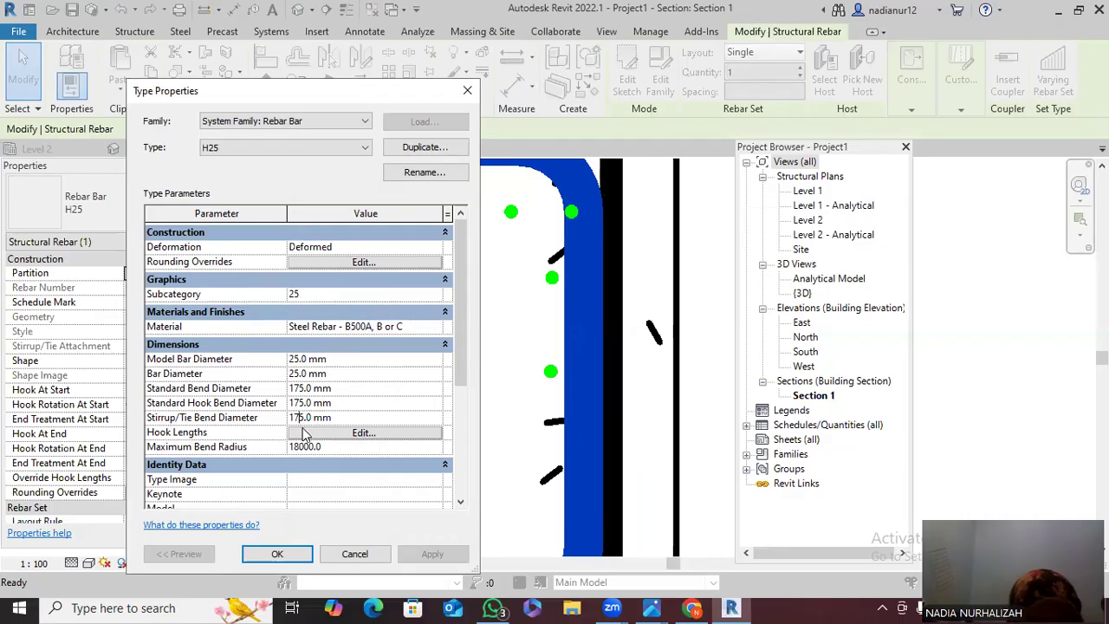
left_click_drag(302, 417, 286, 424)
type("5")
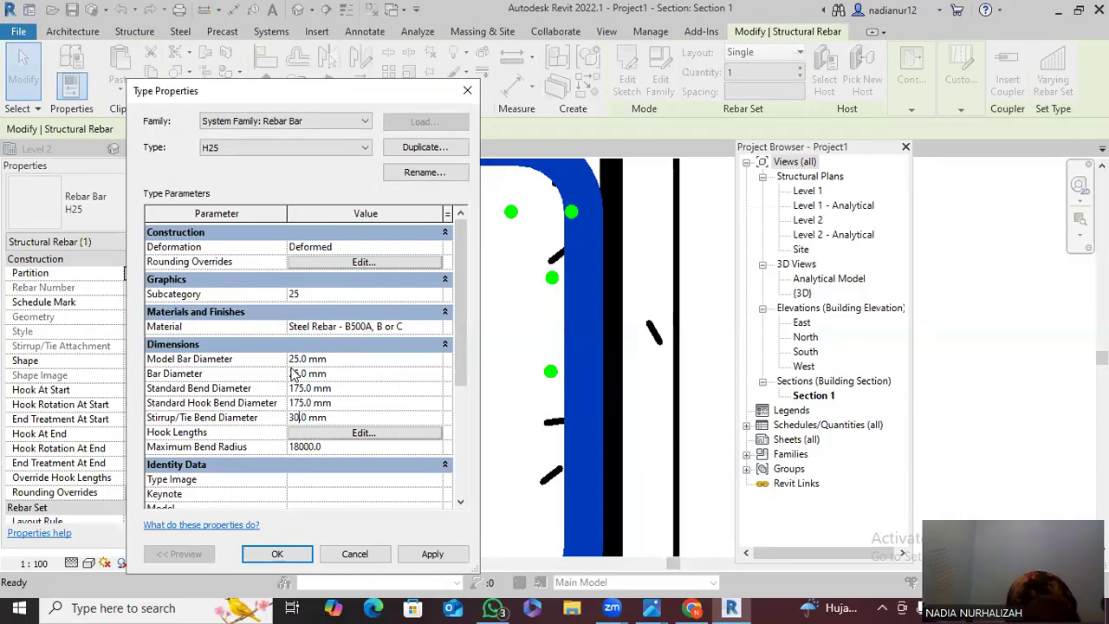
Turn off automatic calculation of the H25 hook lengths for every hook type except Standard - 180 deg
left_click(347, 433)
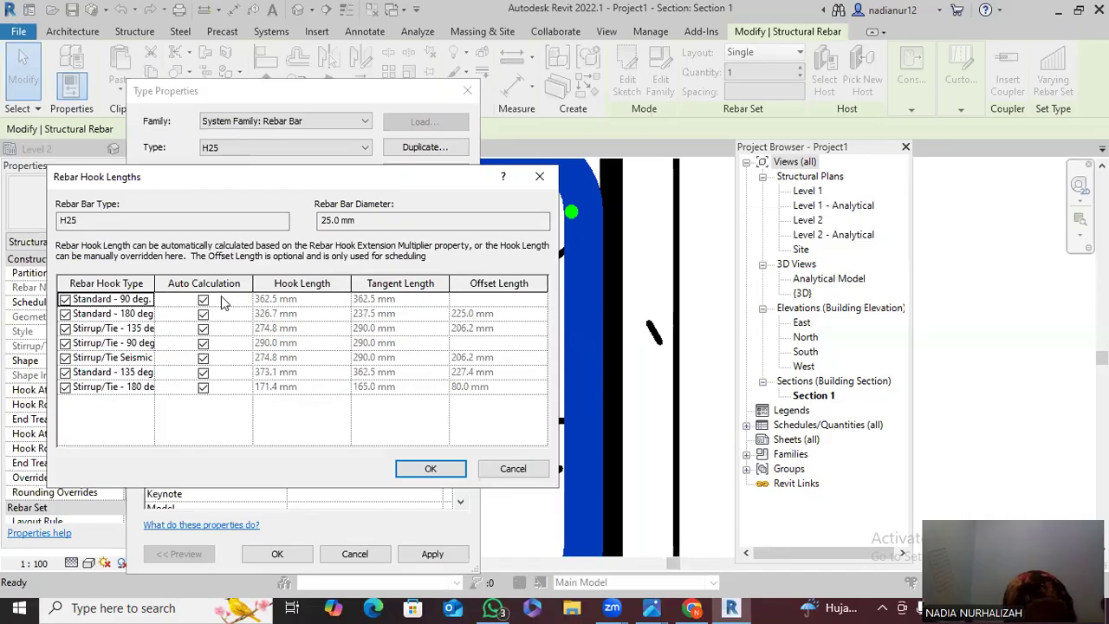
left_click(203, 301)
left_click(203, 328)
left_click(202, 343)
left_click(202, 357)
left_click(203, 372)
left_click(202, 386)
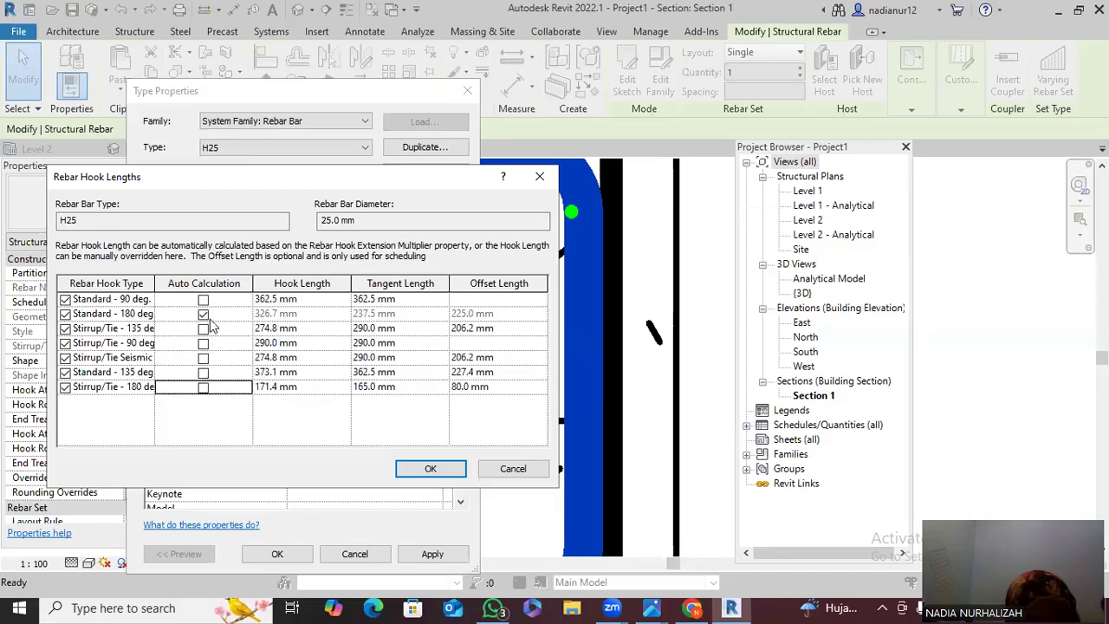
left_click(201, 314)
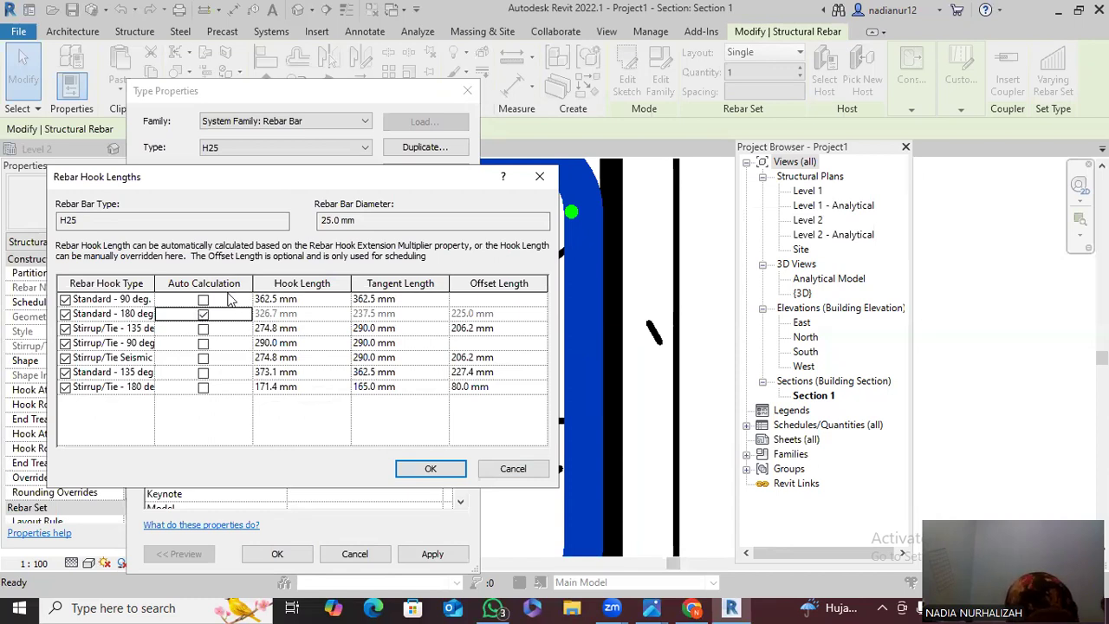
Try to set the H25 Standard - 90 deg. hook length to 80 mm
left_click(275, 299)
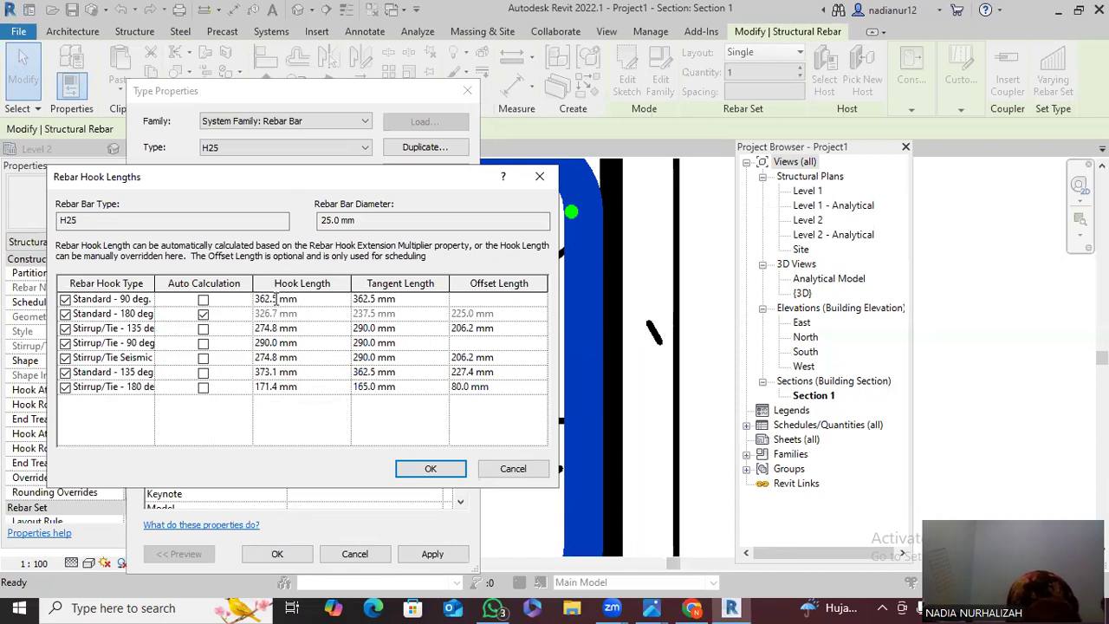
left_click_drag(275, 299, 251, 299)
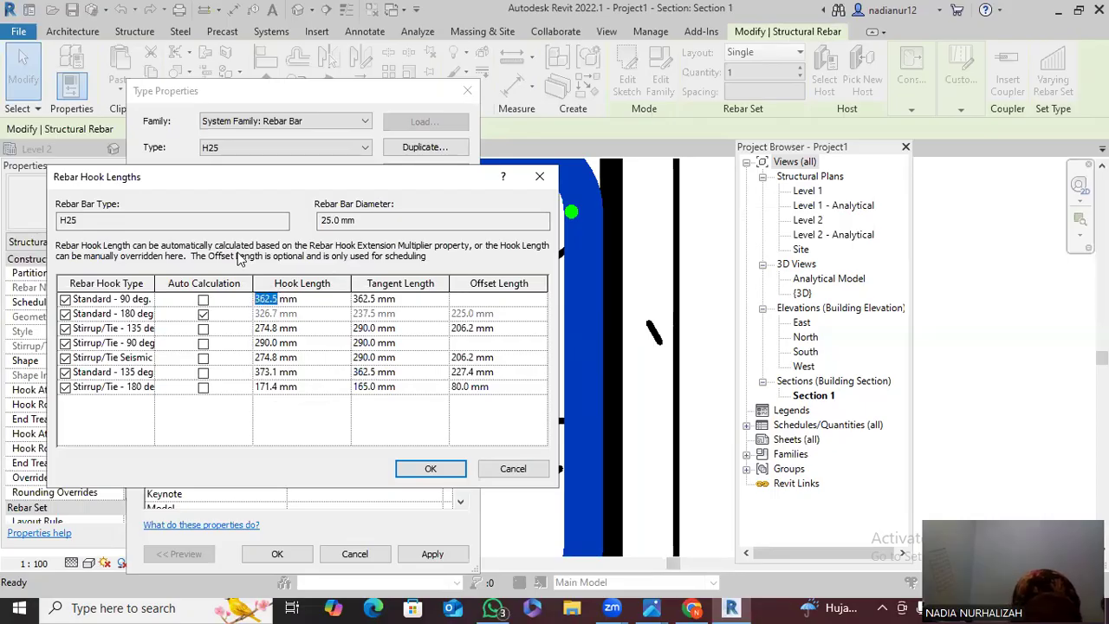
type("80")
key("Return")
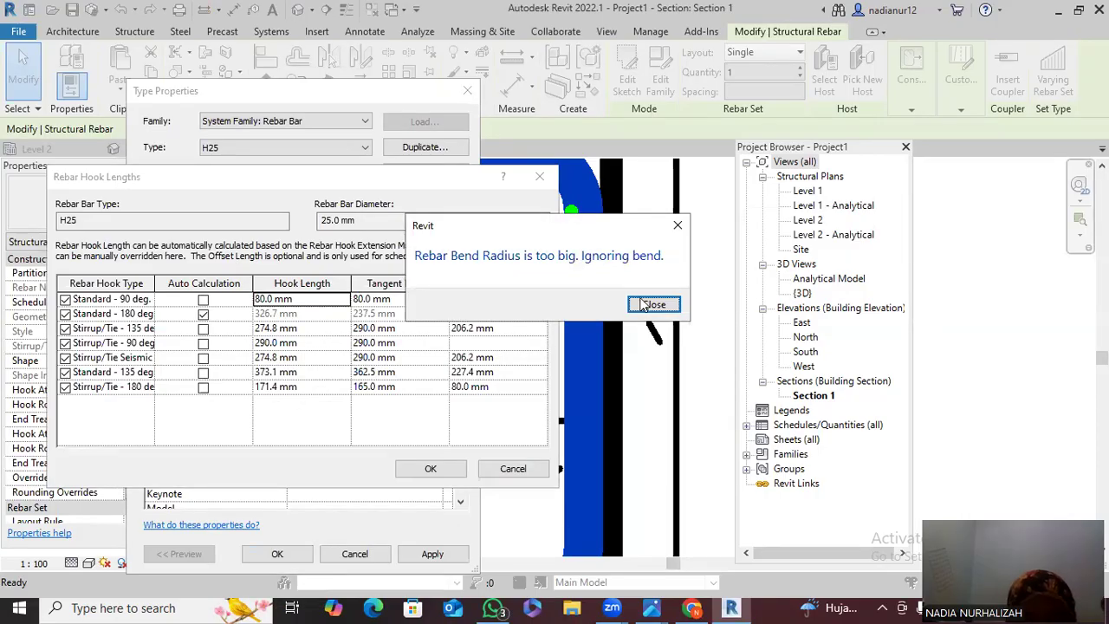
left_click(678, 227)
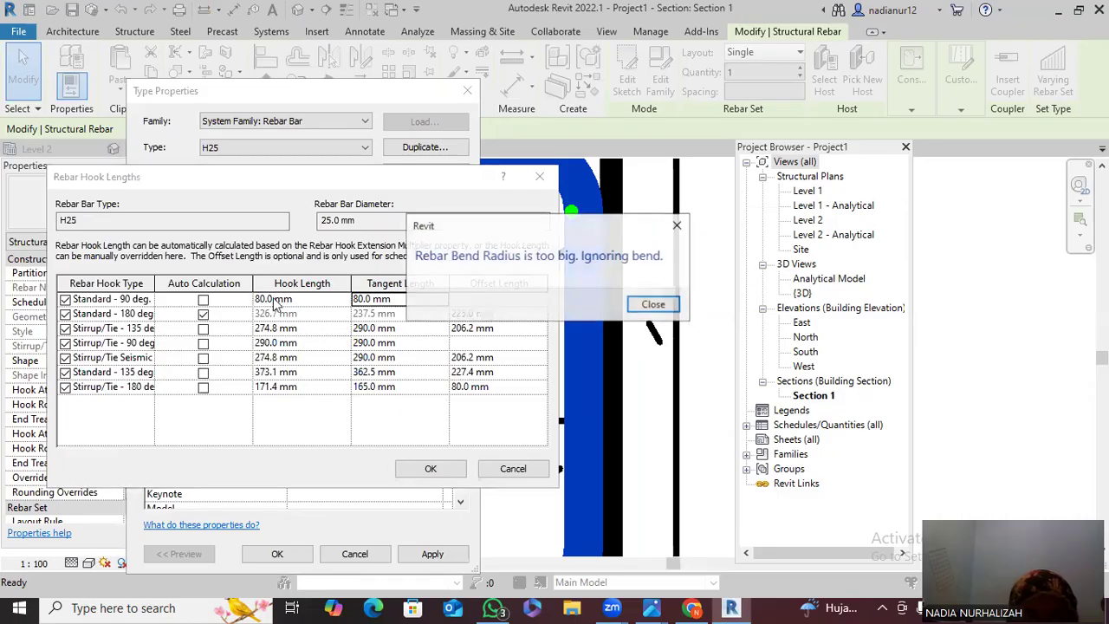
left_click(666, 305)
Try to set the H25 Standard - 90 deg. hook length to 50 mm
left_click(275, 298)
left_click_drag(274, 298, 261, 299)
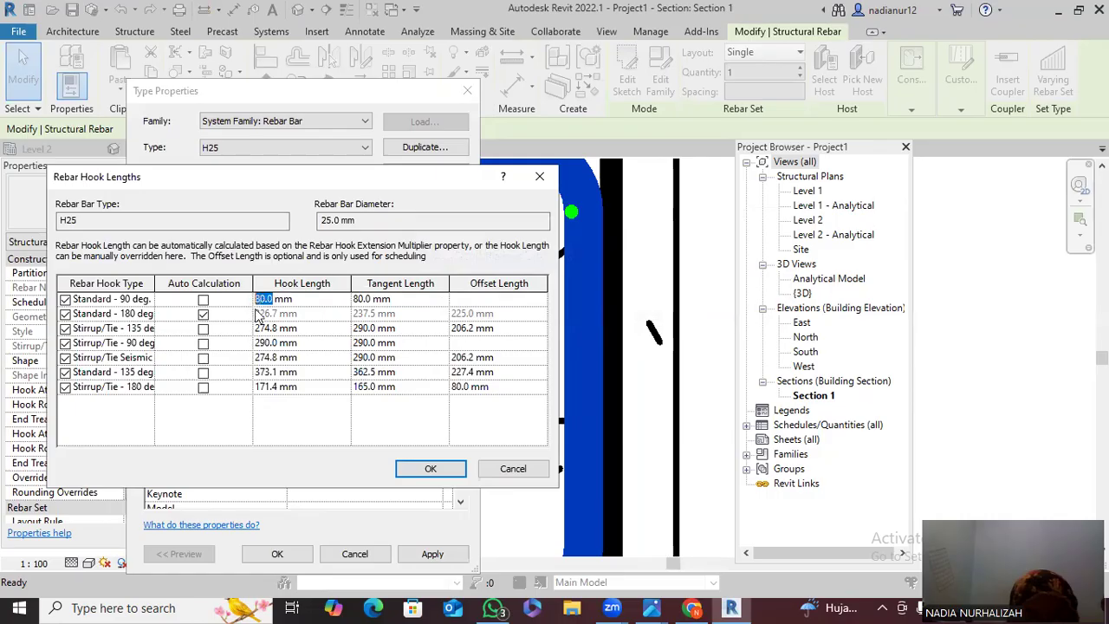
type("50")
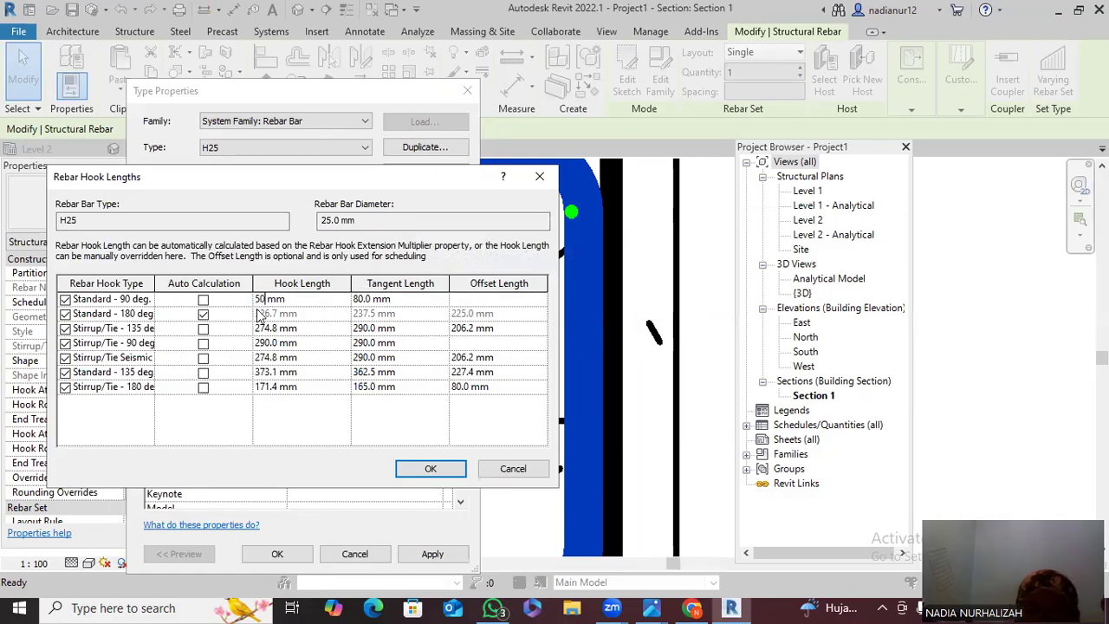
key("Return")
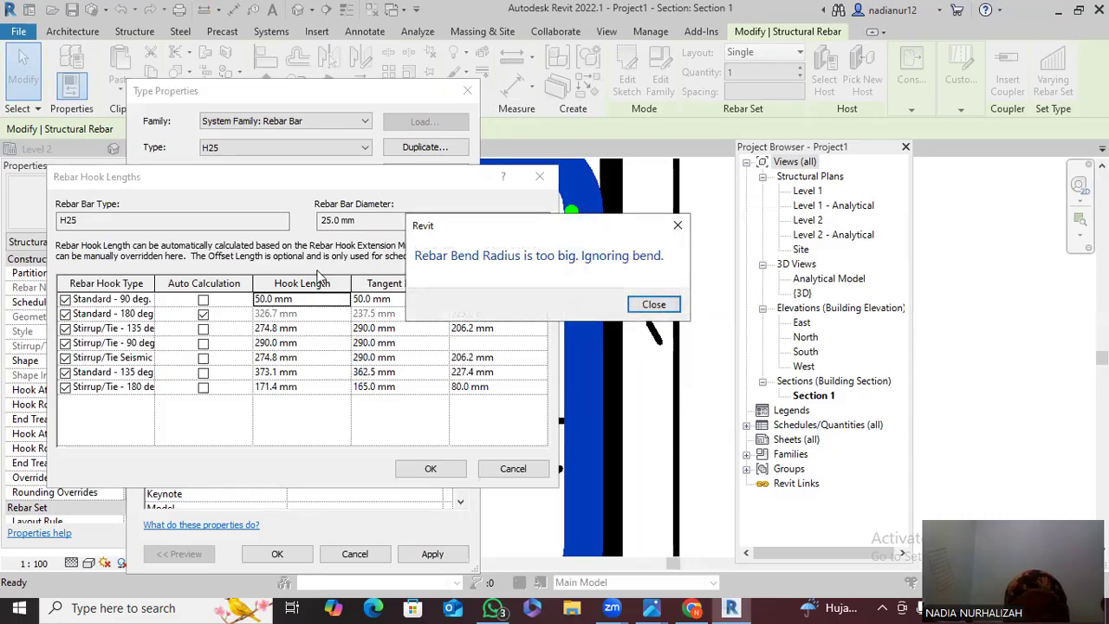
left_click(651, 304)
left_click(262, 304)
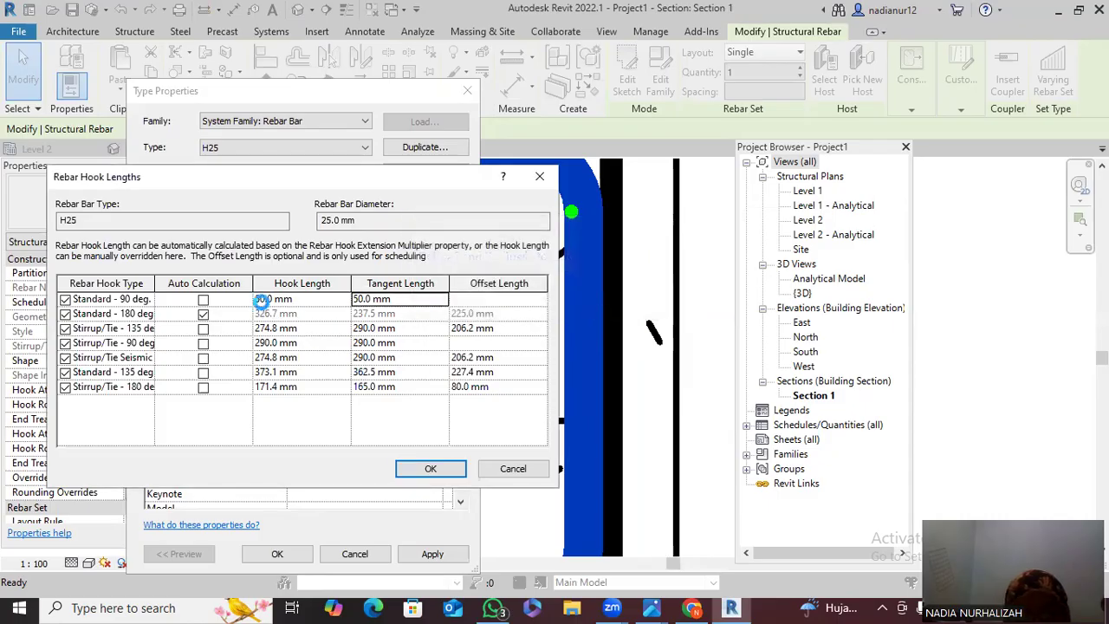
Try a 20 mm hook length for the H25 Standard - 90 deg. hook and discard all hook length changes
left_click(677, 225)
left_click(272, 299)
left_click_drag(273, 299, 255, 303)
type("5")
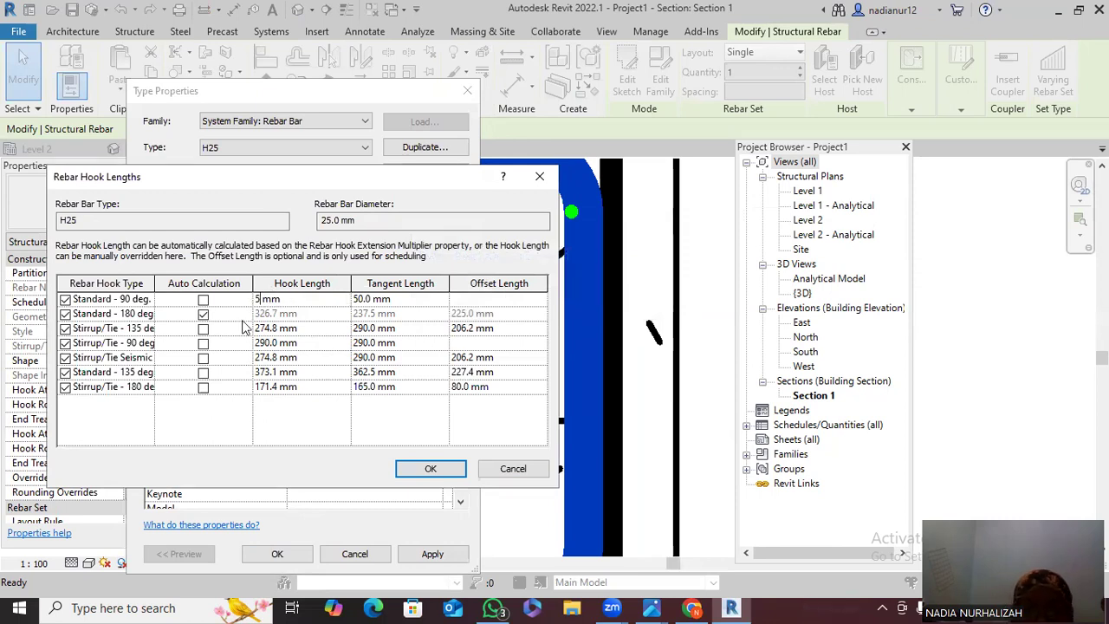
type("20")
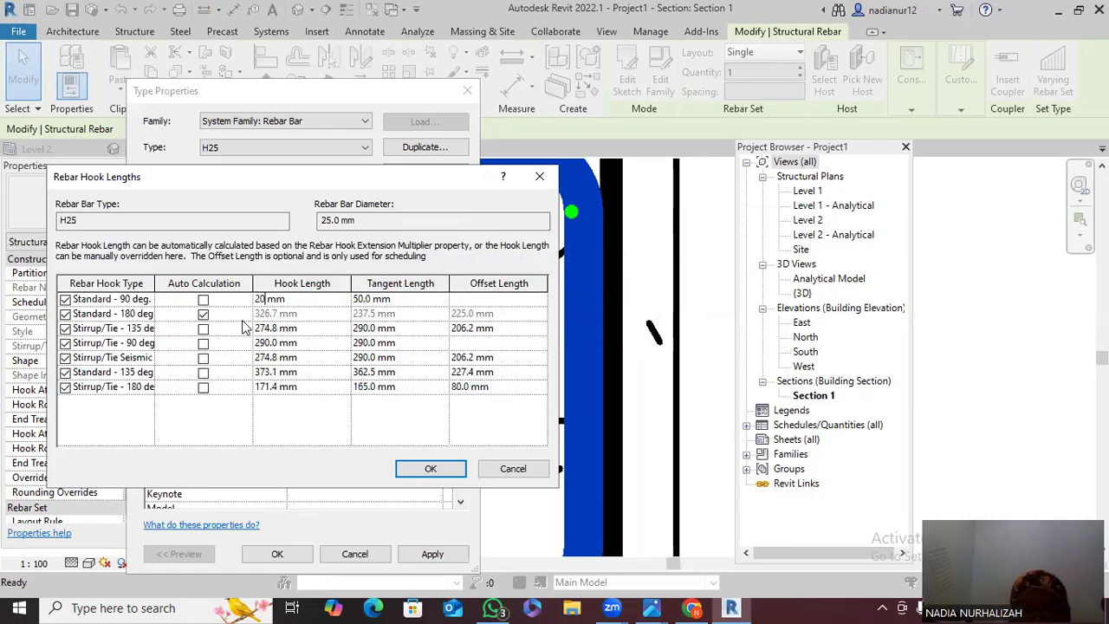
key("Return")
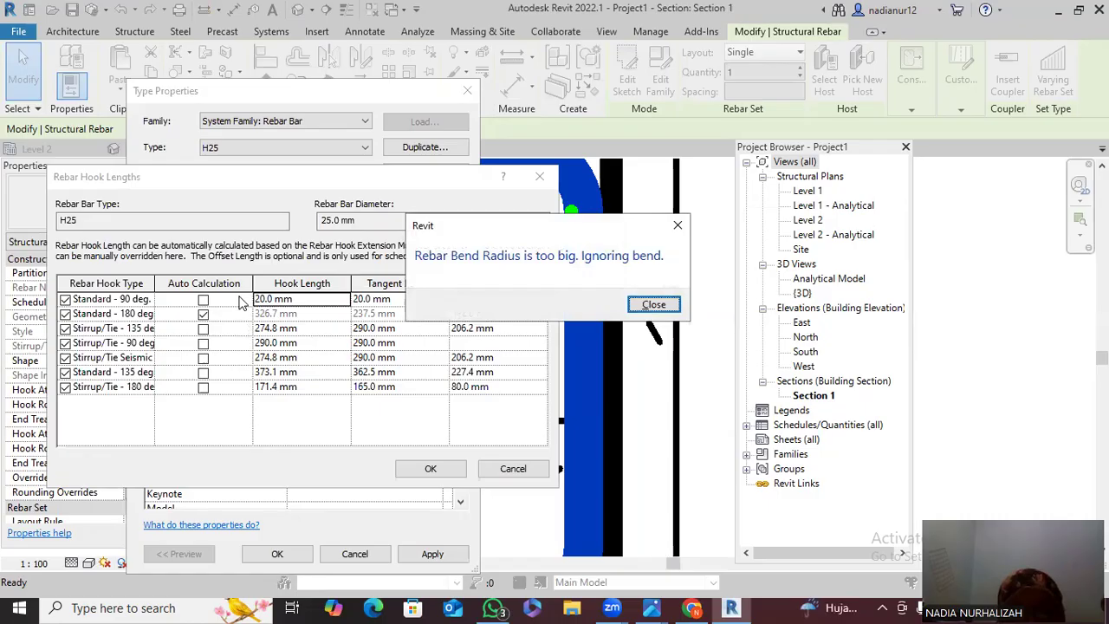
left_click(648, 306)
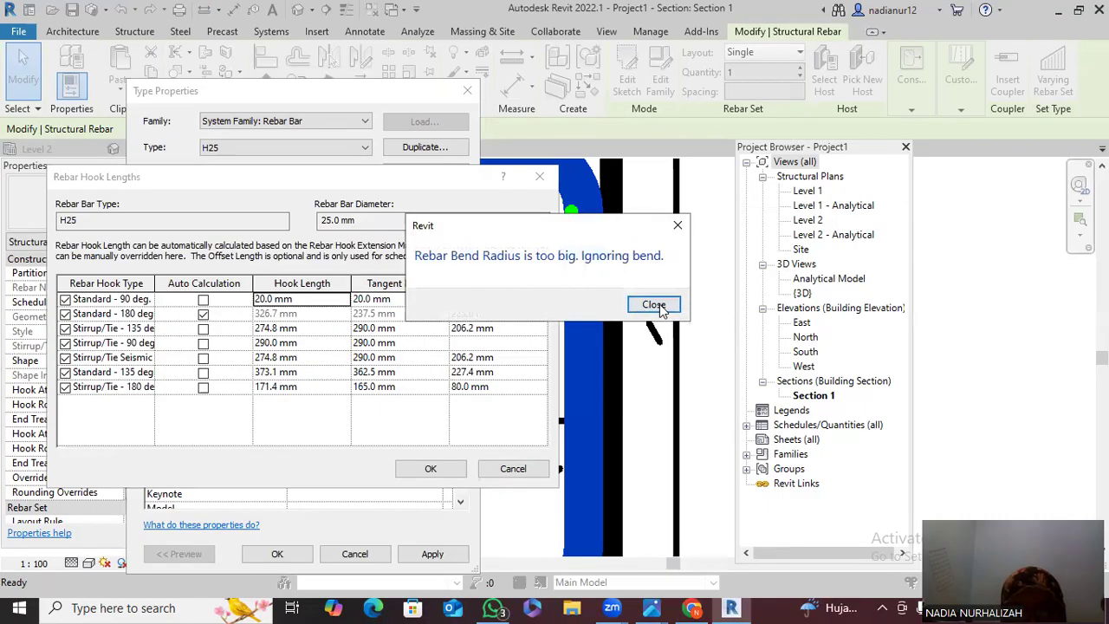
left_click(650, 306)
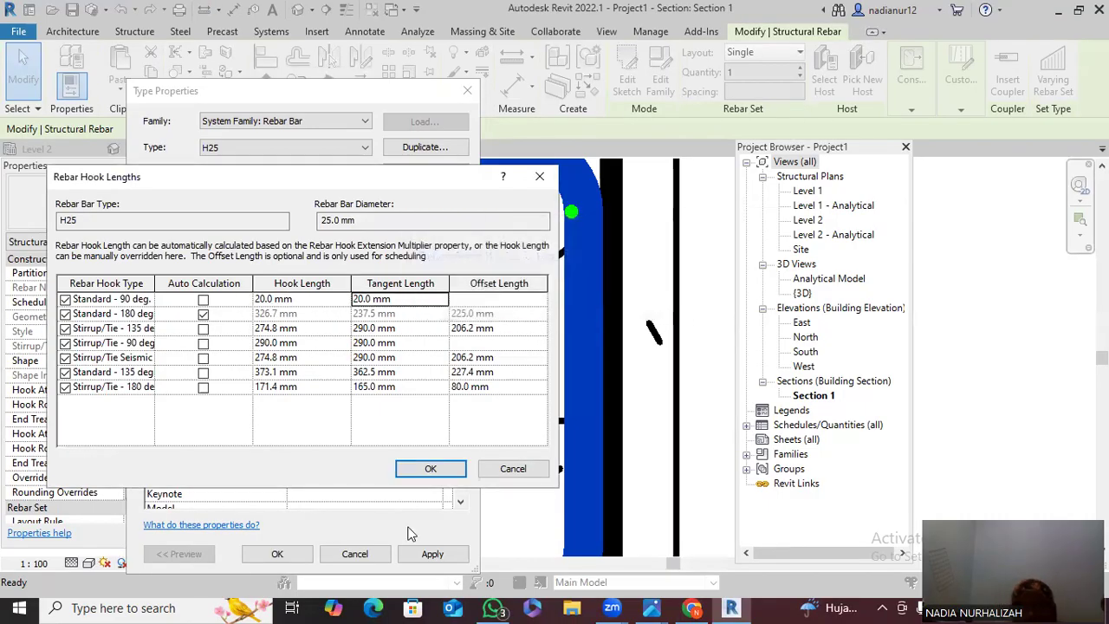
left_click(437, 472)
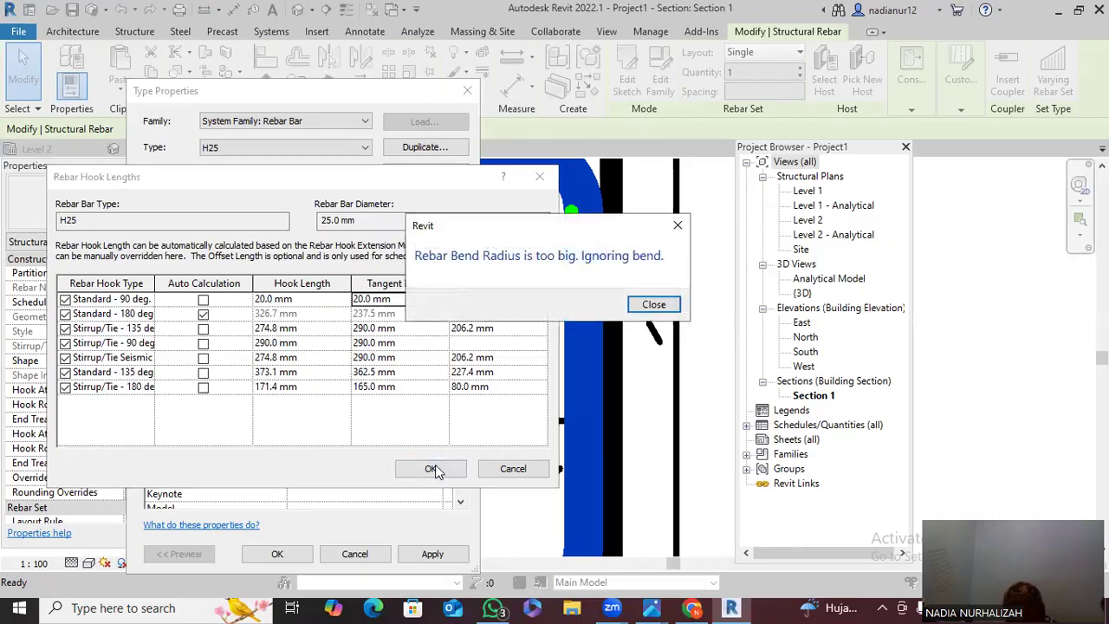
left_click(654, 303)
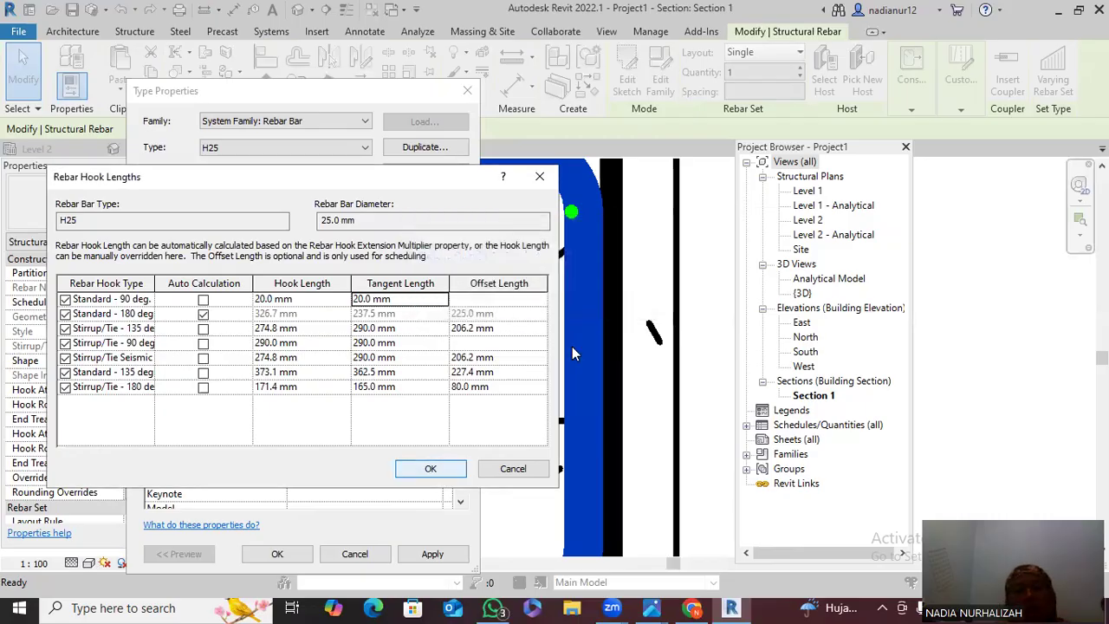
left_click(512, 469)
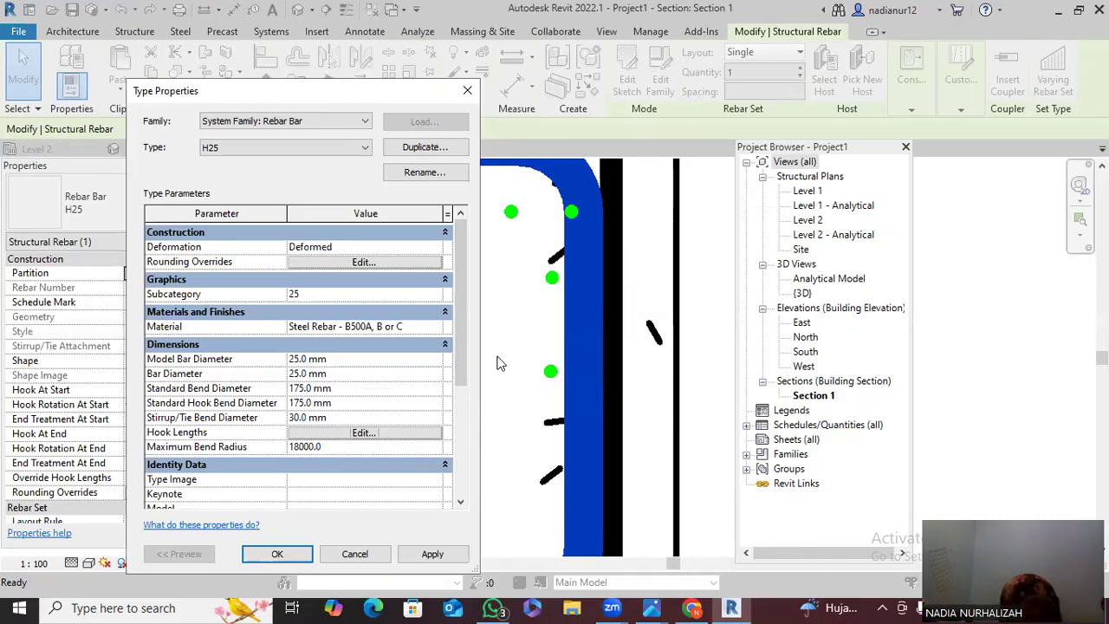
Apply the edited H25 bar type properties and inspect the stirrup in the 3D view
left_click(439, 553)
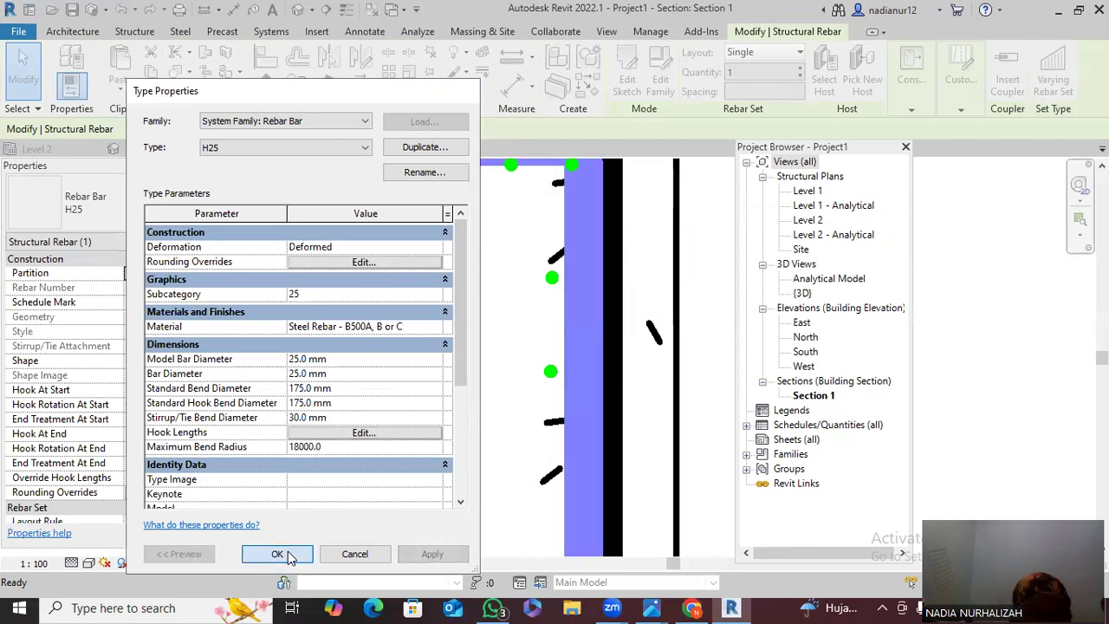
left_click(277, 553)
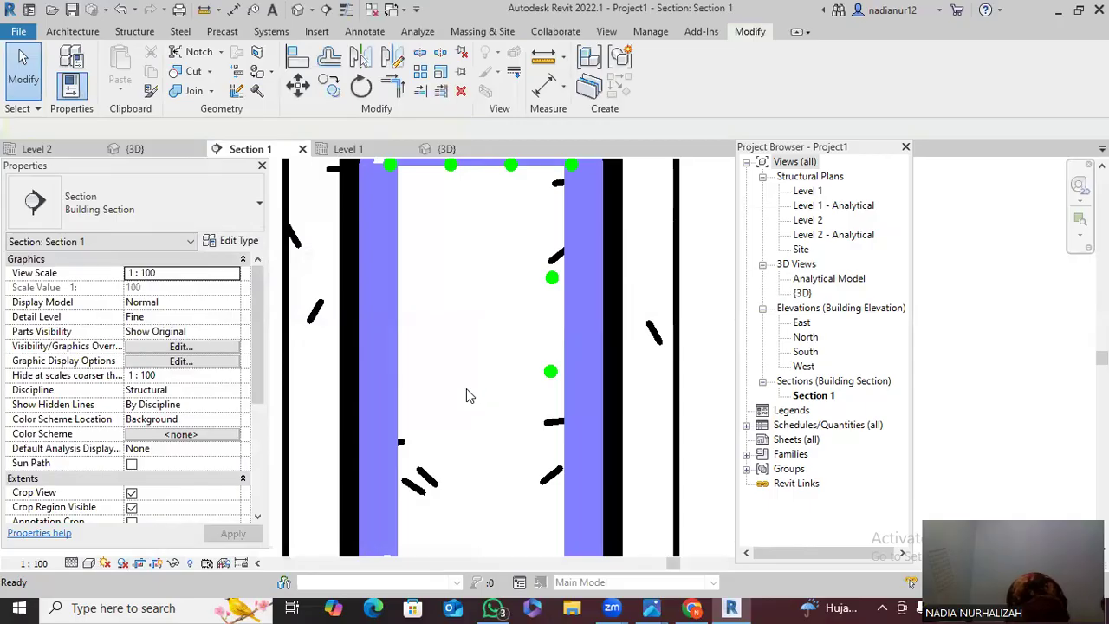
left_click(148, 149)
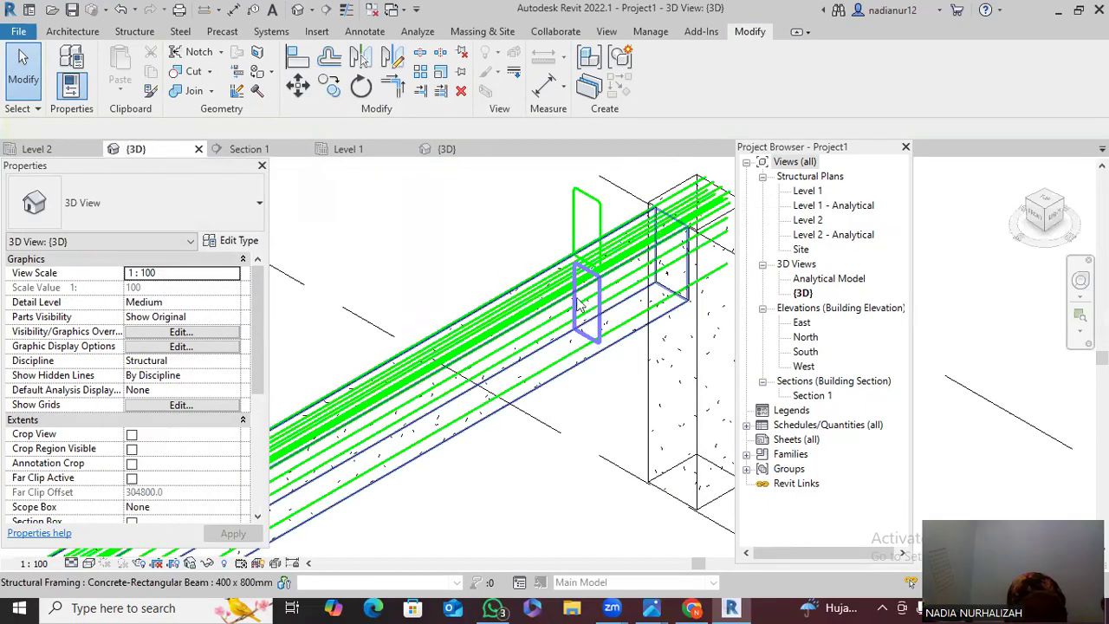
scroll(533, 301, "up", 3)
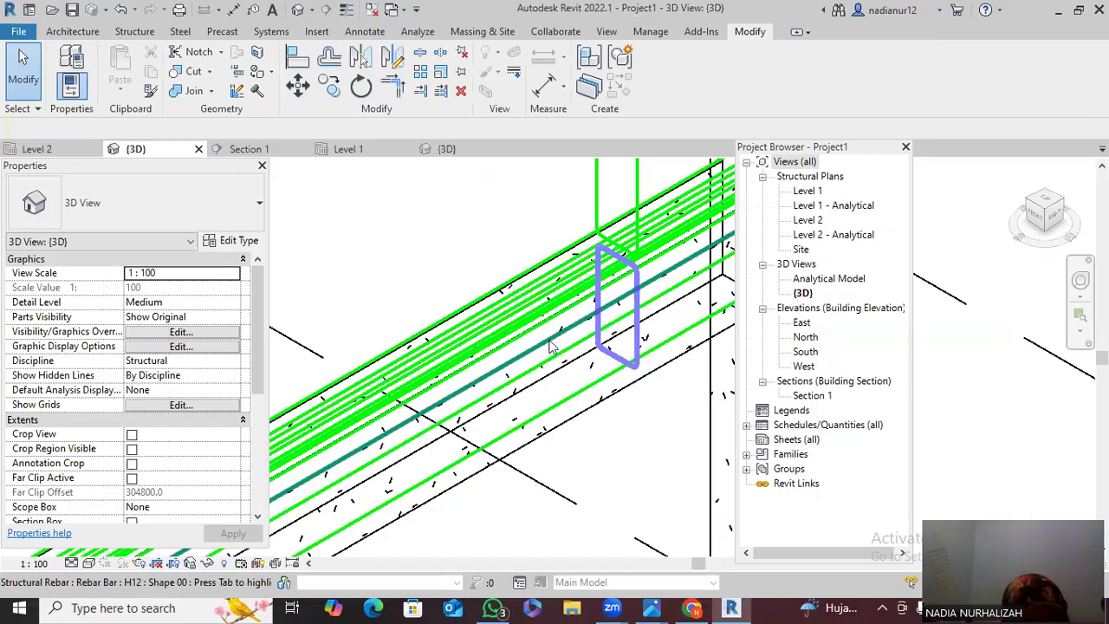
Distribute the H25 shape 63 stirrup along the beam with the Maximum Spacing layout, working from the Section 1 view
left_click(248, 149)
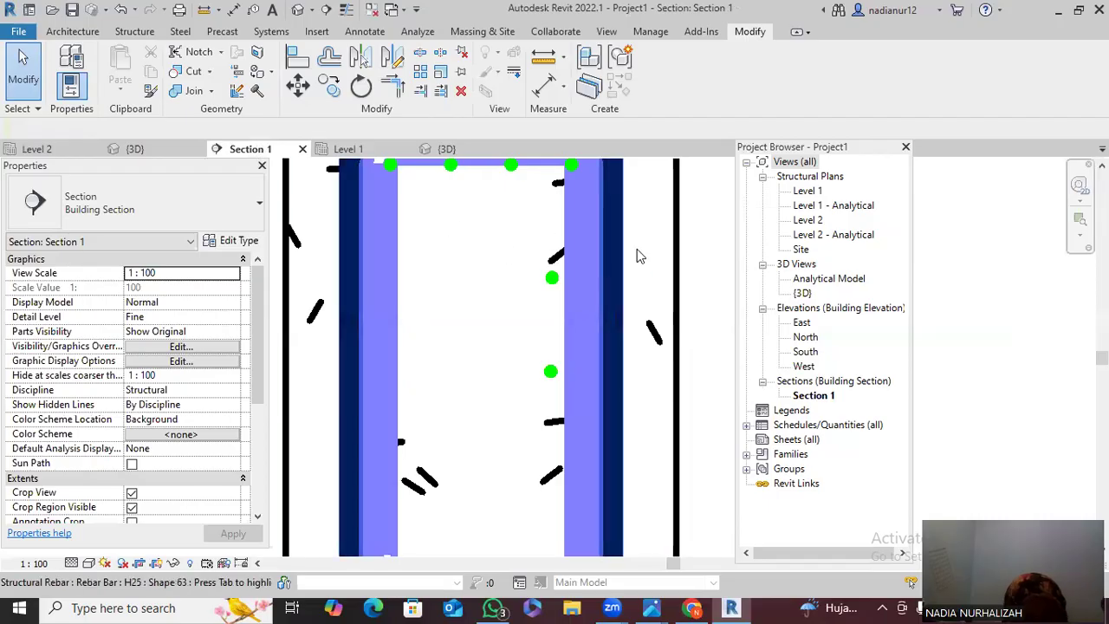
left_click(595, 296)
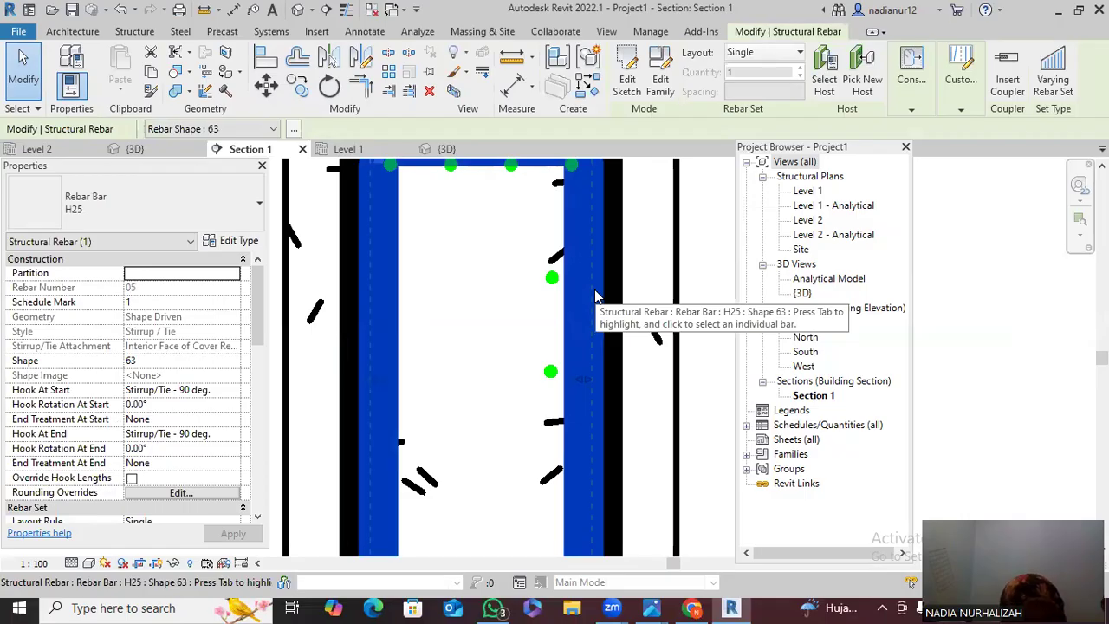
left_click(746, 53)
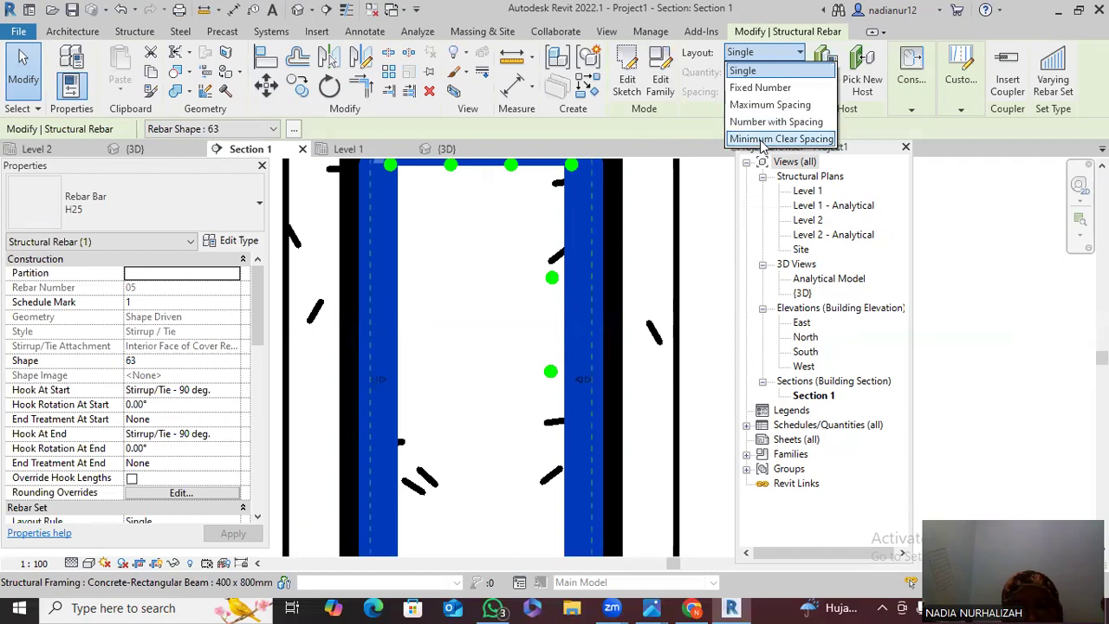
left_click(762, 139)
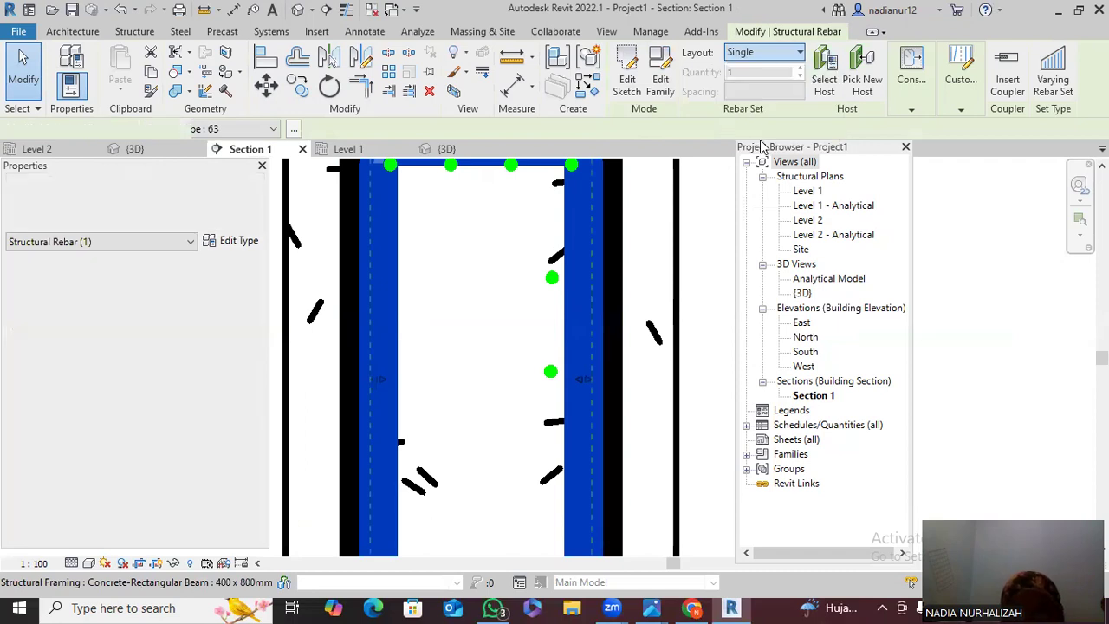
left_click(767, 51)
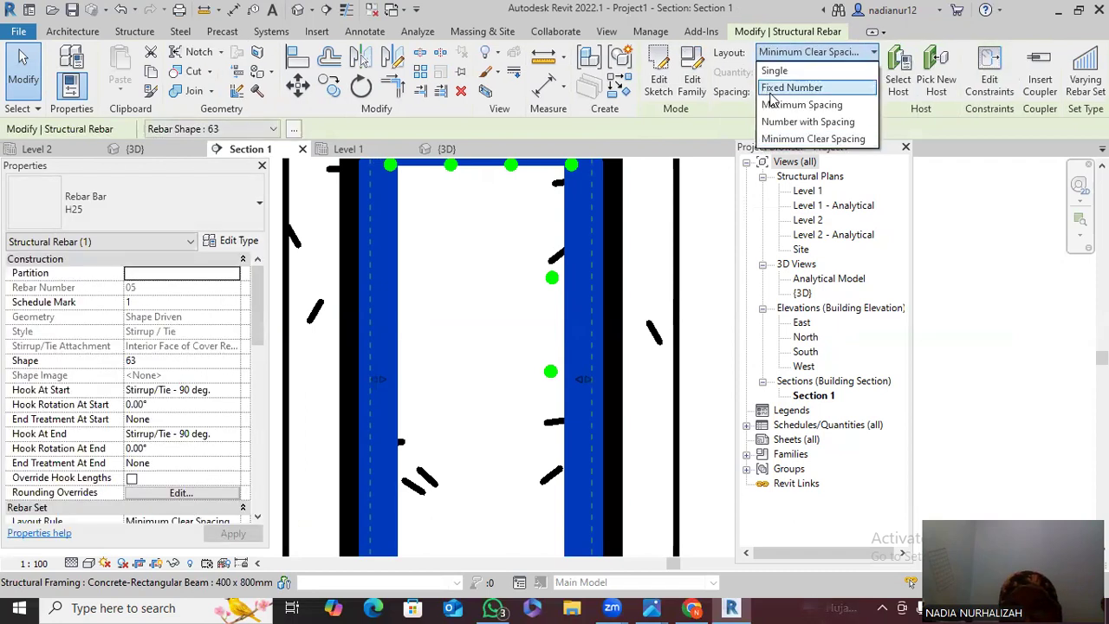
left_click(771, 105)
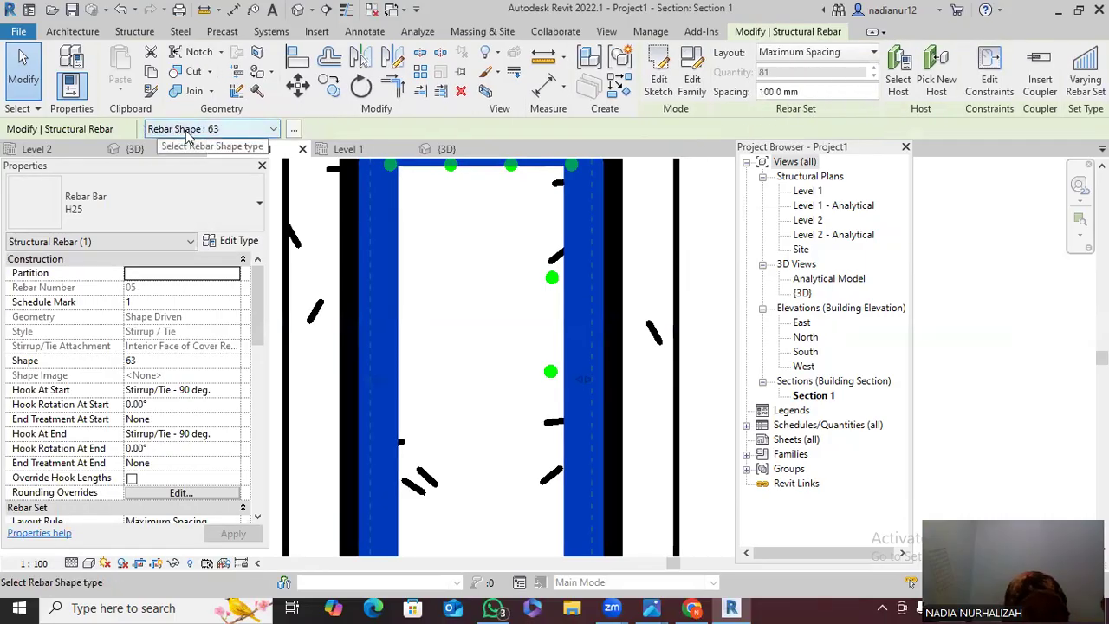
Set the stirrup set's spacing to 150 mm in the 3D view
left_click(136, 151)
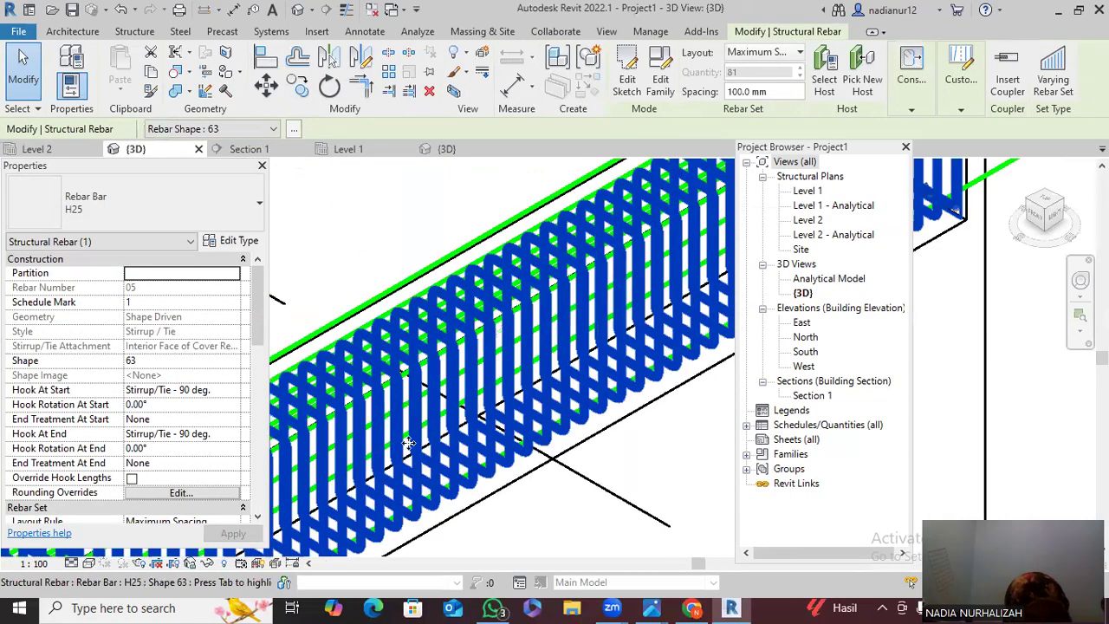
scroll(407, 437, "up", 2)
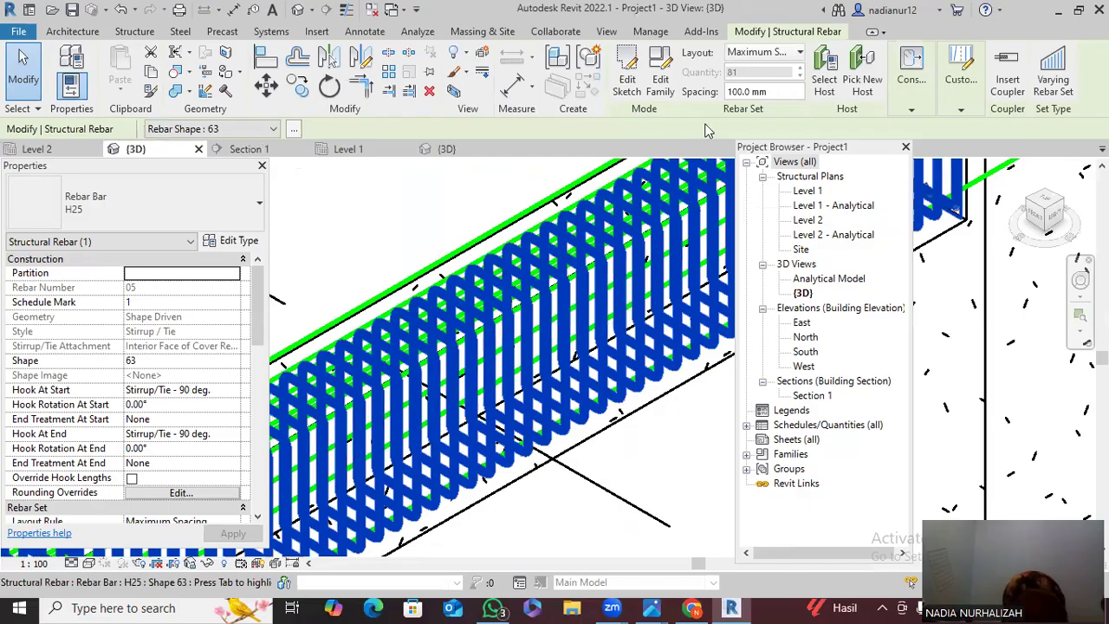
double_click(769, 90)
type("1")
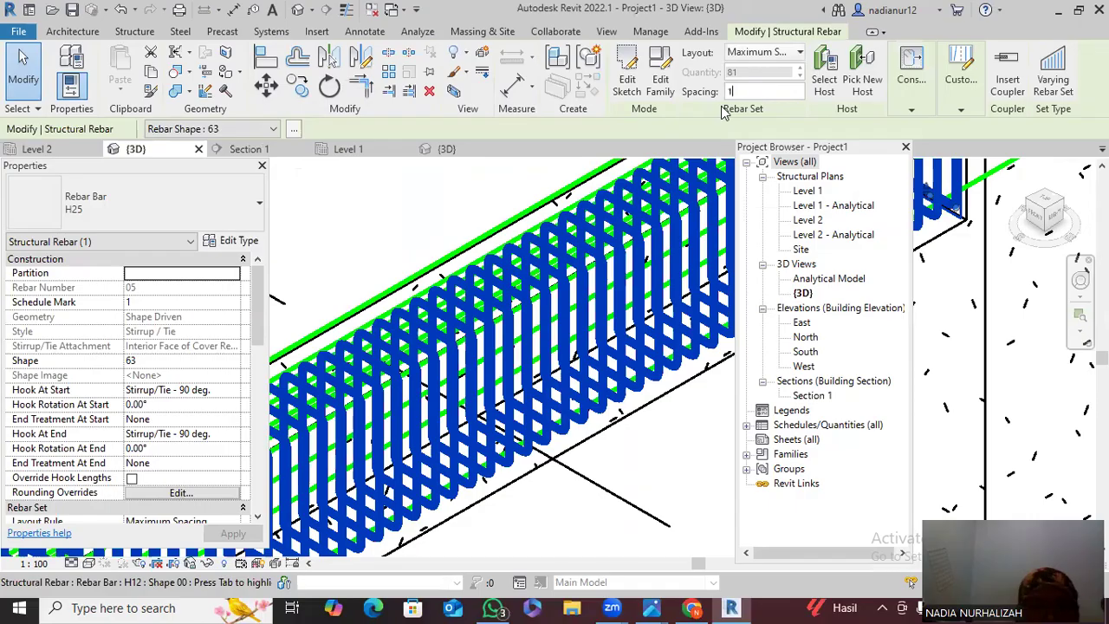
type("50")
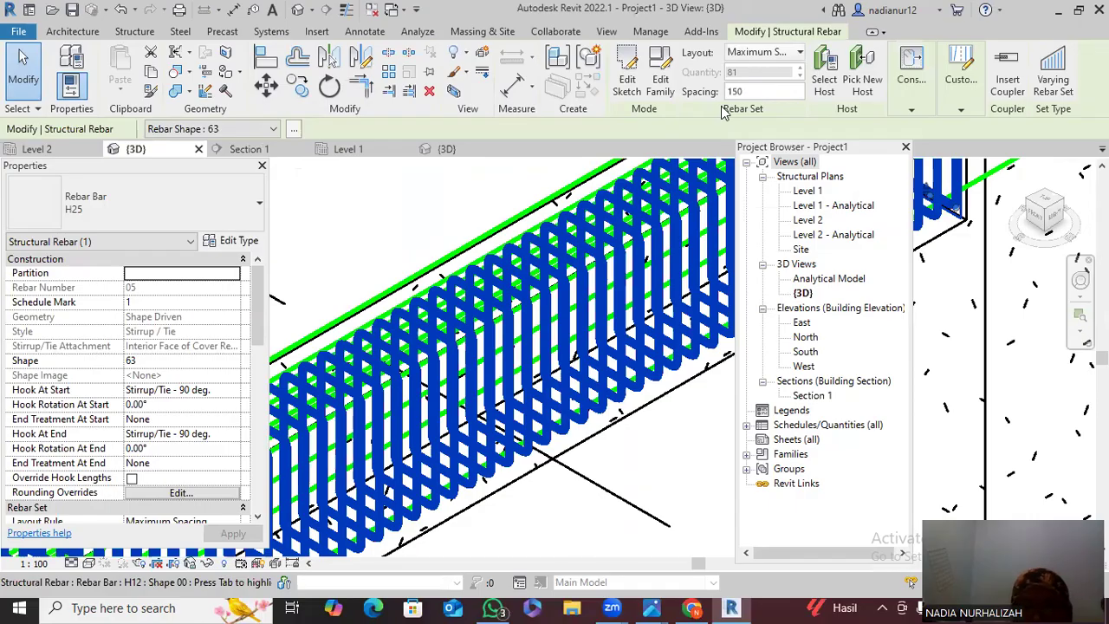
key("Return")
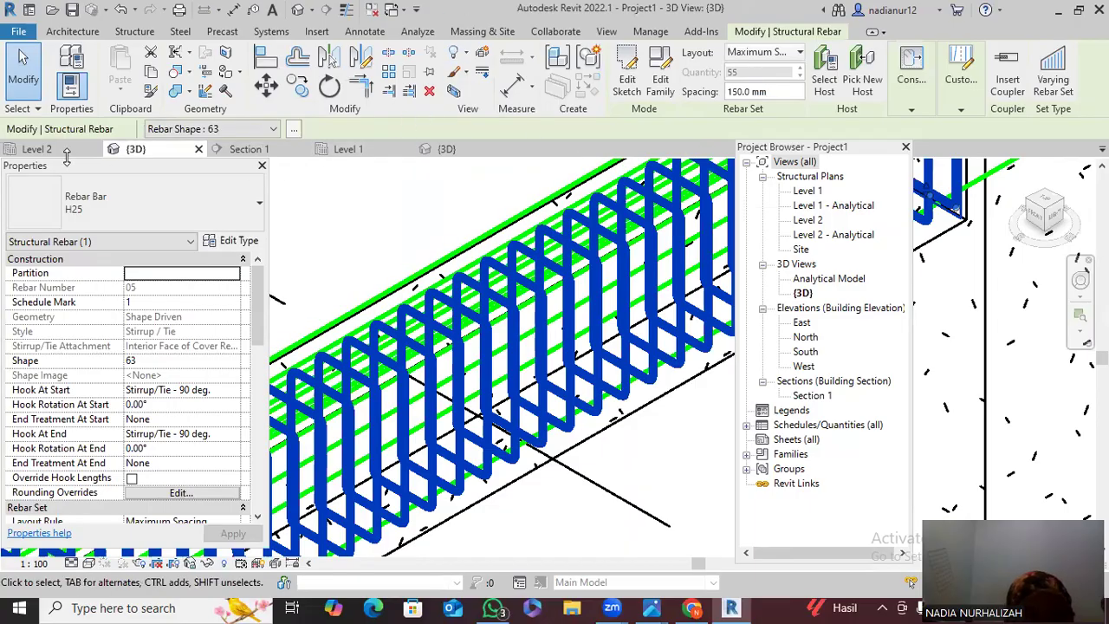
Open the East elevation and dismiss the save reminder without saving the project
left_click(801, 324)
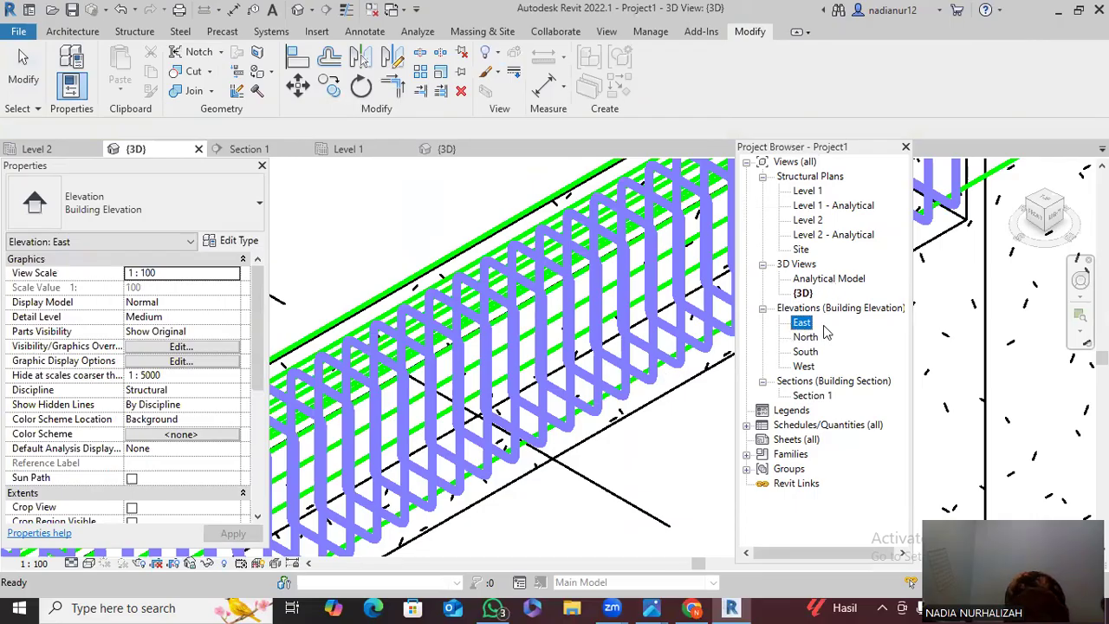
double_click(802, 324)
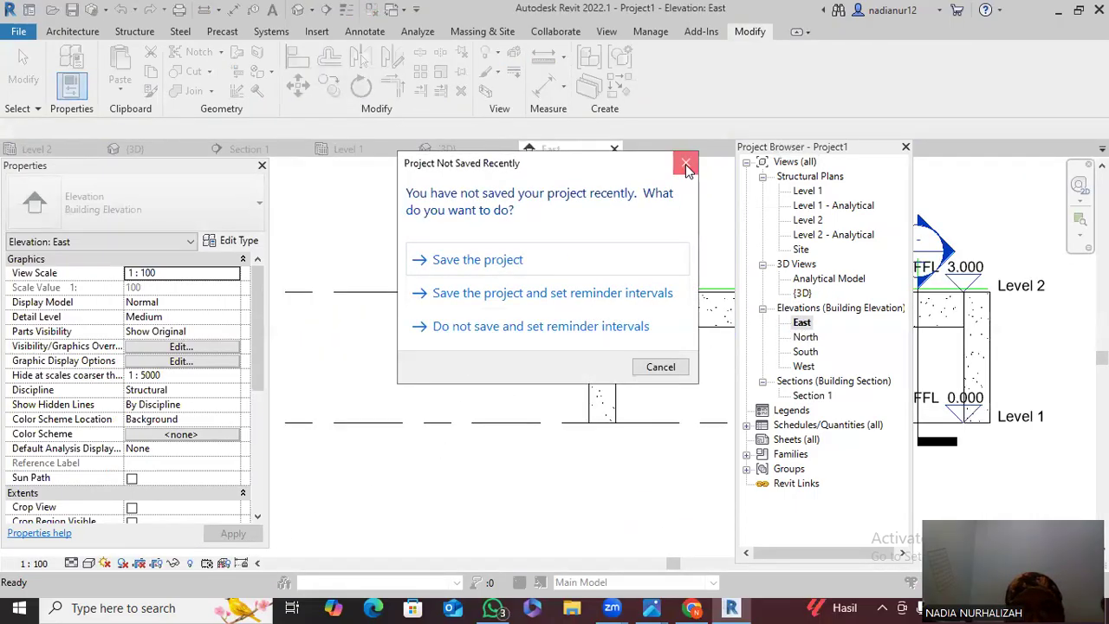
left_click(685, 163)
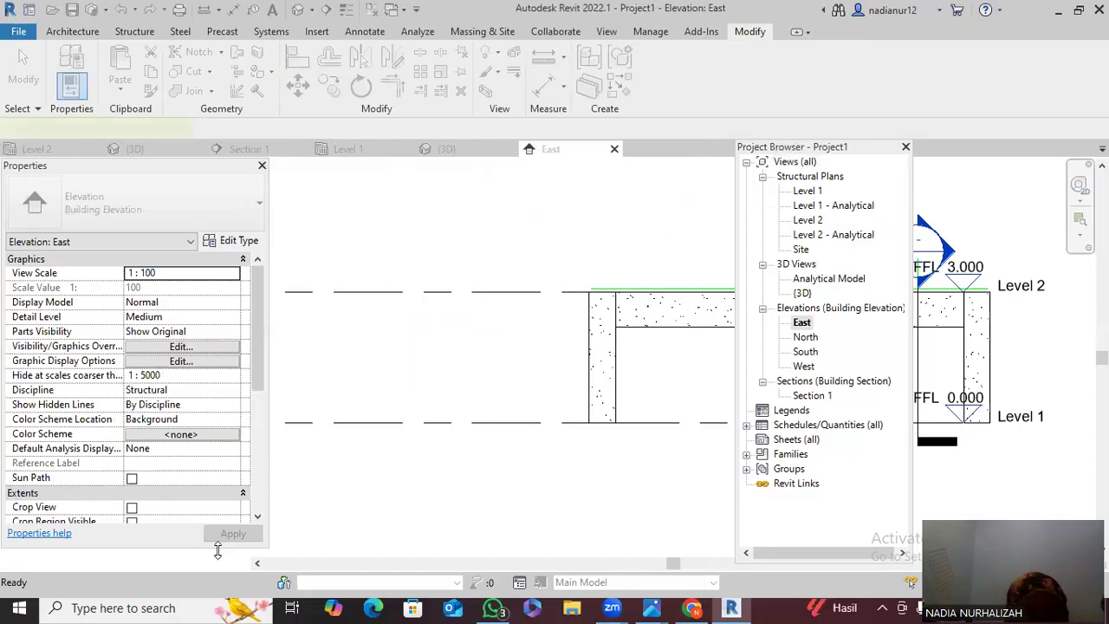
Display the East elevation in the Wireframe visual style to expose the beam's reinforcement, and clear the stirrup selection
left_click(90, 564)
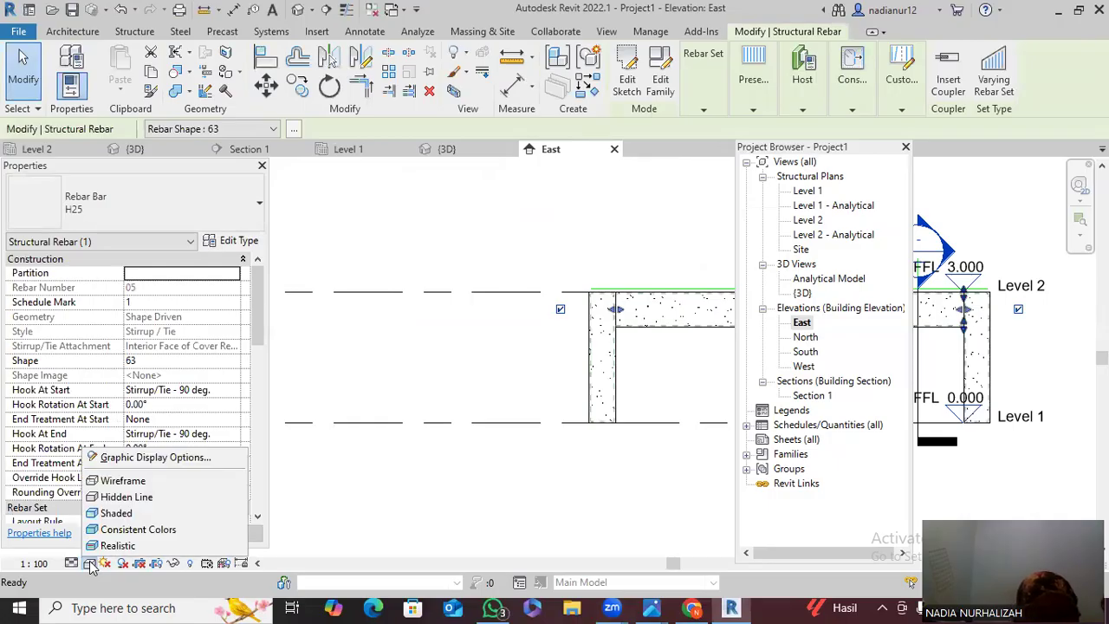
left_click(70, 564)
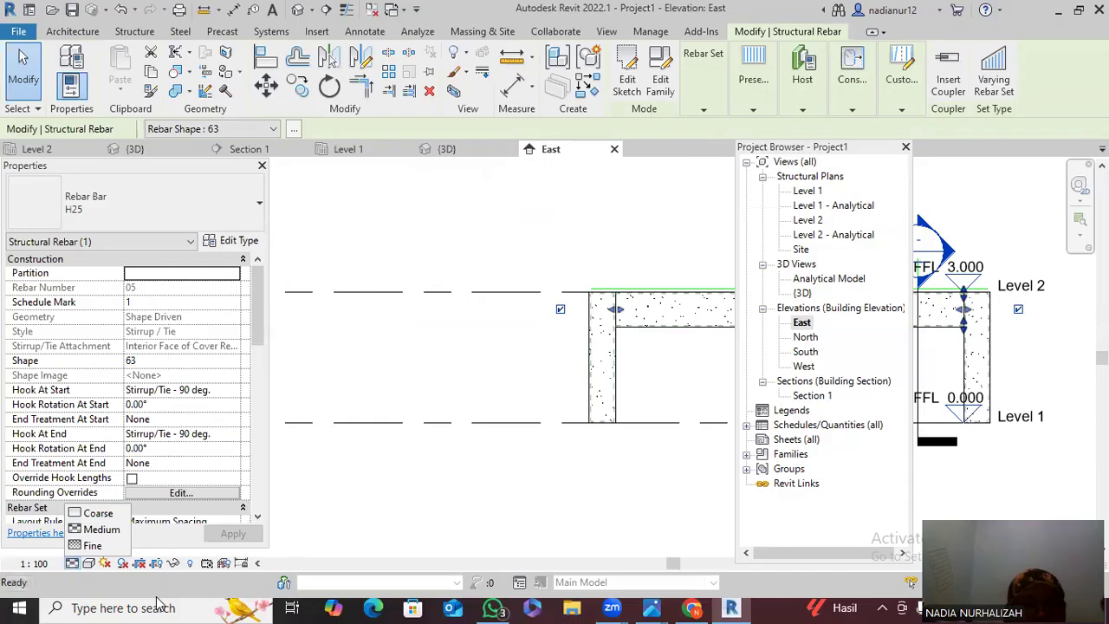
left_click(89, 563)
left_click(89, 563)
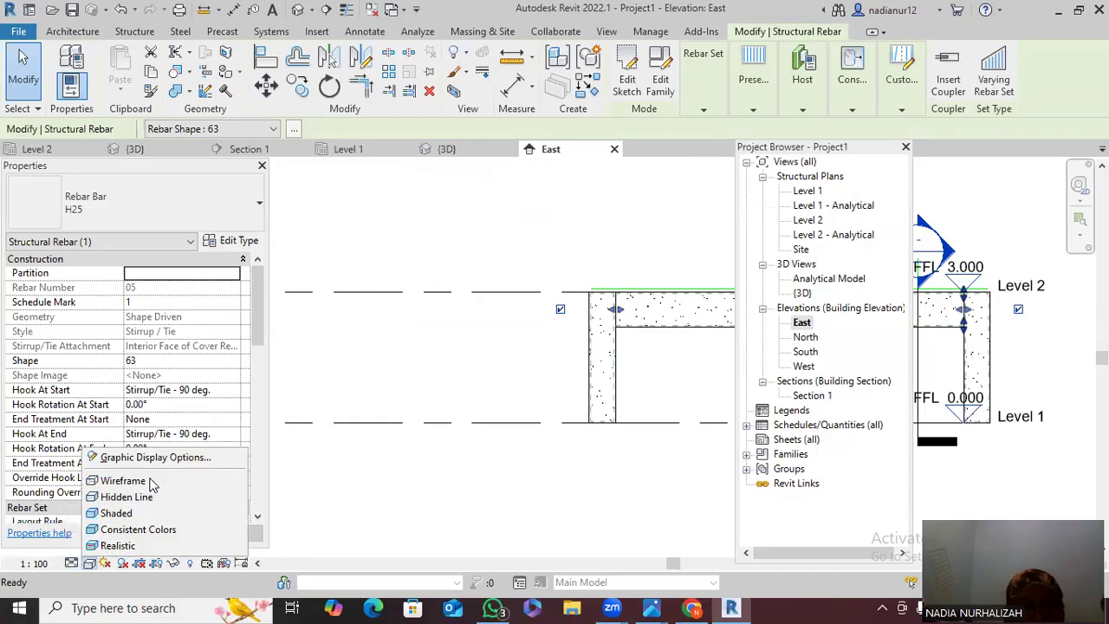
left_click(150, 480)
scroll(529, 366, "down", 1)
middle_click_drag(530, 365, 424, 376)
middle_click_drag(630, 360, 584, 379)
key("Escape")
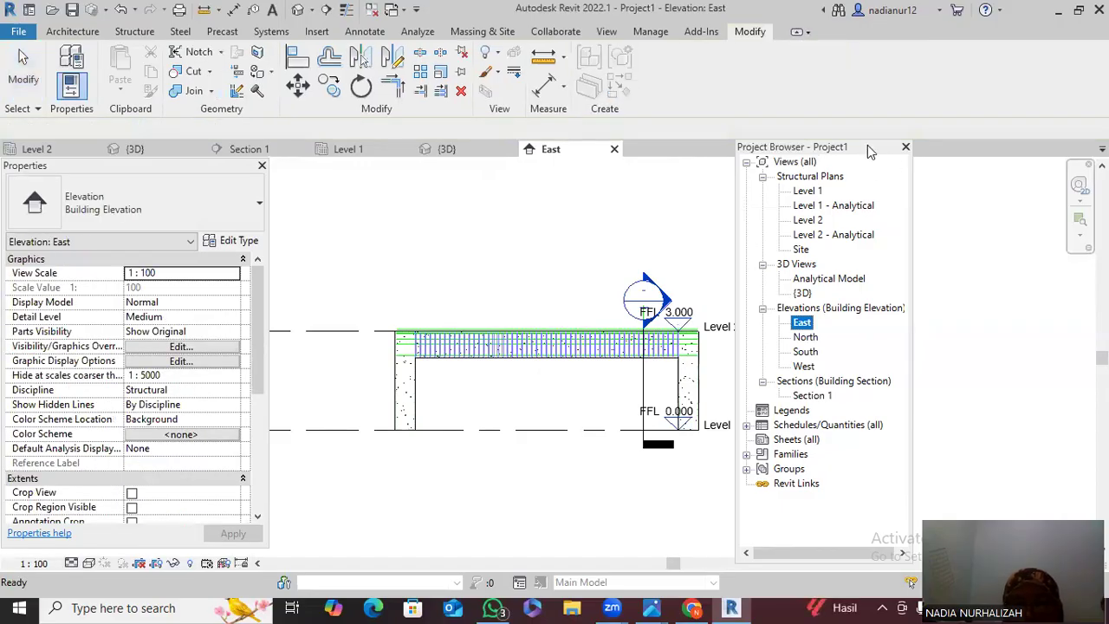
Move the Project Browser aside and examine the stirrup distribution along the beam and at its column support in the East elevation
left_click_drag(865, 147, 1013, 156)
scroll(490, 363, "up", 3)
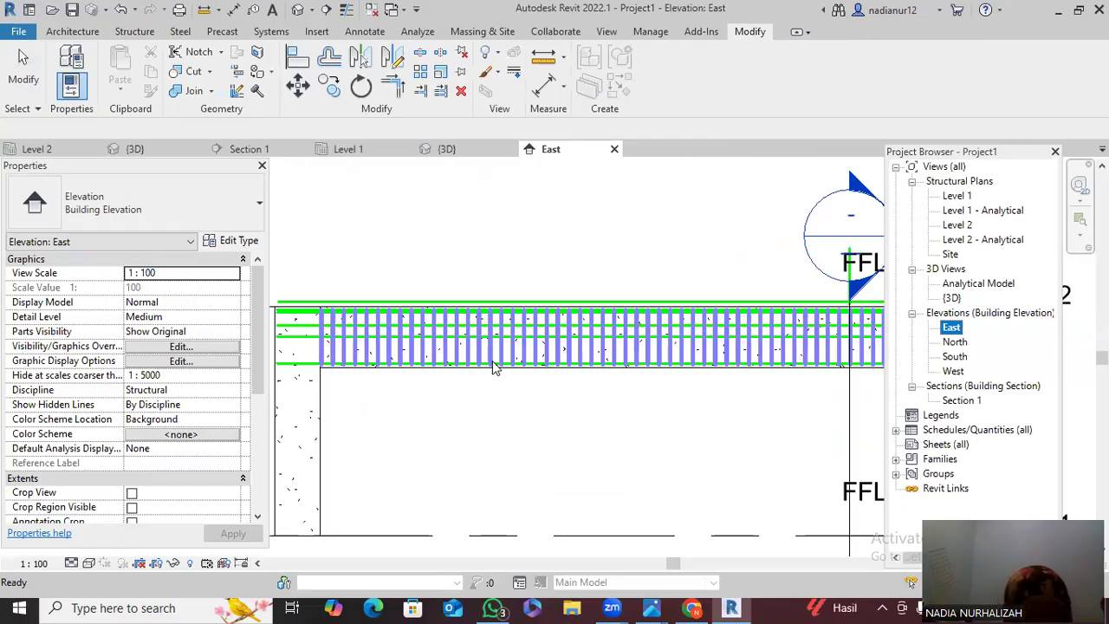
scroll(701, 393, "down", 2)
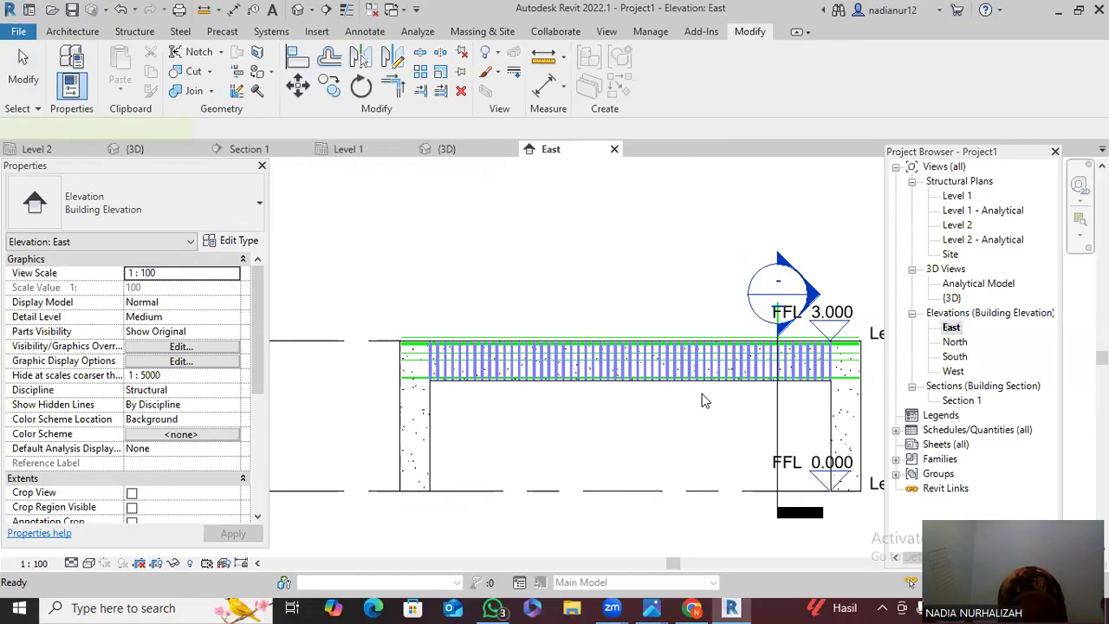
middle_click(690, 406)
middle_click(690, 406)
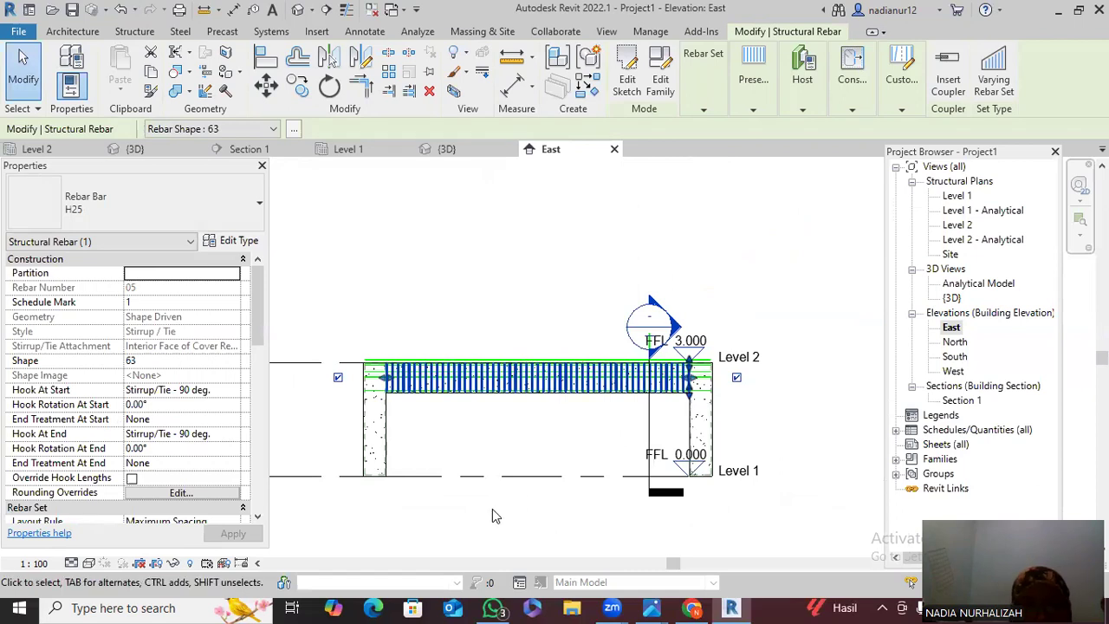
scroll(767, 395, "up", 3)
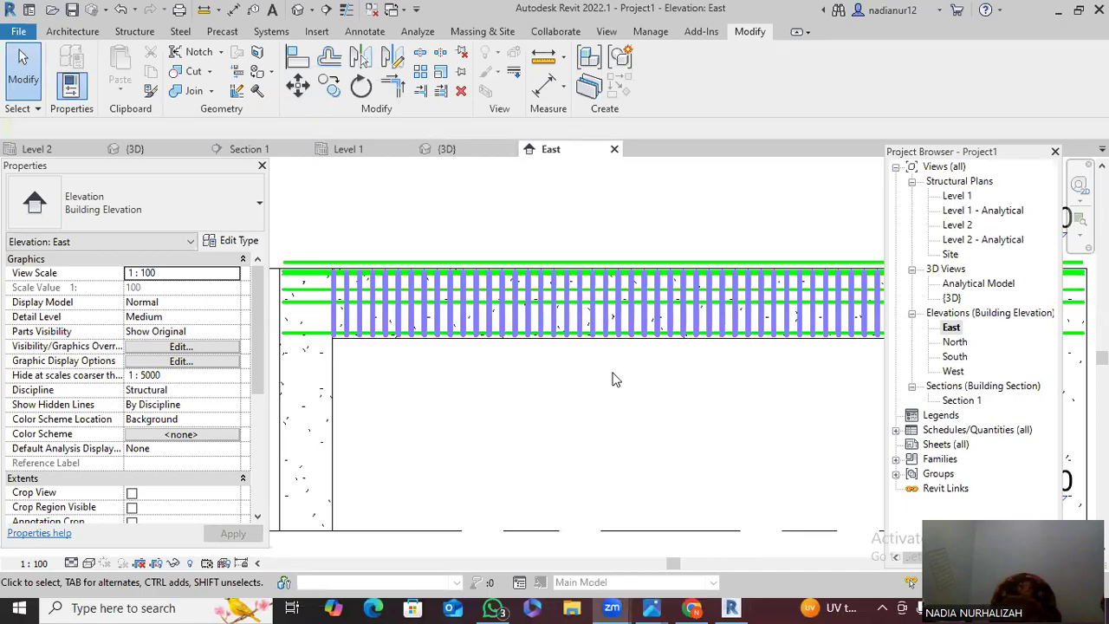
scroll(613, 378, "down", 2)
scroll(323, 325, "up", 3)
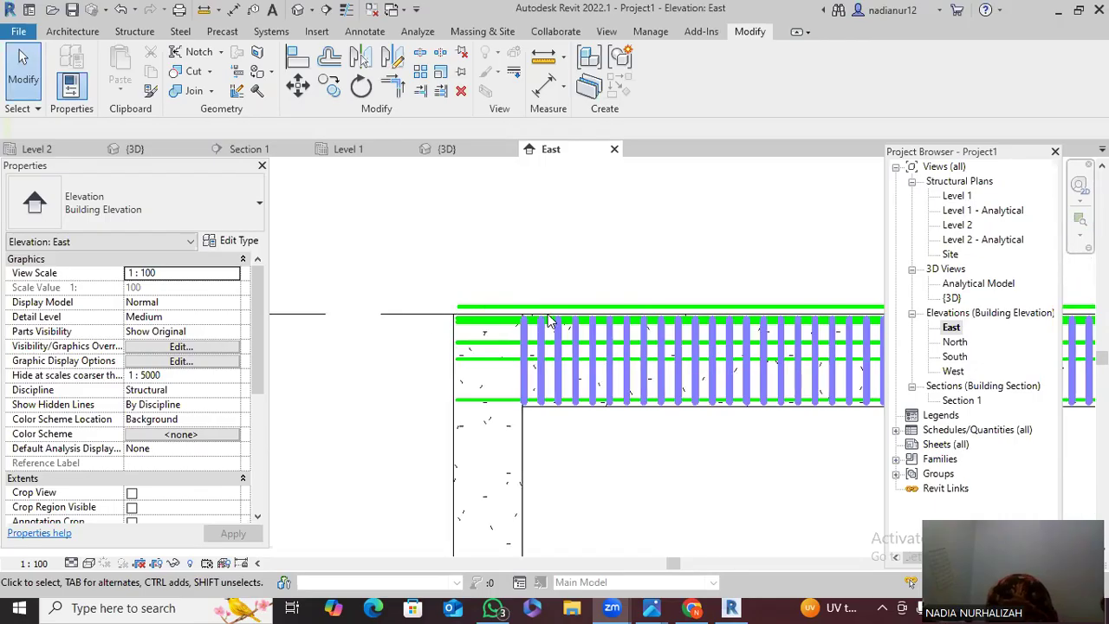
middle_click_drag(734, 519, 543, 484)
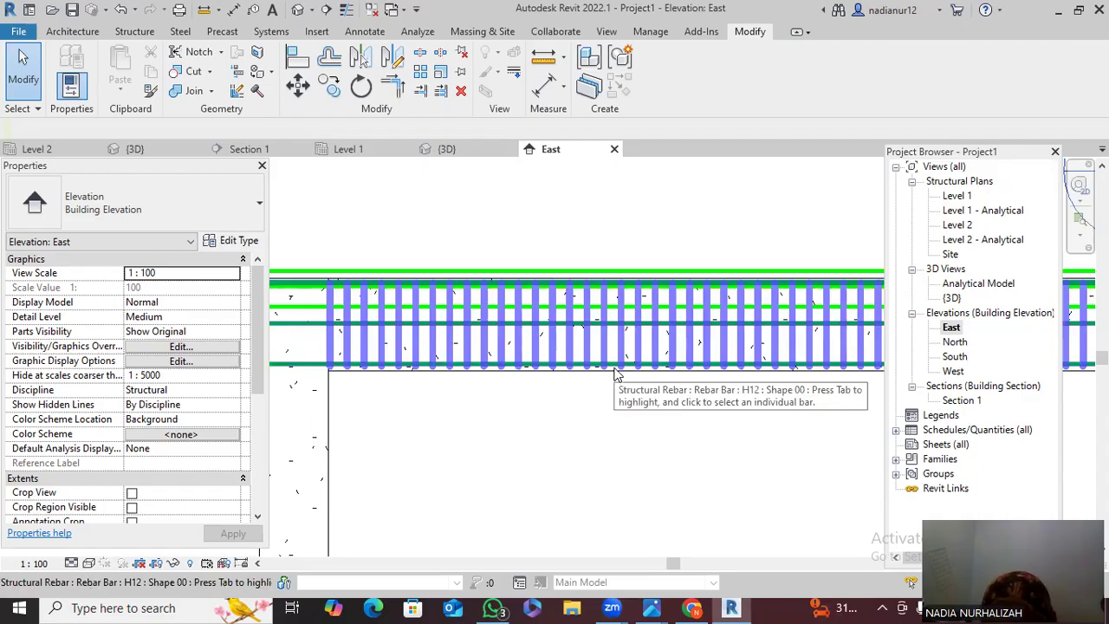
scroll(609, 319, "up", 2)
scroll(622, 381, "down", 1)
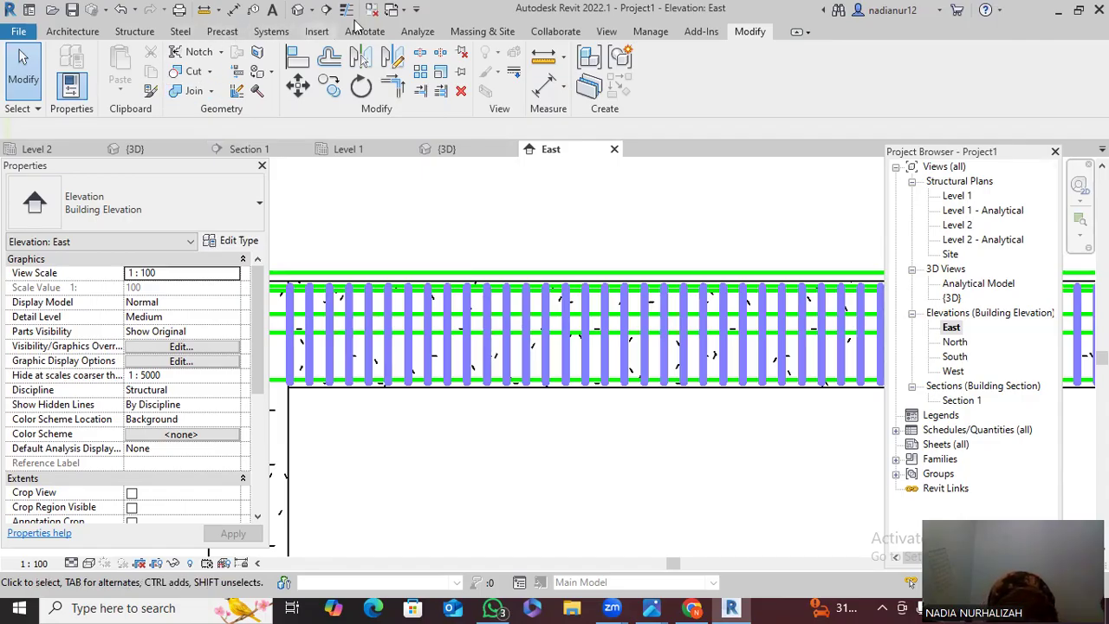
Draw a horizontal 1500 mm detail line just above the beam in the East elevation
left_click(365, 32)
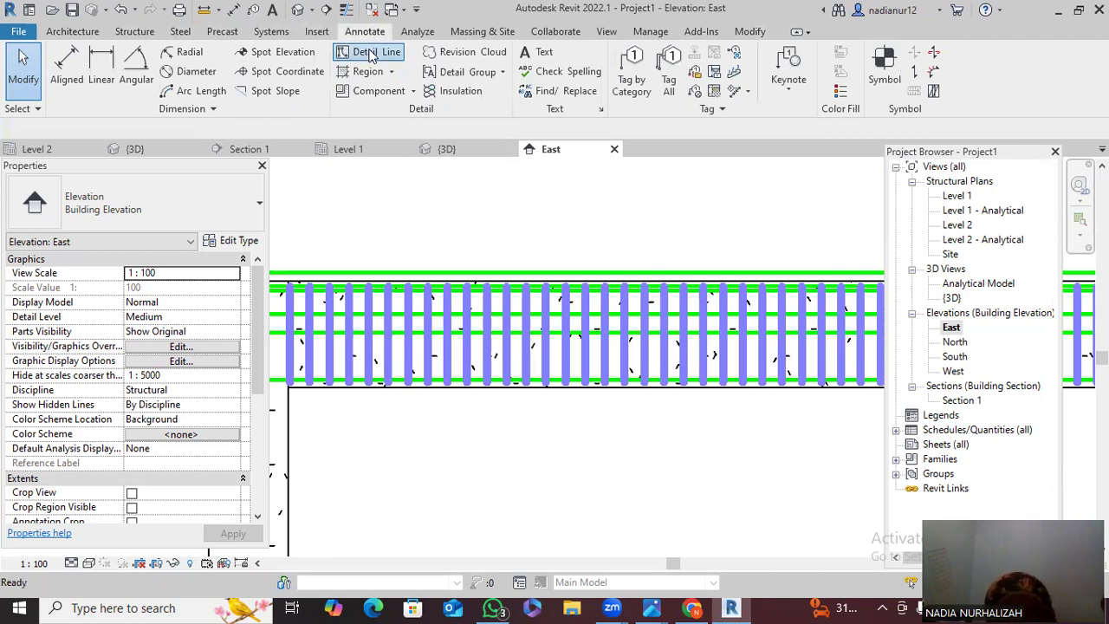
left_click(370, 53)
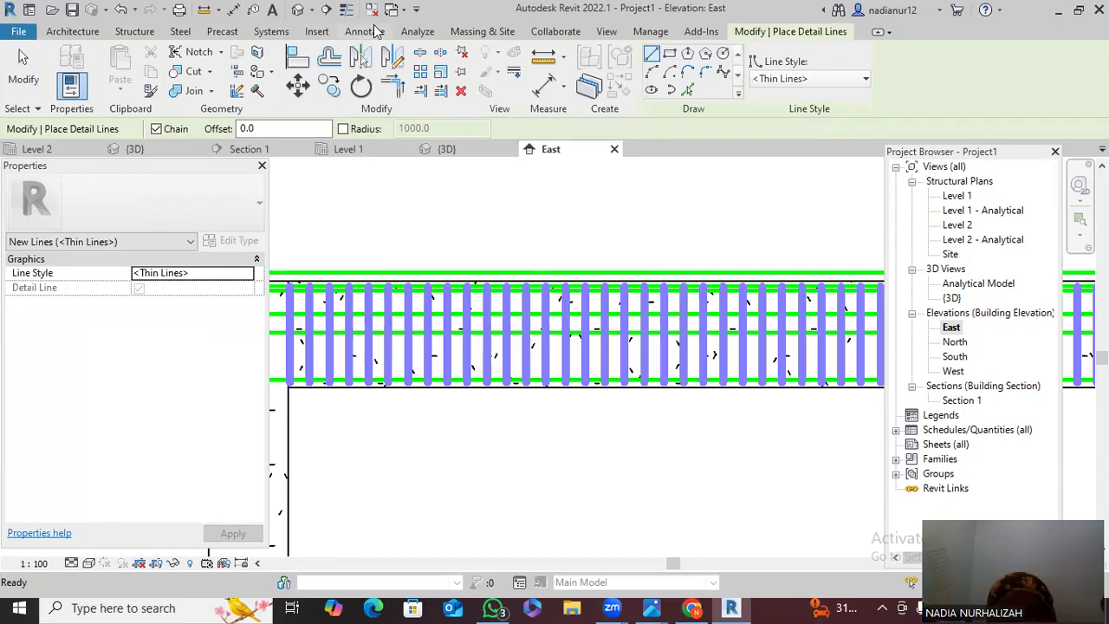
left_click(375, 32)
left_click(368, 53)
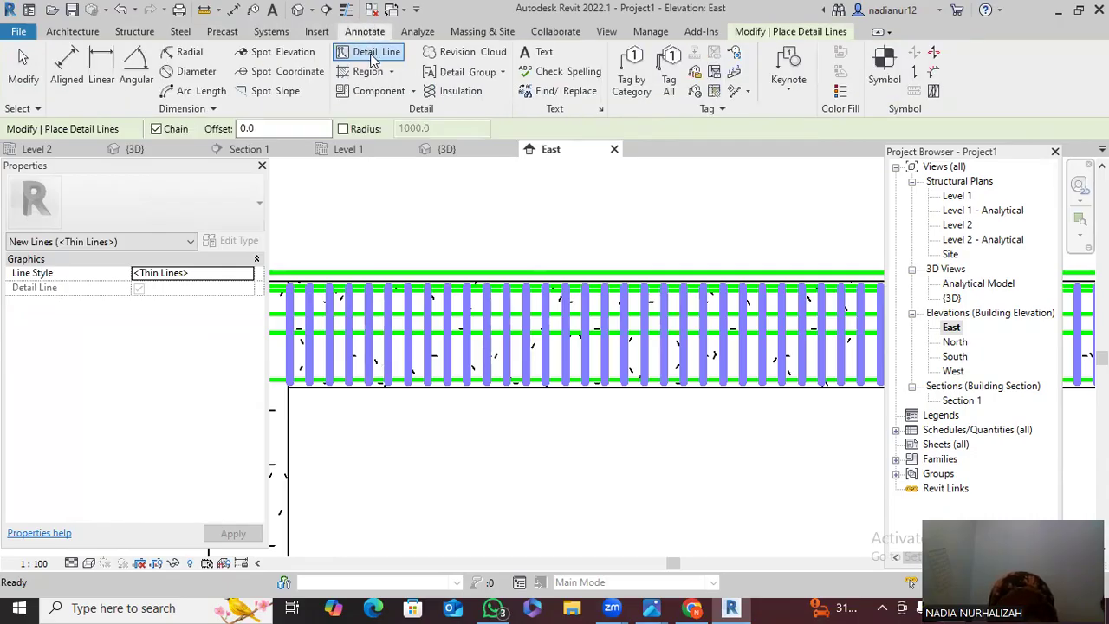
left_click(445, 258)
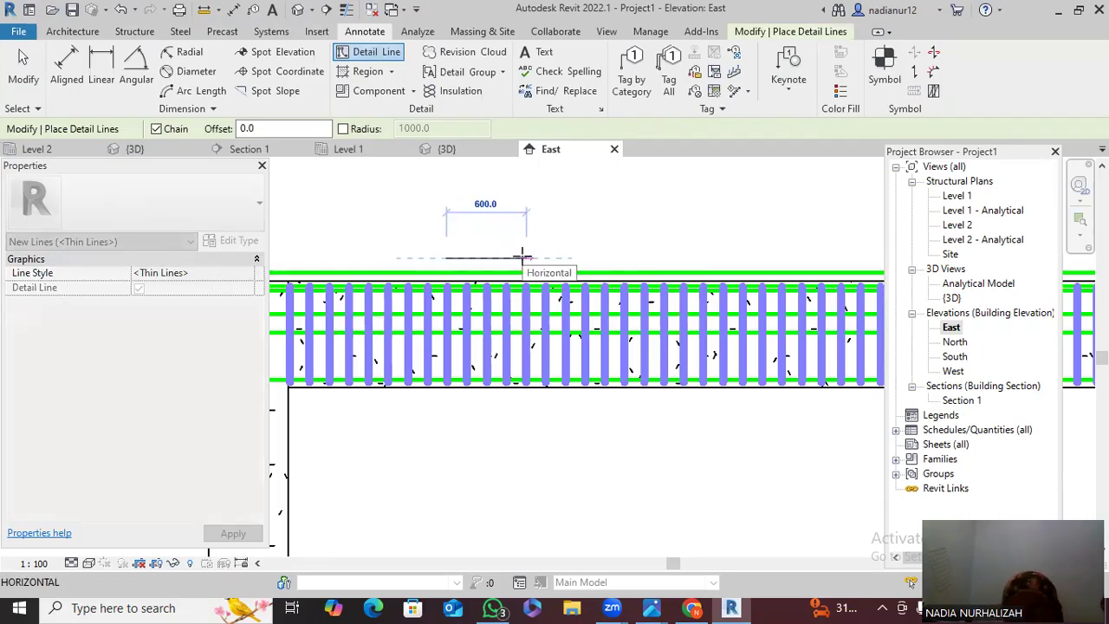
type("1")
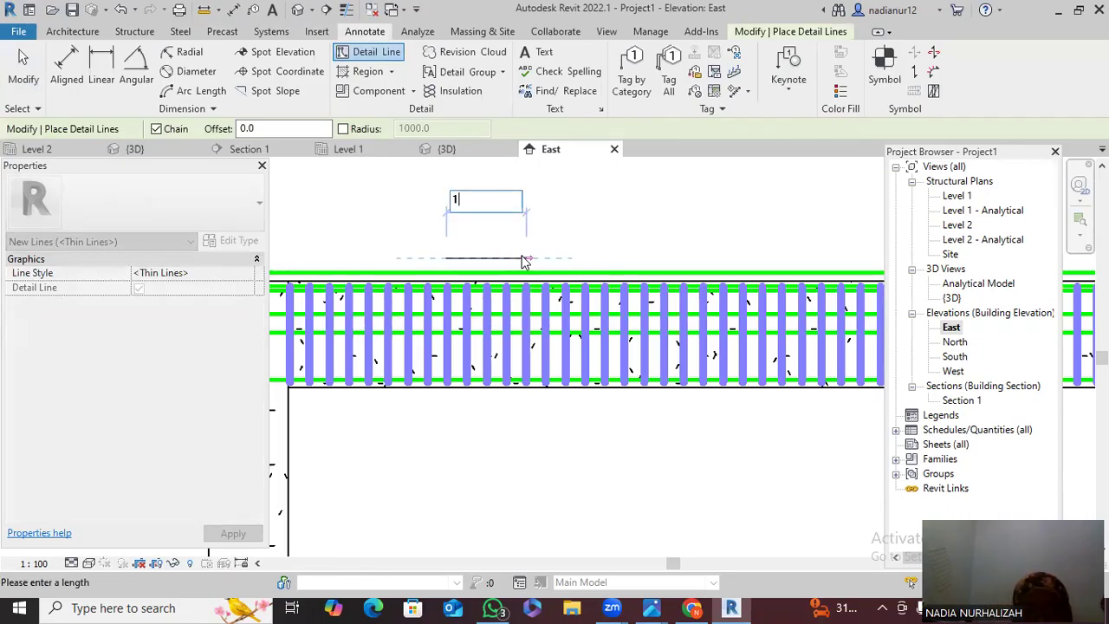
type("500")
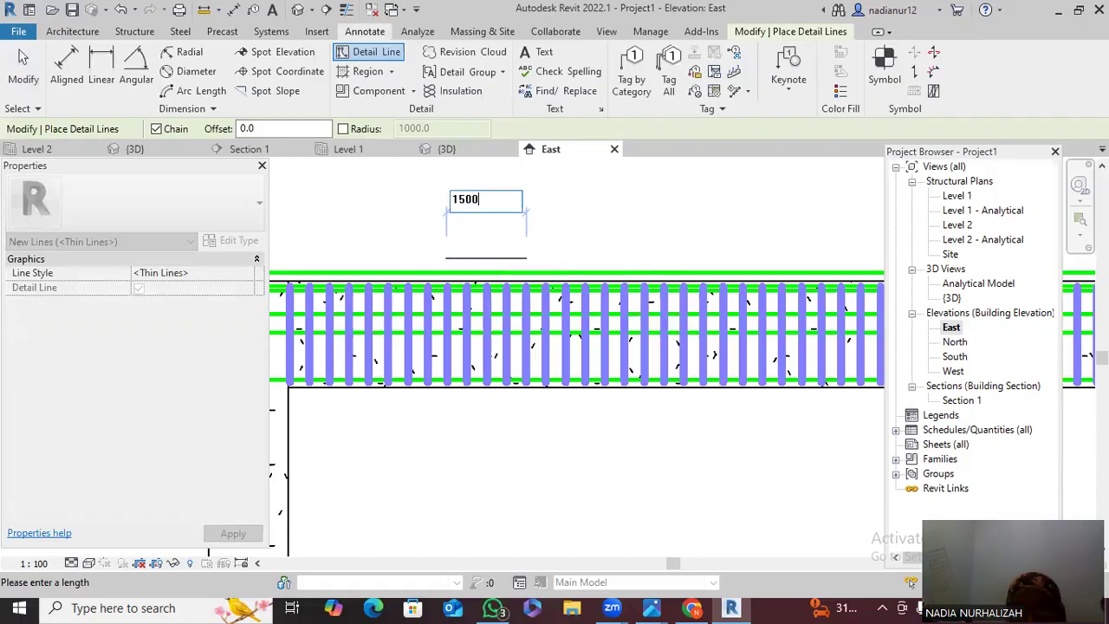
key("Return")
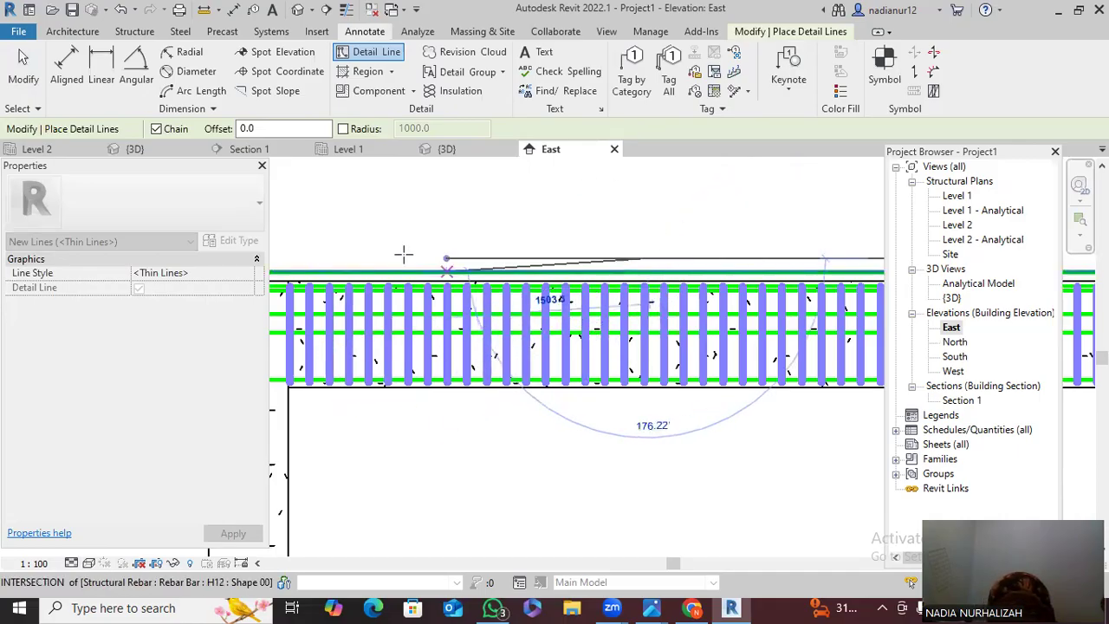
scroll(412, 257, "down", 1)
middle_click_drag(424, 263, 543, 278)
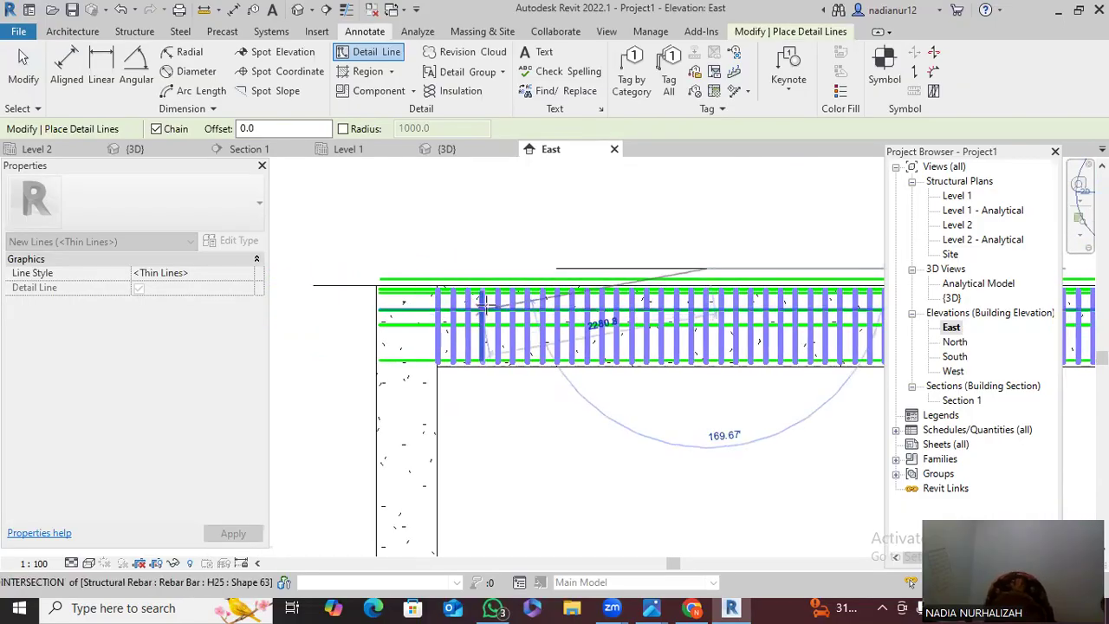
key("Escape")
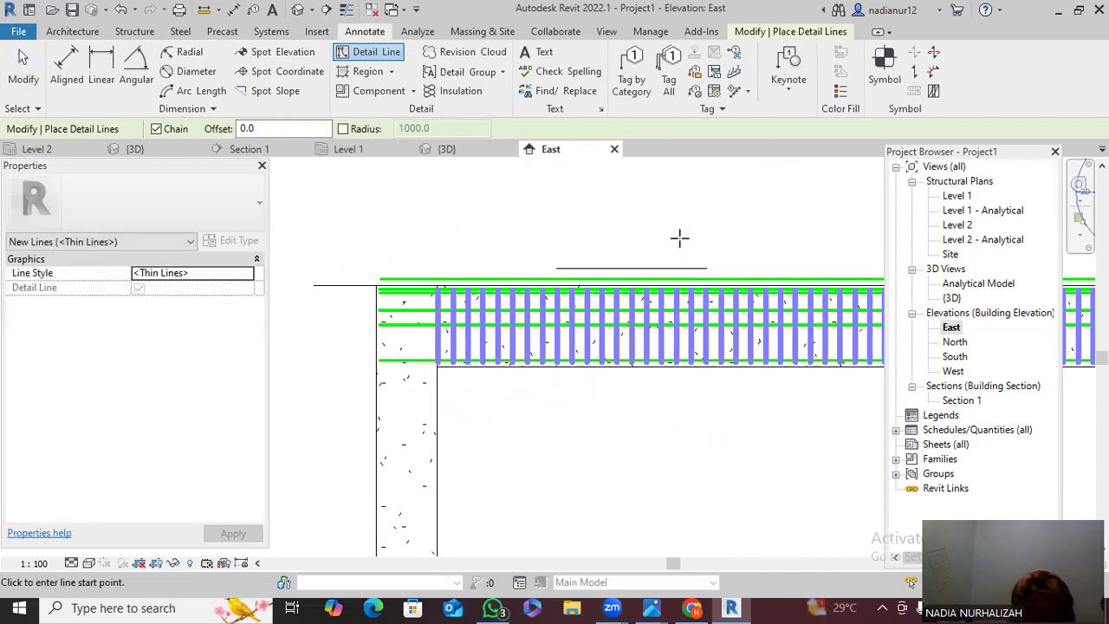
Abandon the new line started on the 1500 mm detail line above the beam, and delete that detail line
left_click(651, 265)
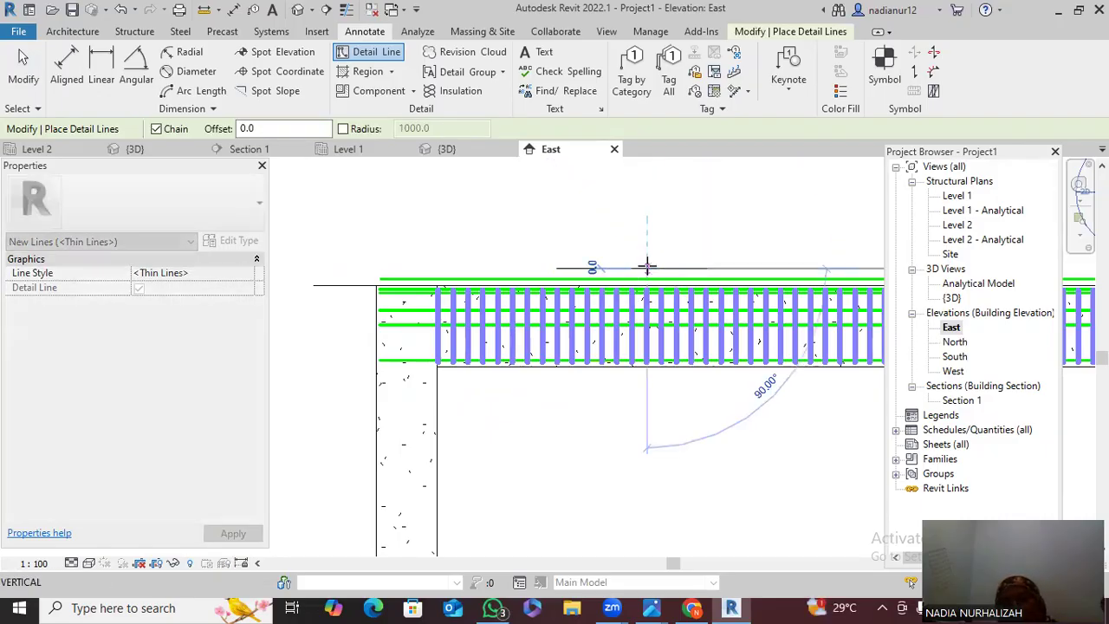
key("Escape")
key("Escape")
left_click(646, 265)
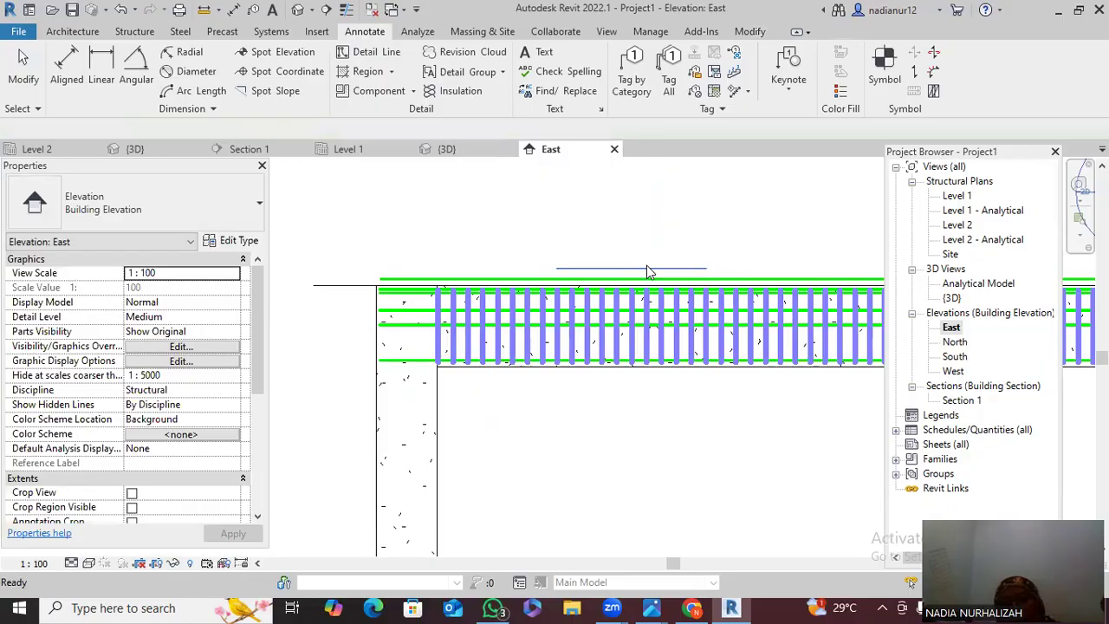
Draw a horizontal 1500 mm detail line inward along the beam's mid-height from the inner face of the right-hand column
scroll(601, 232, "down", 1)
middle_click_drag(604, 238, 491, 256)
left_click(374, 52)
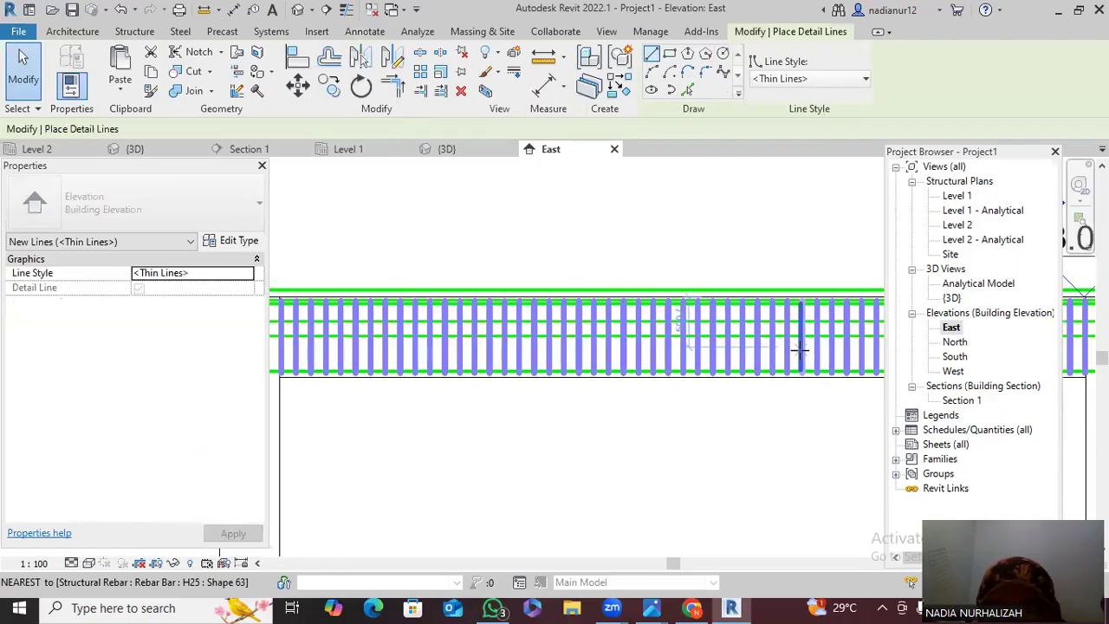
scroll(800, 346, "down", 1)
middle_click_drag(799, 347, 639, 364)
scroll(788, 347, "up", 2)
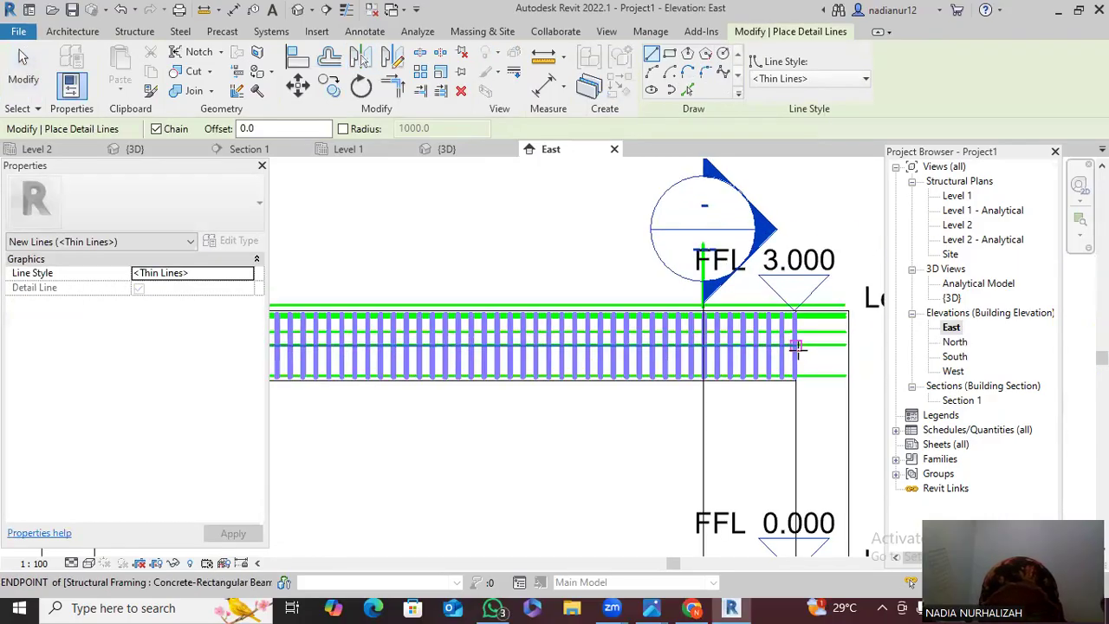
left_click(795, 345)
scroll(502, 346, "down", 3)
middle_click_drag(468, 348, 614, 348)
type("16")
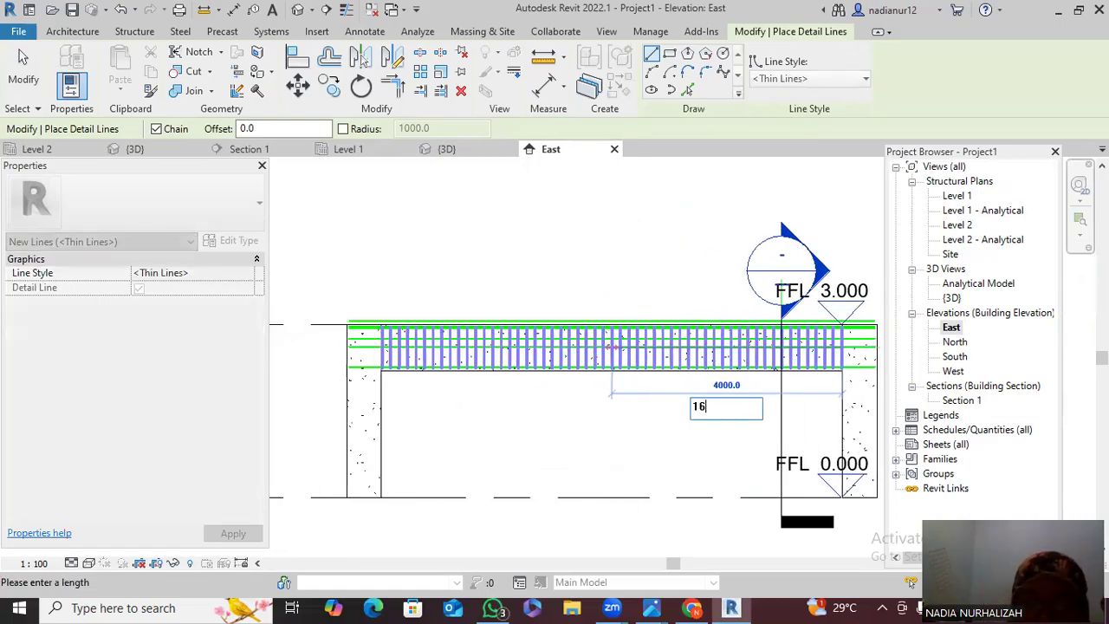
key("BackSpace")
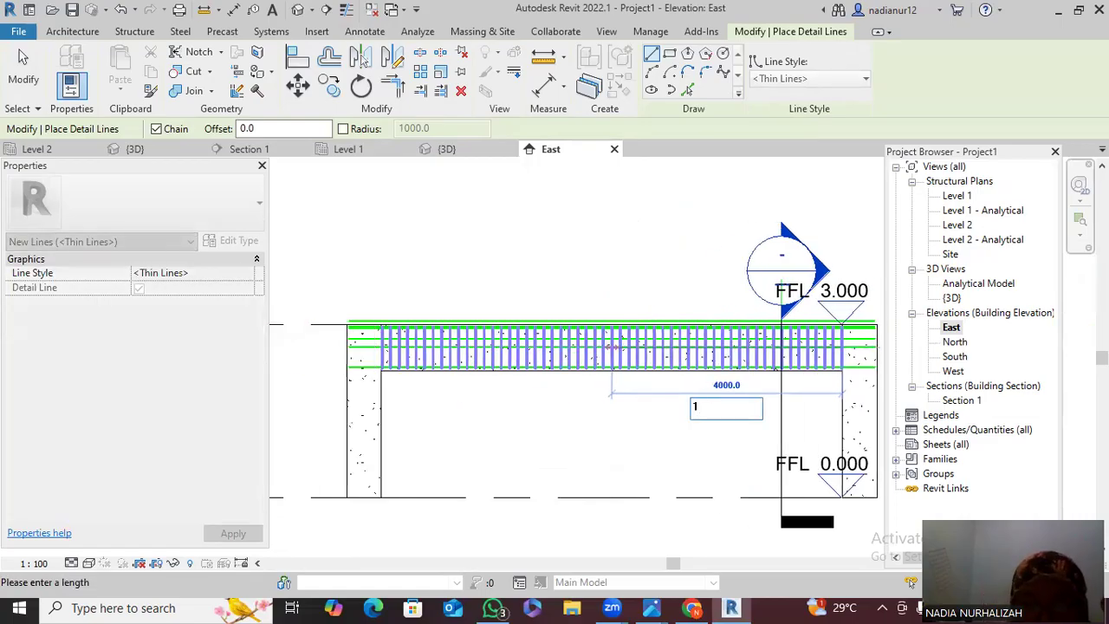
type("500")
key("Return")
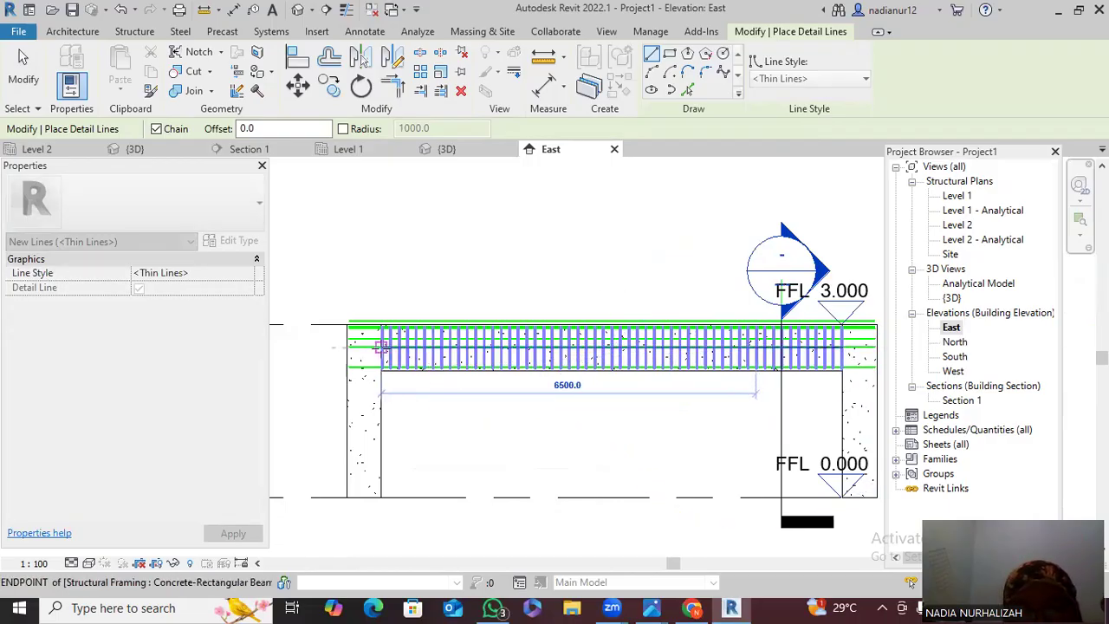
Continue the chained detail line horizontally along the beam to the outer face of the left-hand column, and finish line drawing
left_click(348, 346)
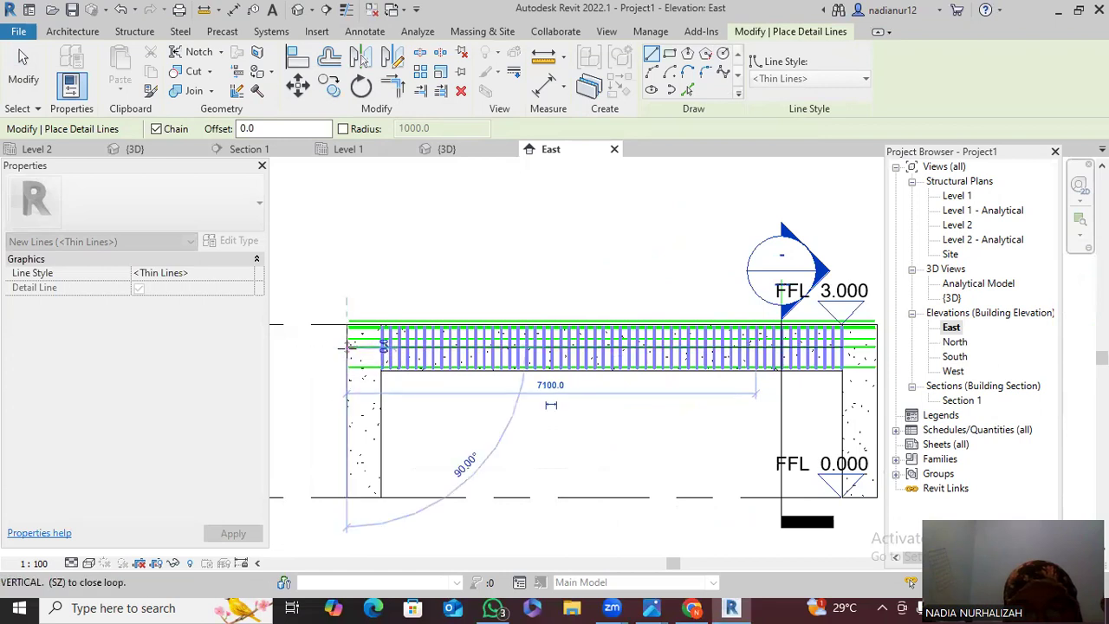
key("Escape")
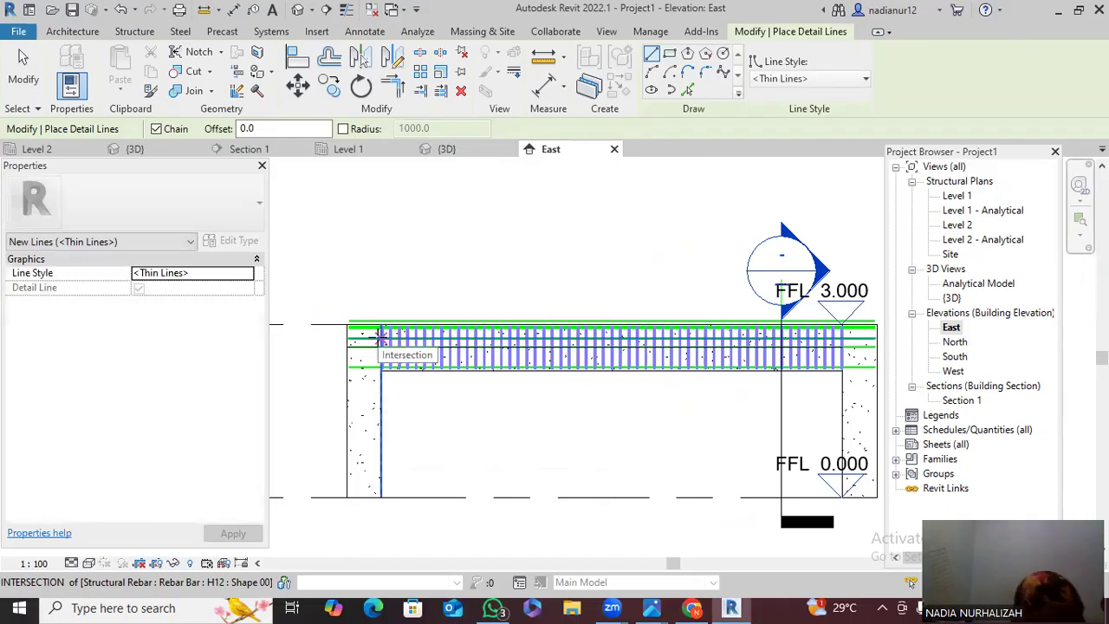
left_click(381, 347)
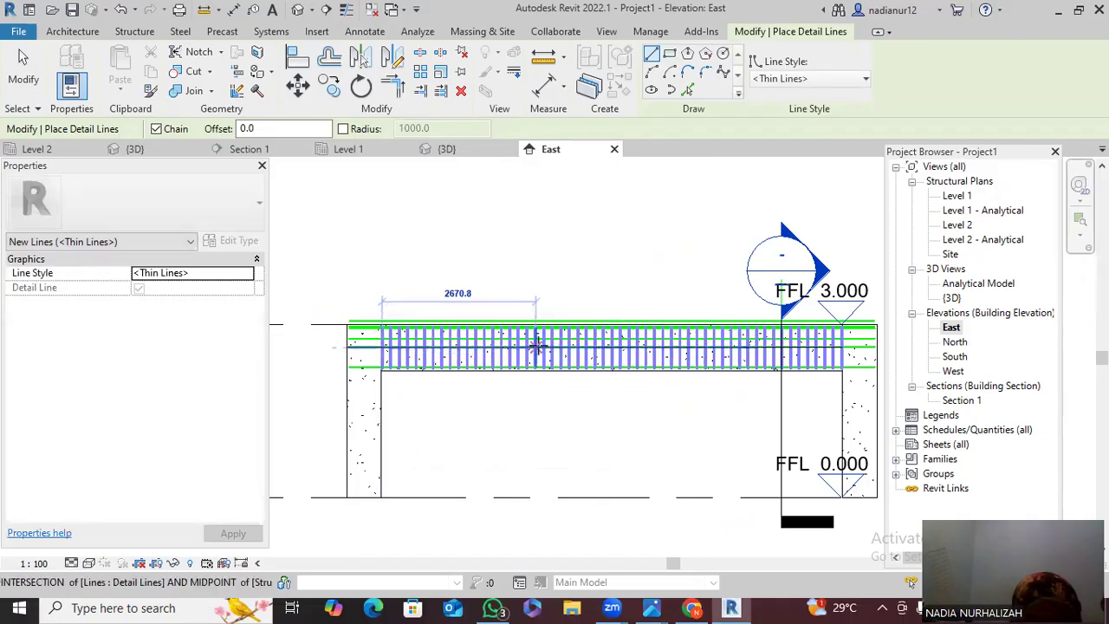
key("Escape")
key("Escape")
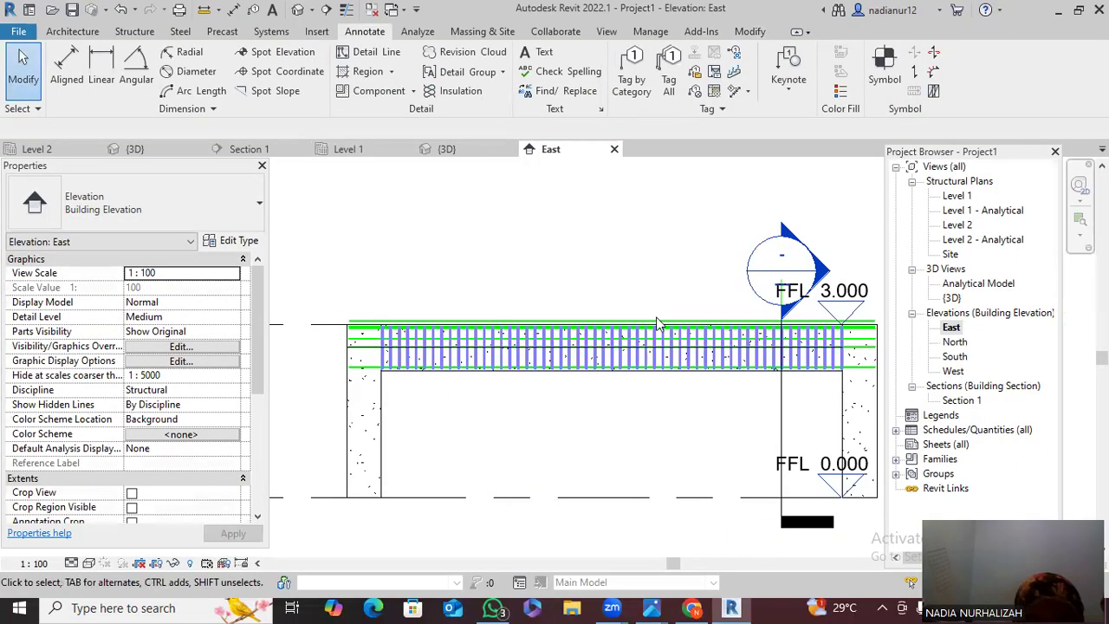
Examine the beam's reinforcement at the right-hand column, in Section 1 and in the 3D view
middle_click_drag(659, 376, 389, 381)
scroll(576, 349, "up", 4)
scroll(642, 342, "up", 1)
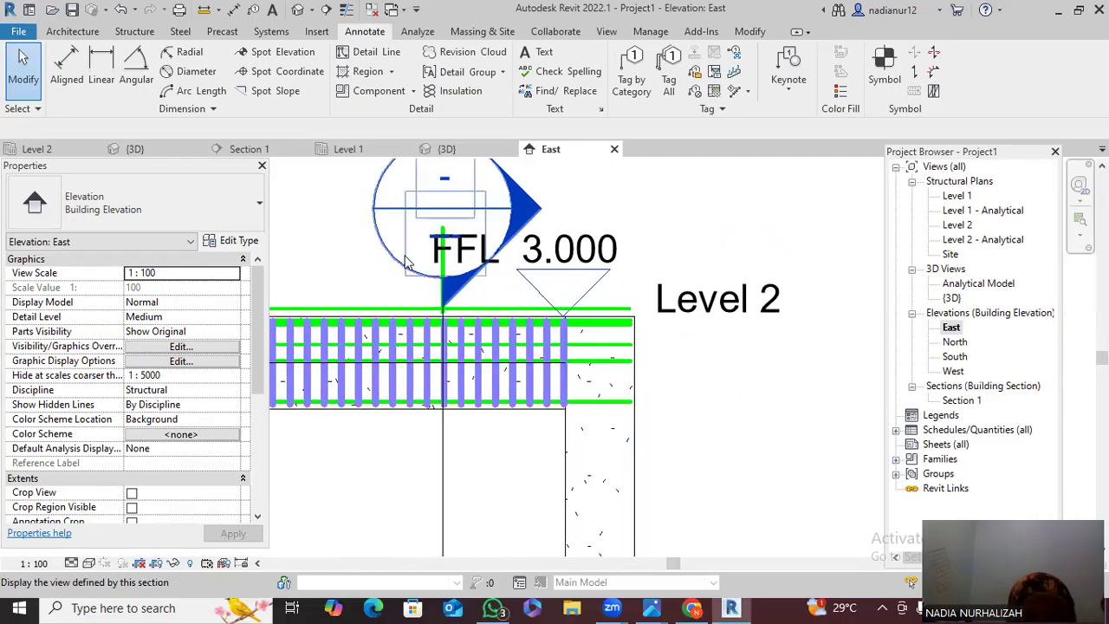
left_click(249, 149)
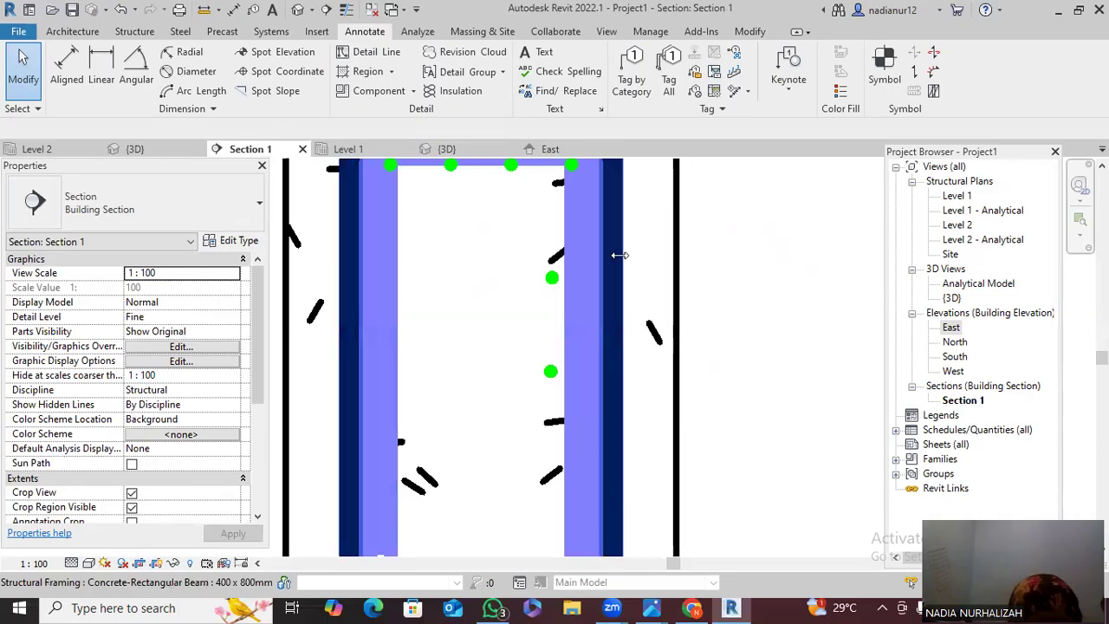
middle_click_drag(607, 277, 598, 287)
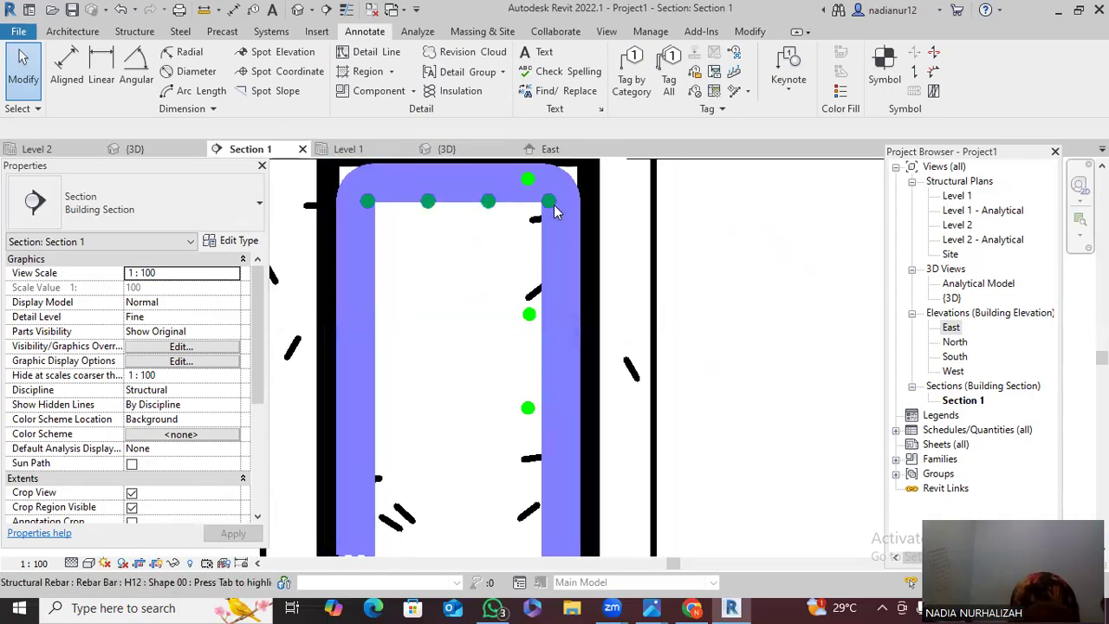
scroll(552, 206, "up", 5)
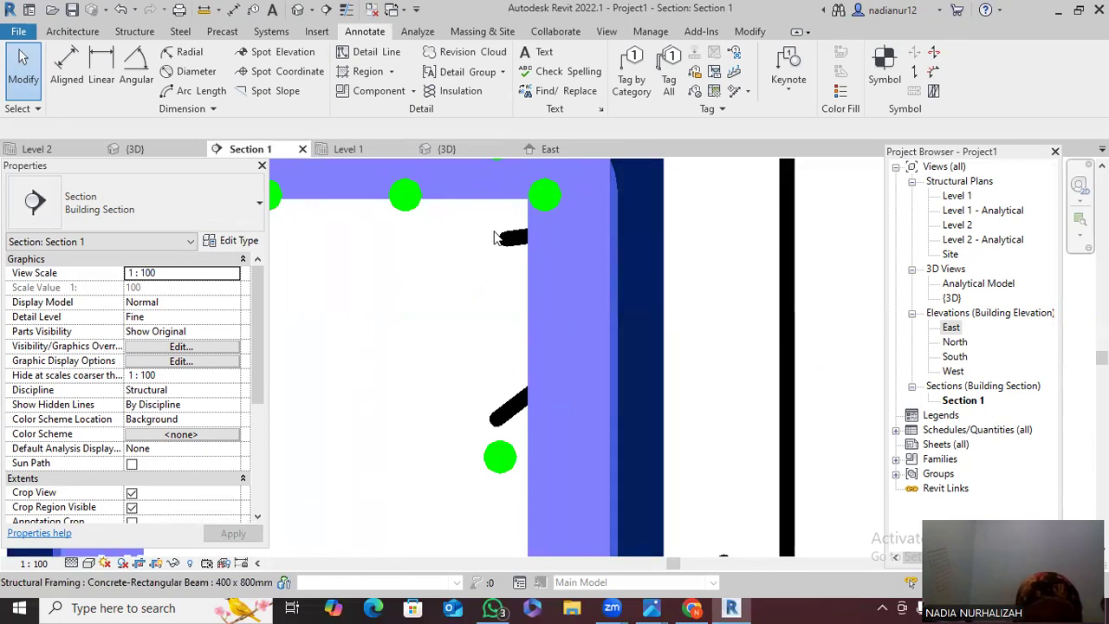
left_click(154, 151)
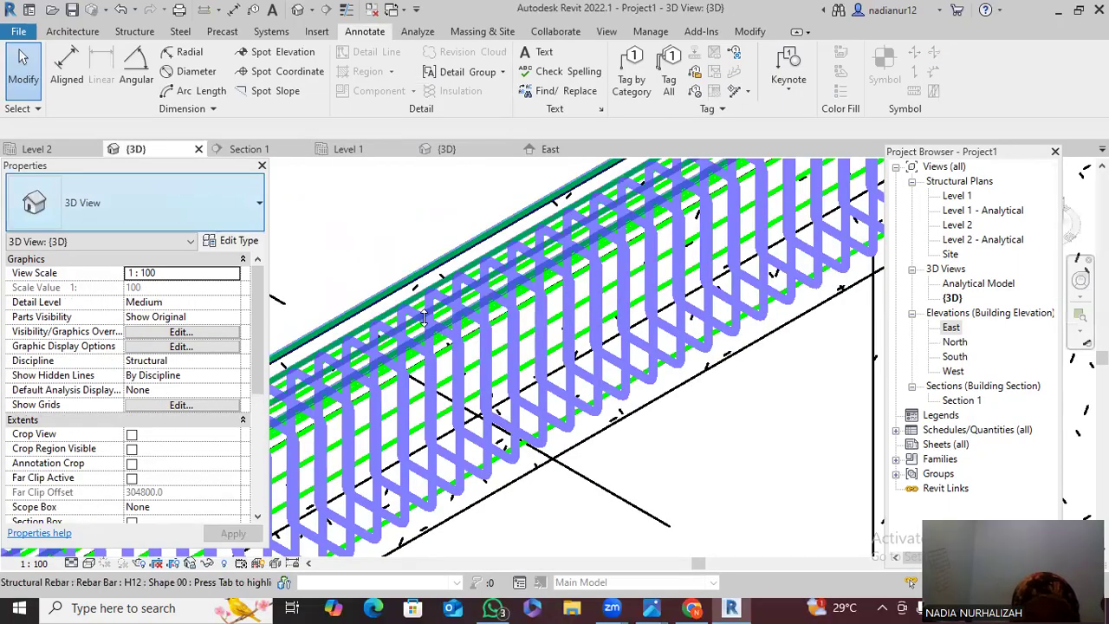
Examine the stirrup spacing and longitudinal bars from the right-hand support towards midspan in the East elevation
left_click(549, 152)
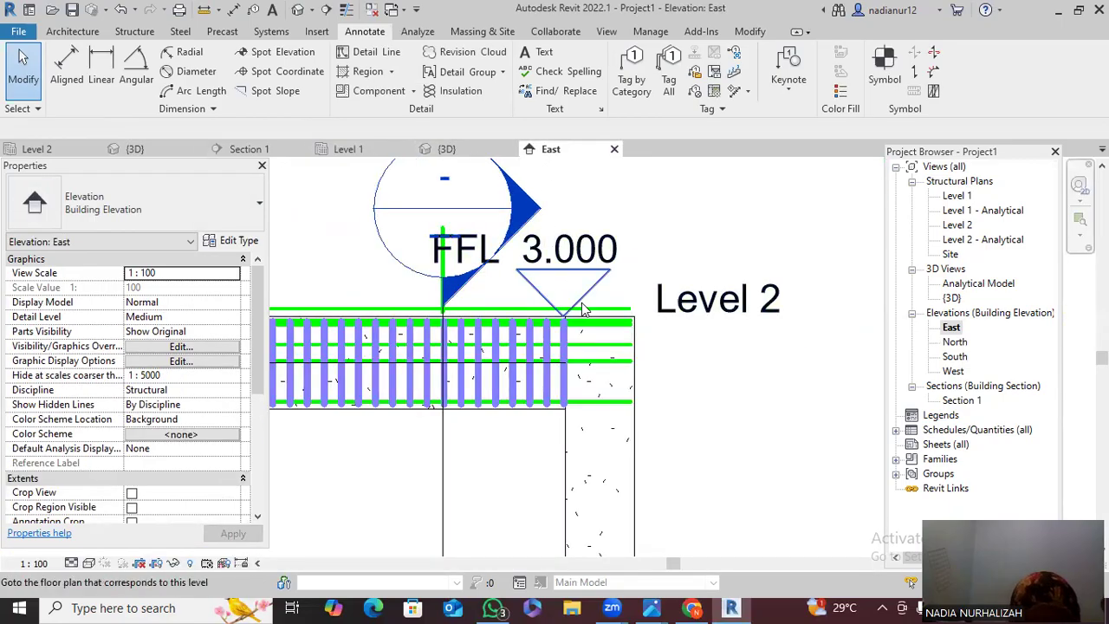
scroll(581, 302, "up", 2)
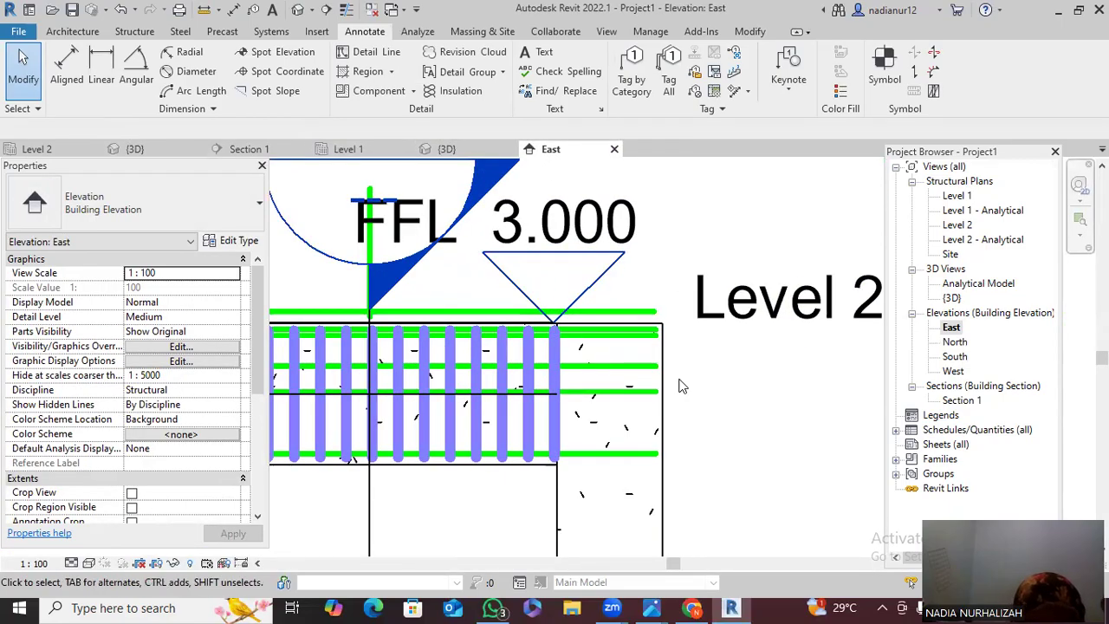
middle_click_drag(674, 388, 667, 327)
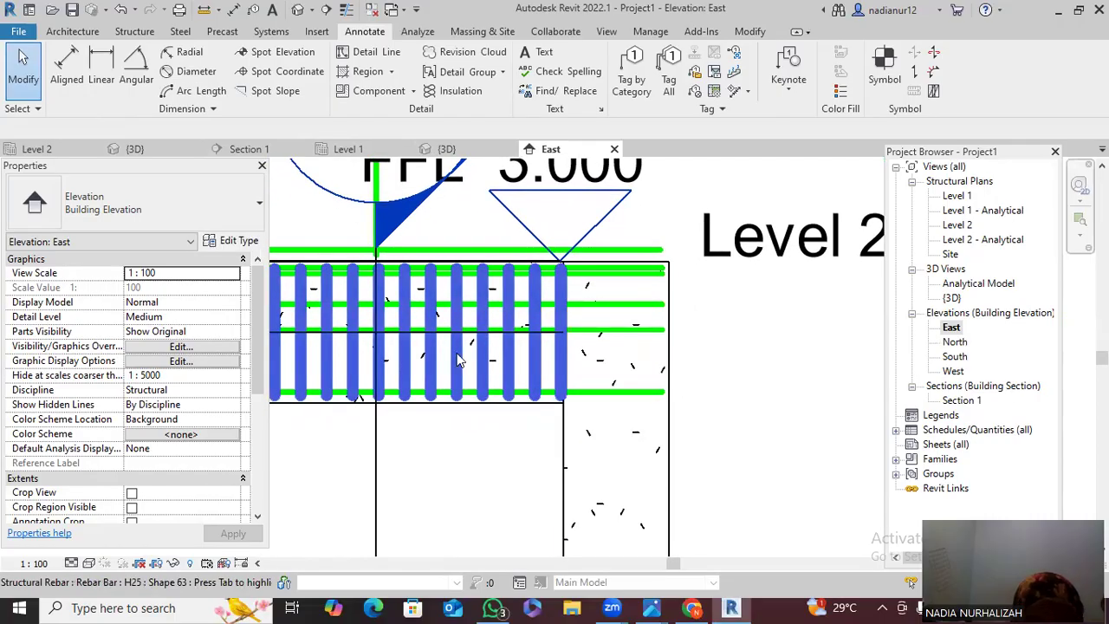
middle_click_drag(469, 363, 752, 396)
scroll(444, 337, "down", 1)
middle_click_drag(413, 328, 431, 309)
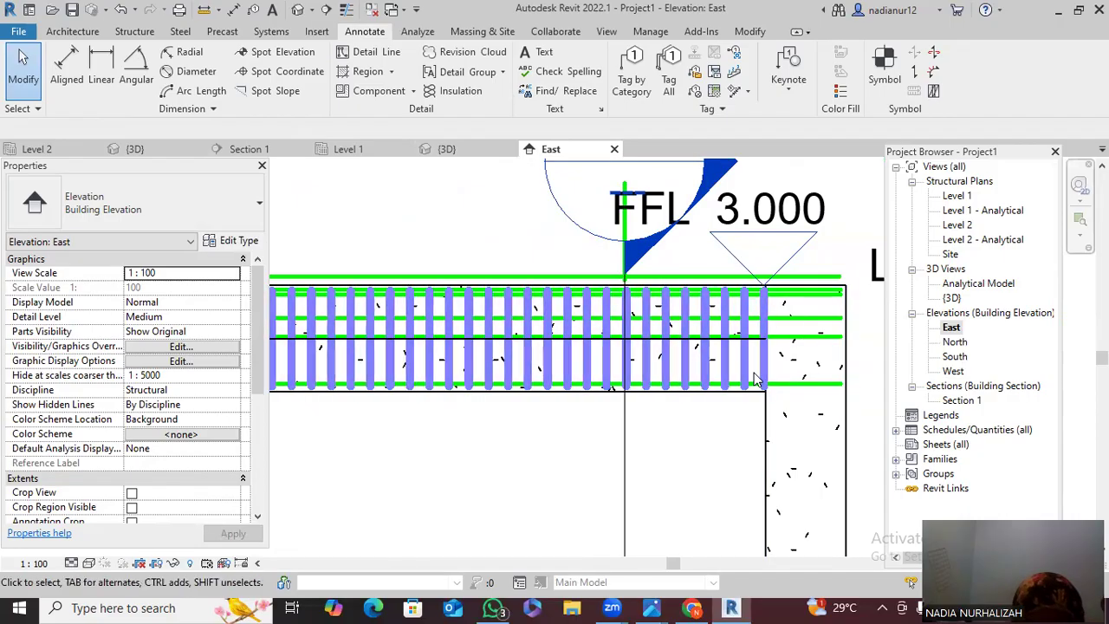
middle_click_drag(551, 354, 678, 304)
scroll(457, 316, "up", 1)
middle_click_drag(450, 309, 550, 363)
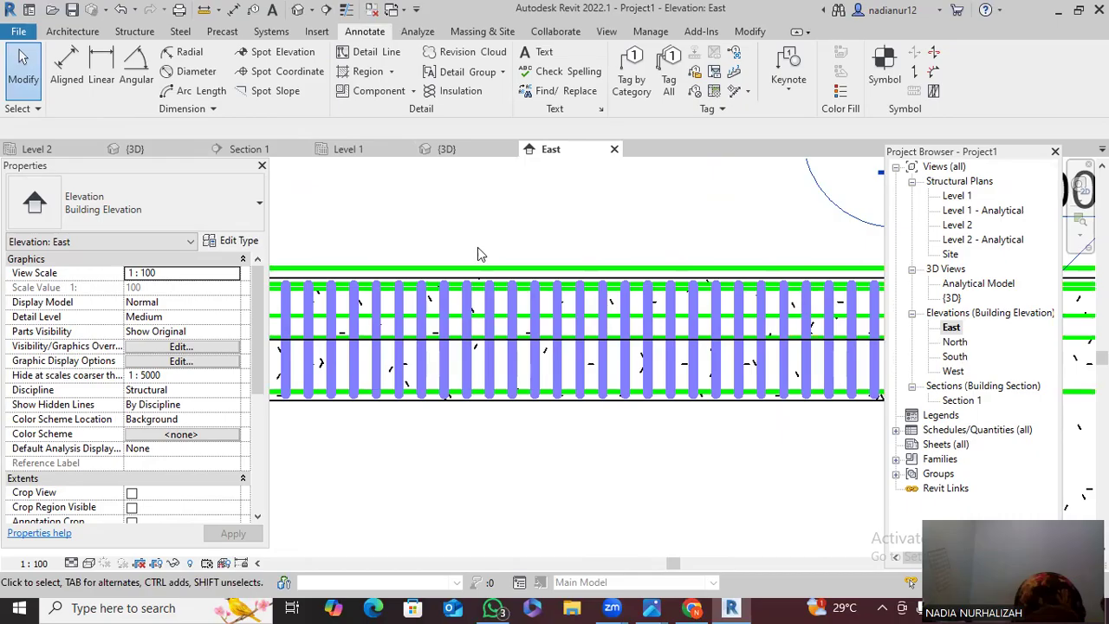
middle_click_drag(422, 308, 494, 305)
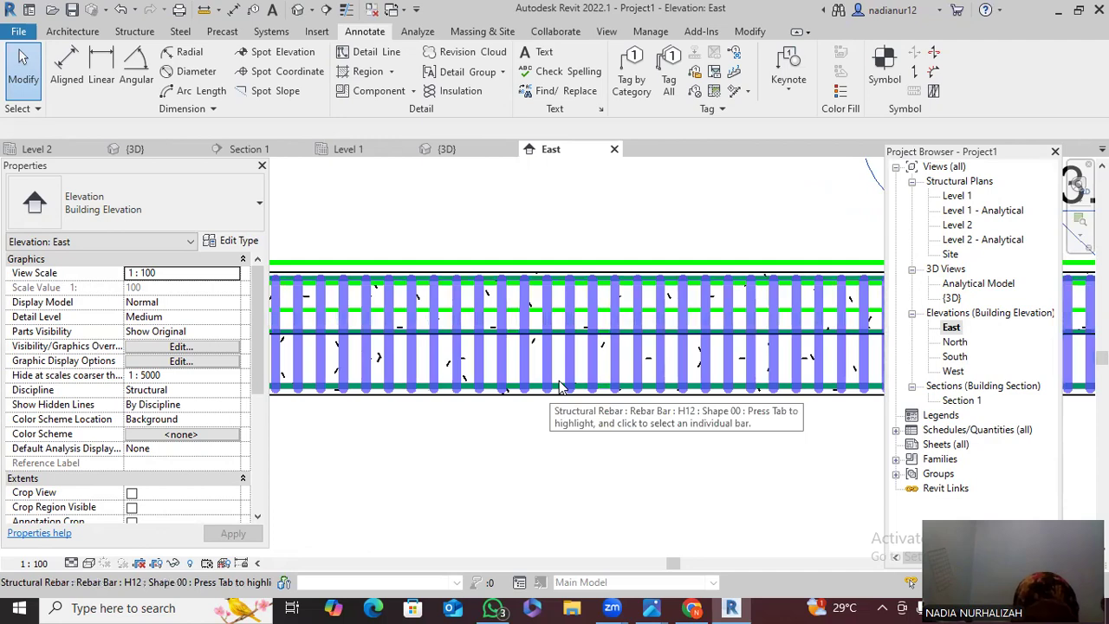
scroll(538, 333, "down", 2)
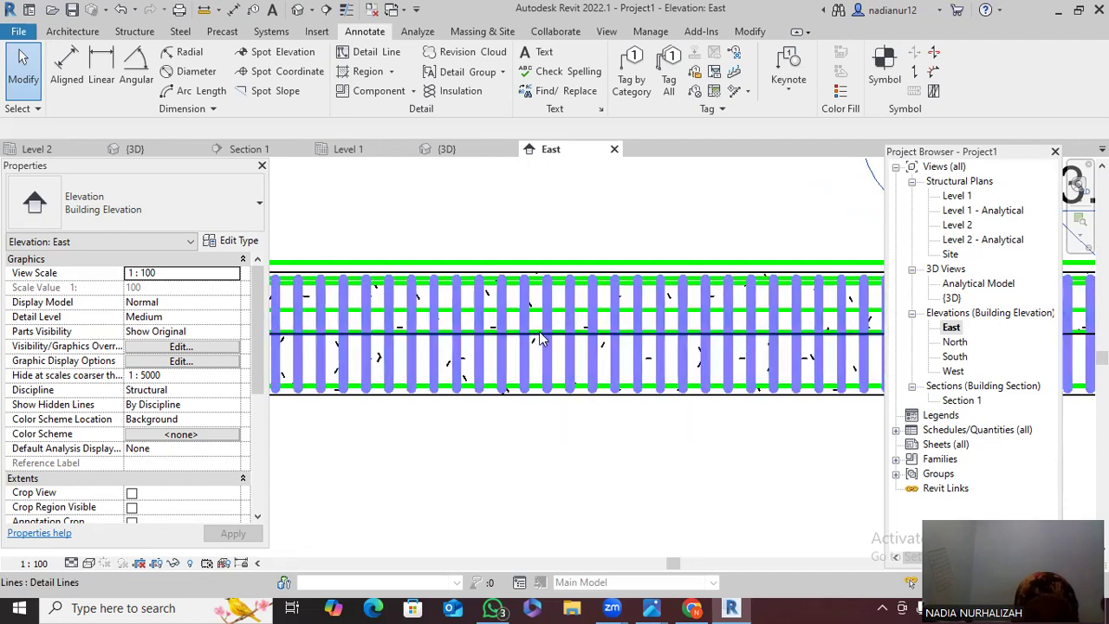
scroll(537, 335, "down", 1)
middle_click_drag(537, 334, 728, 348)
scroll(634, 356, "up", 1)
scroll(633, 354, "up", 1)
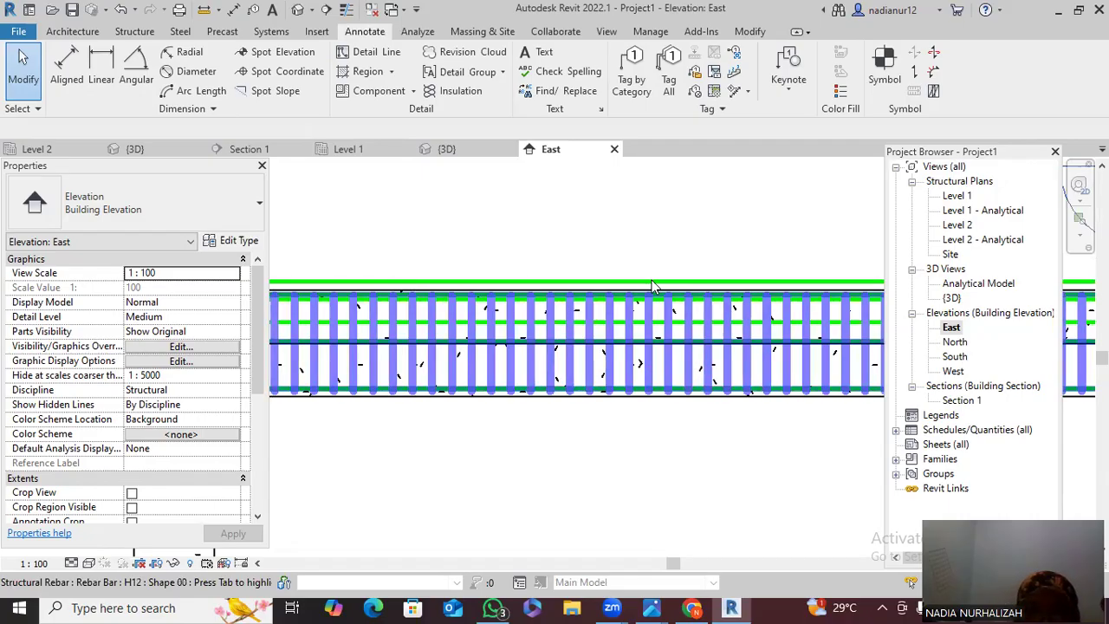
left_click(568, 332)
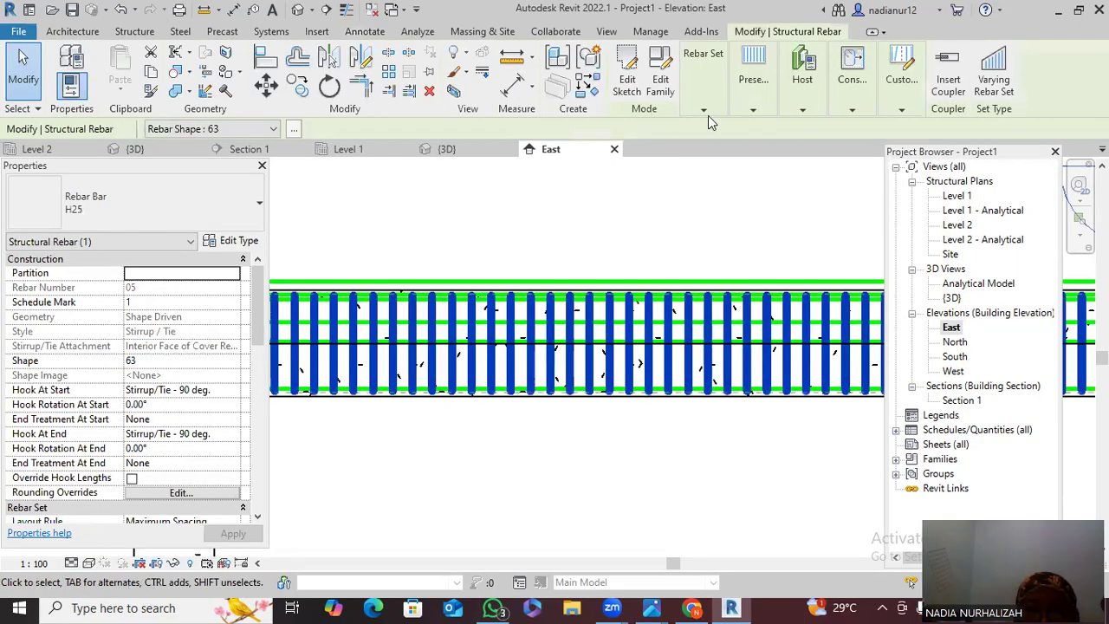
mouse_move(803, 68)
left_click(794, 149)
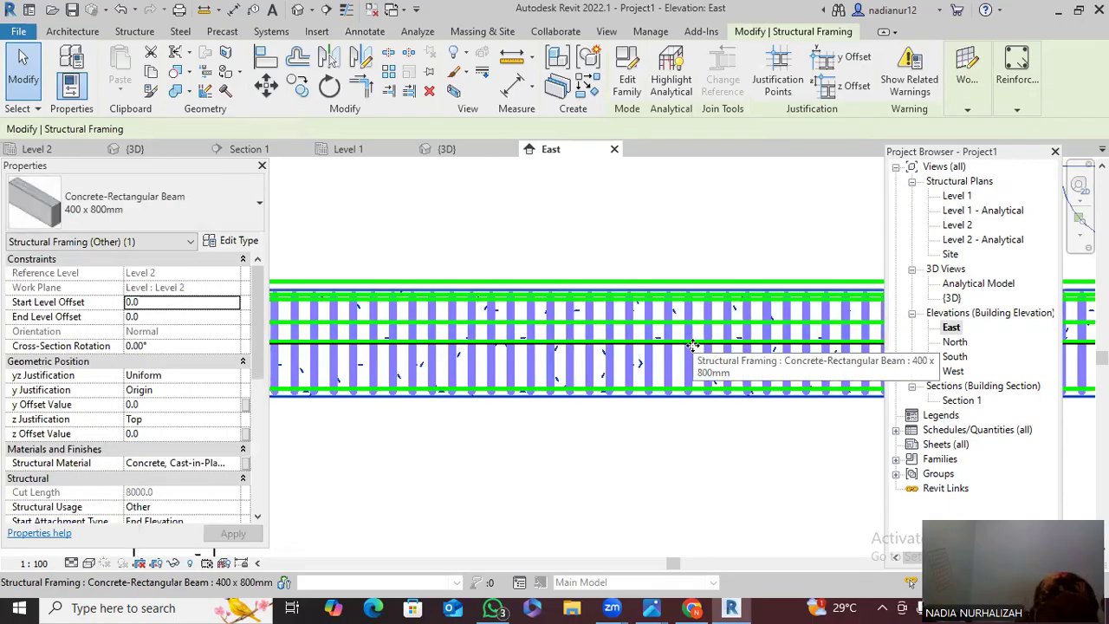
key("Escape")
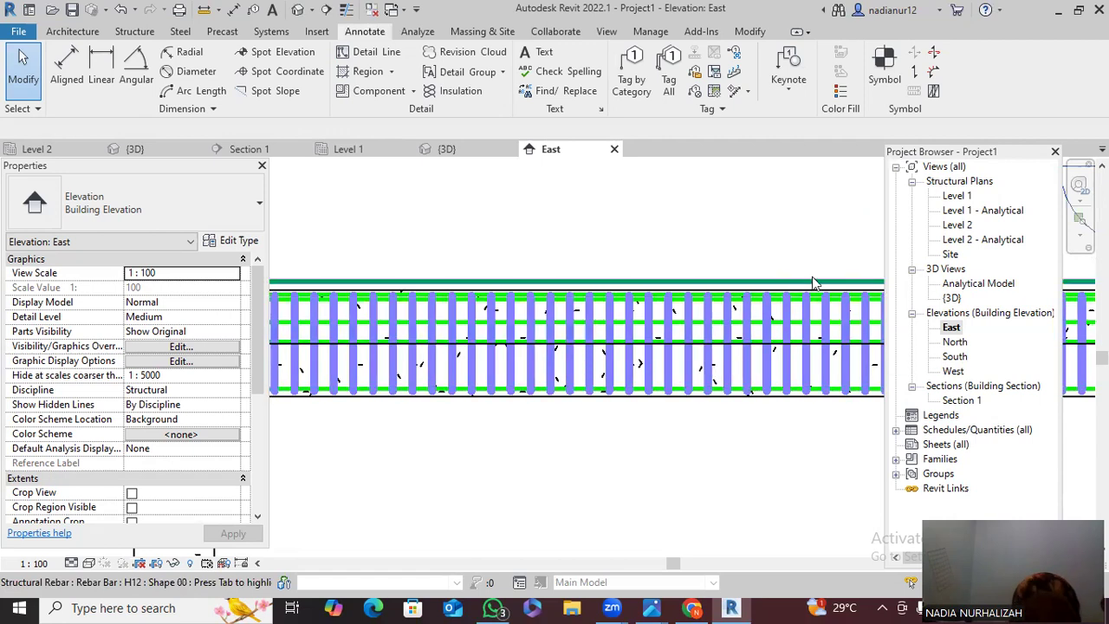
Set the beam's stirrup set to a maximum spacing of 200 mm
left_click(552, 368)
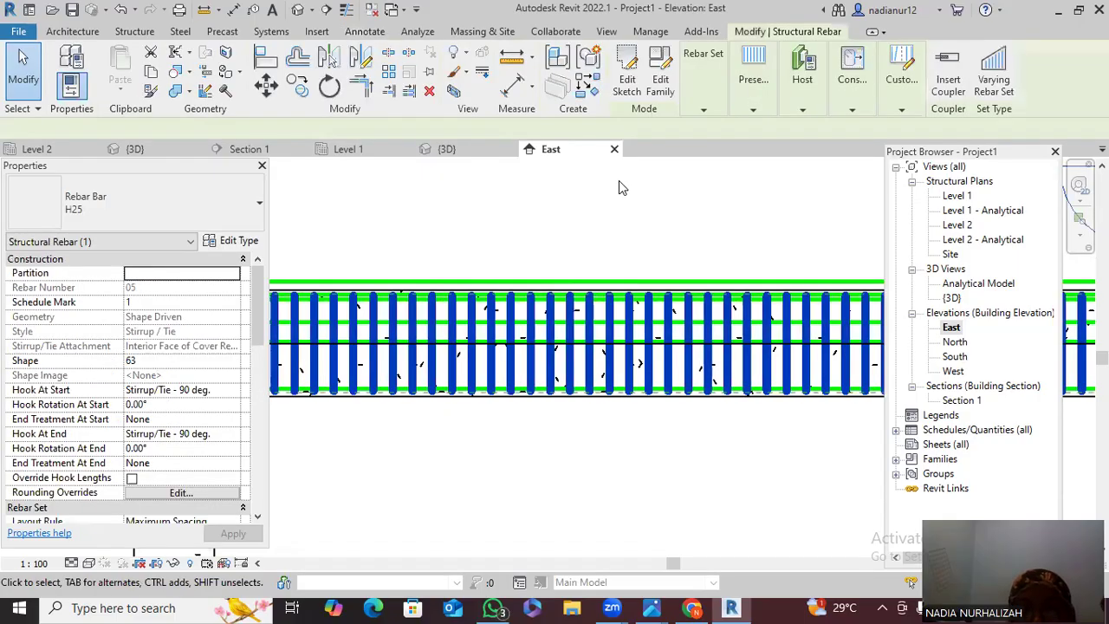
mouse_move(712, 85)
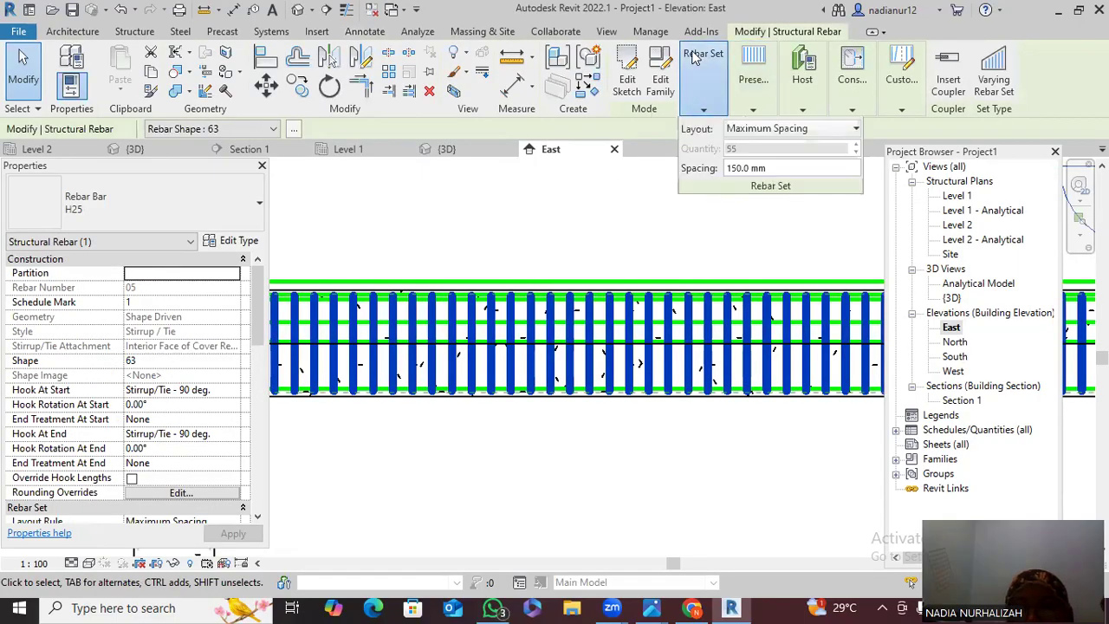
left_click(743, 168)
type("2")
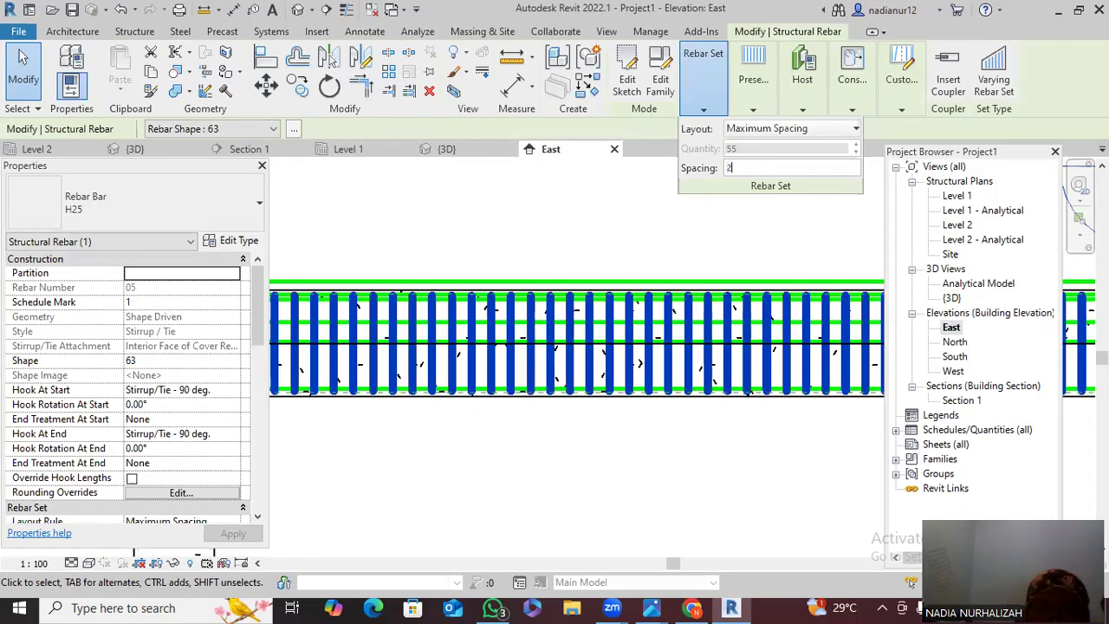
type("00")
key("Return")
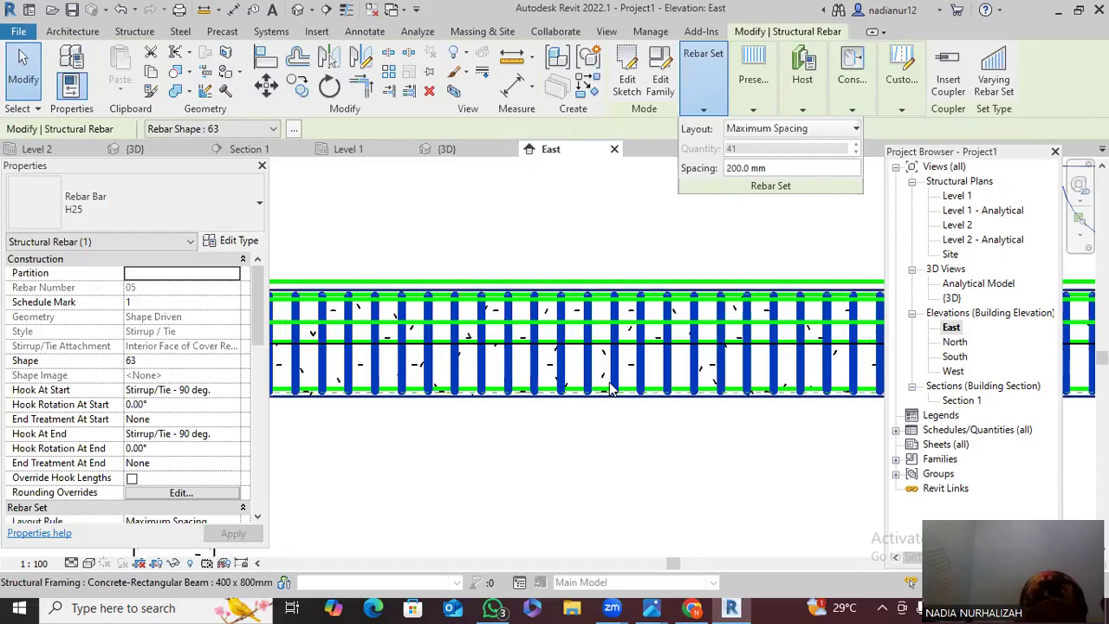
scroll(600, 402, "up", 1)
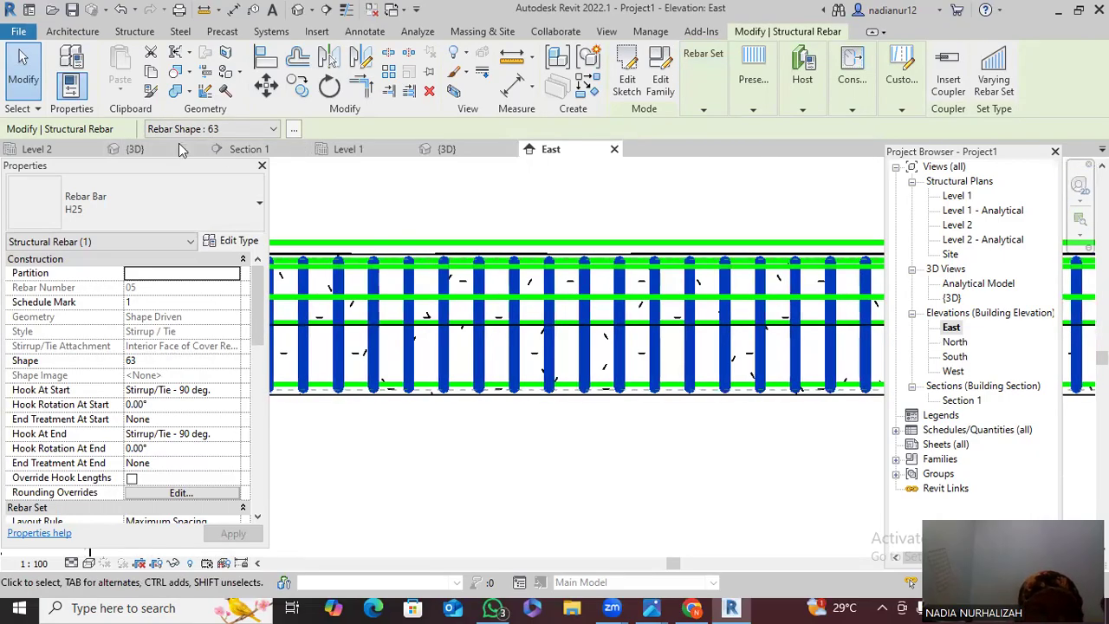
Draw a second horizontal section across the beam below the existing one in the Level 2 plan, and set its type to Building Section
left_click(43, 151)
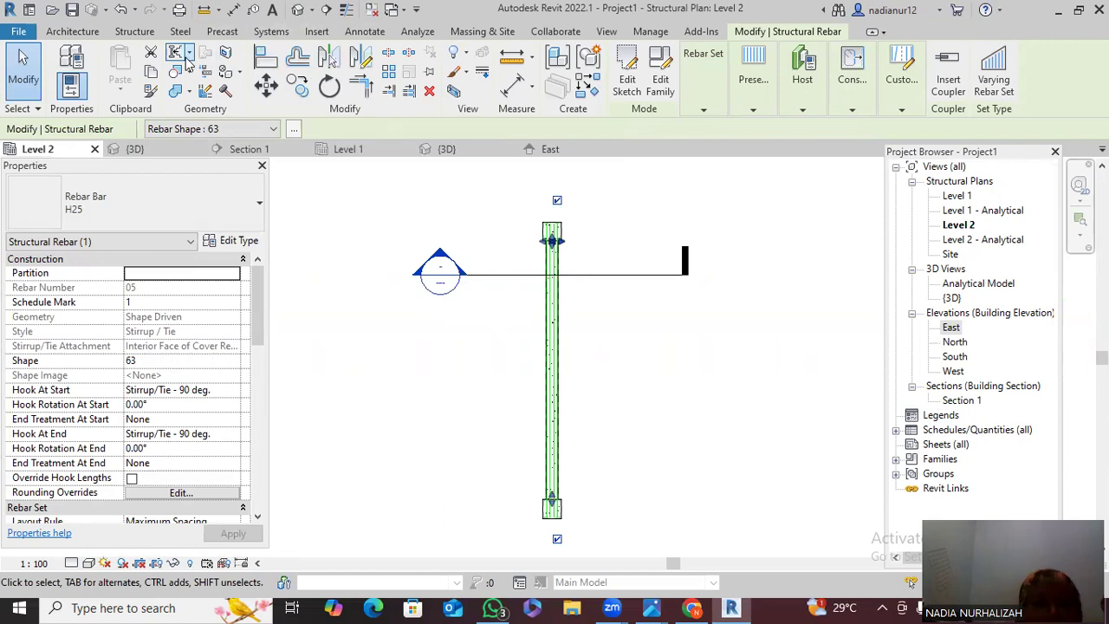
left_click(328, 11)
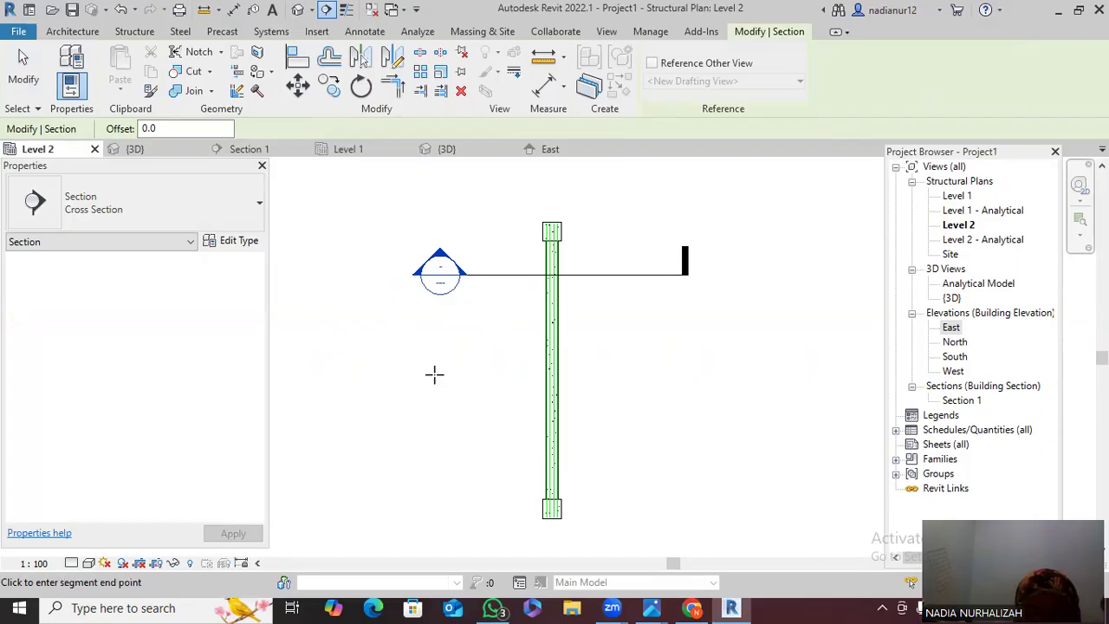
left_click(433, 422)
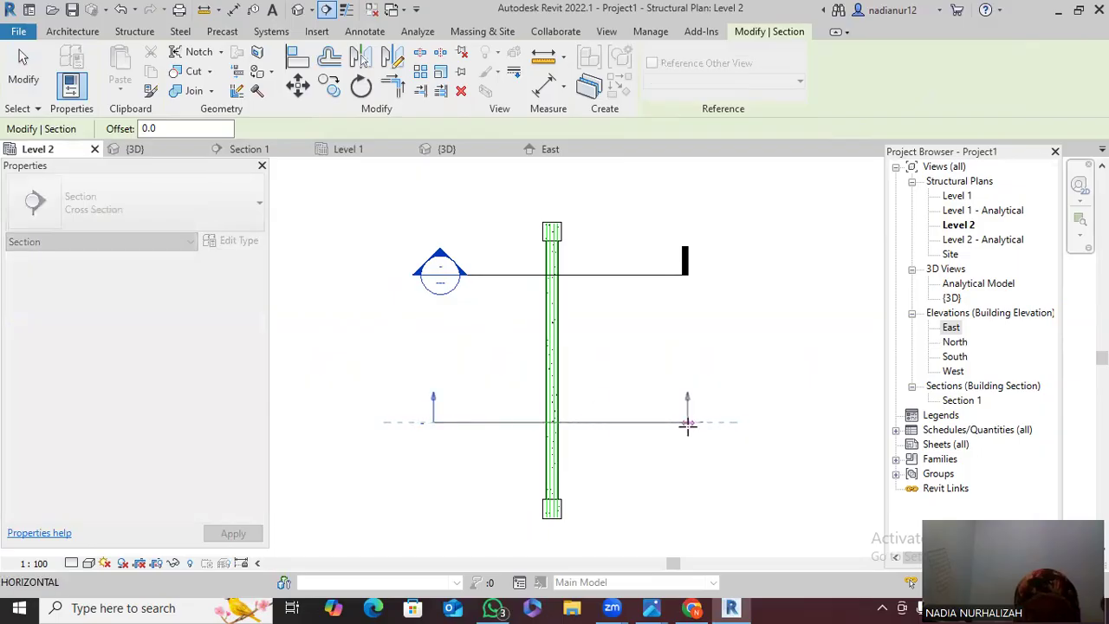
left_click(688, 421)
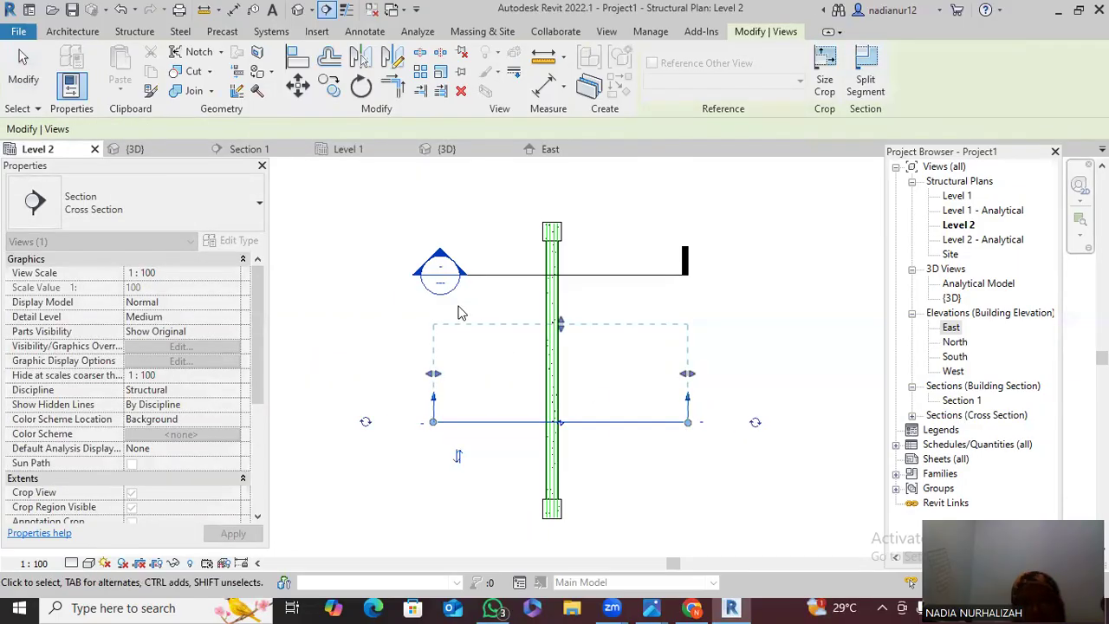
left_click(147, 208)
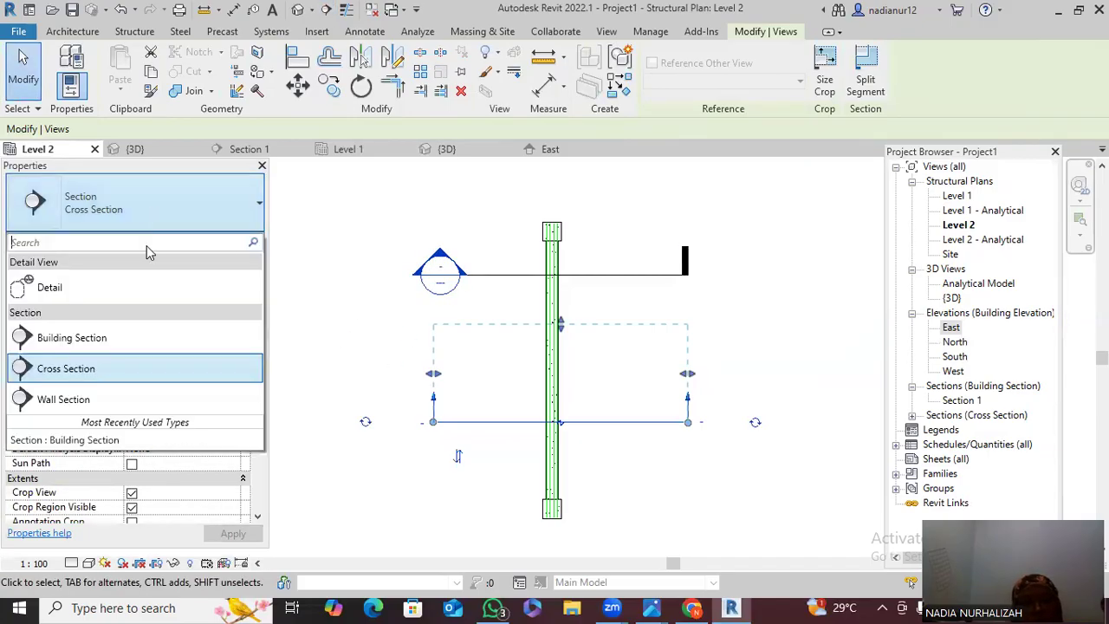
left_click(122, 345)
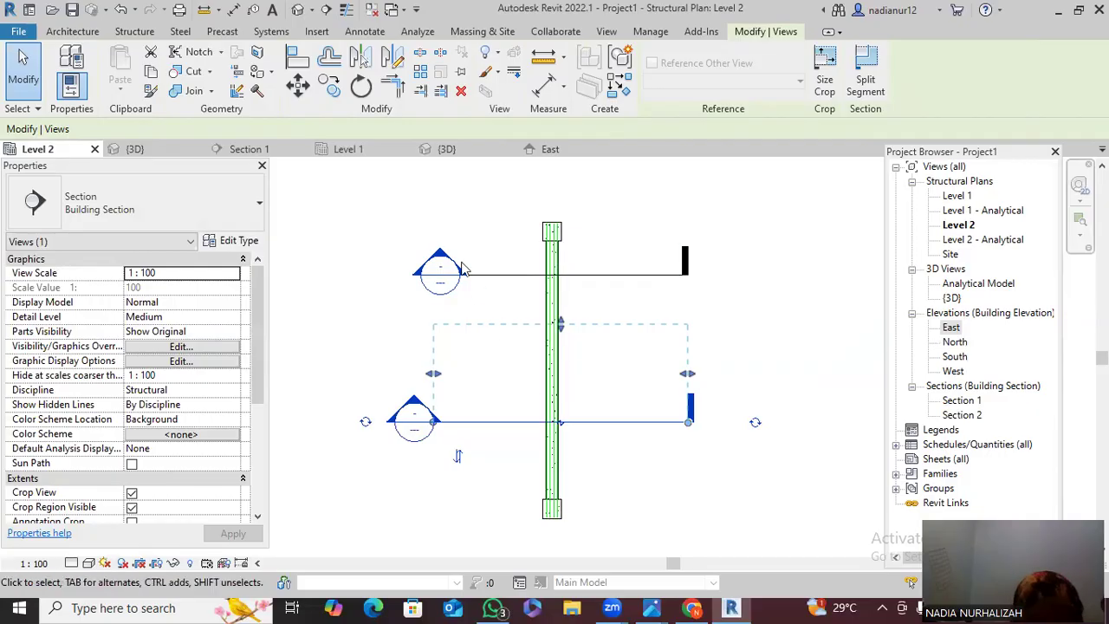
Examine the beam's stirrups and longitudinal bars in Section 1, the 3D view and the East elevation near the left-hand column
left_click(251, 149)
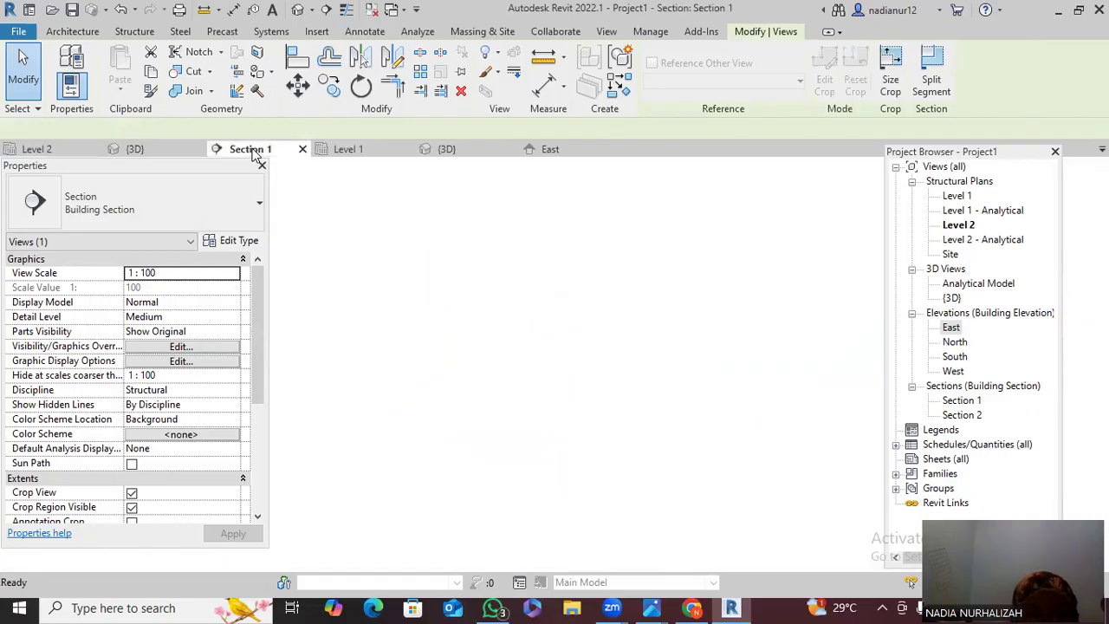
scroll(440, 294, "down", 3)
scroll(441, 338, "down", 2)
mouse_move(464, 313)
middle_mouse_down()
mouse_move(562, 220)
mouse_move(576, 160)
middle_mouse_up()
scroll(492, 298, "up", 1)
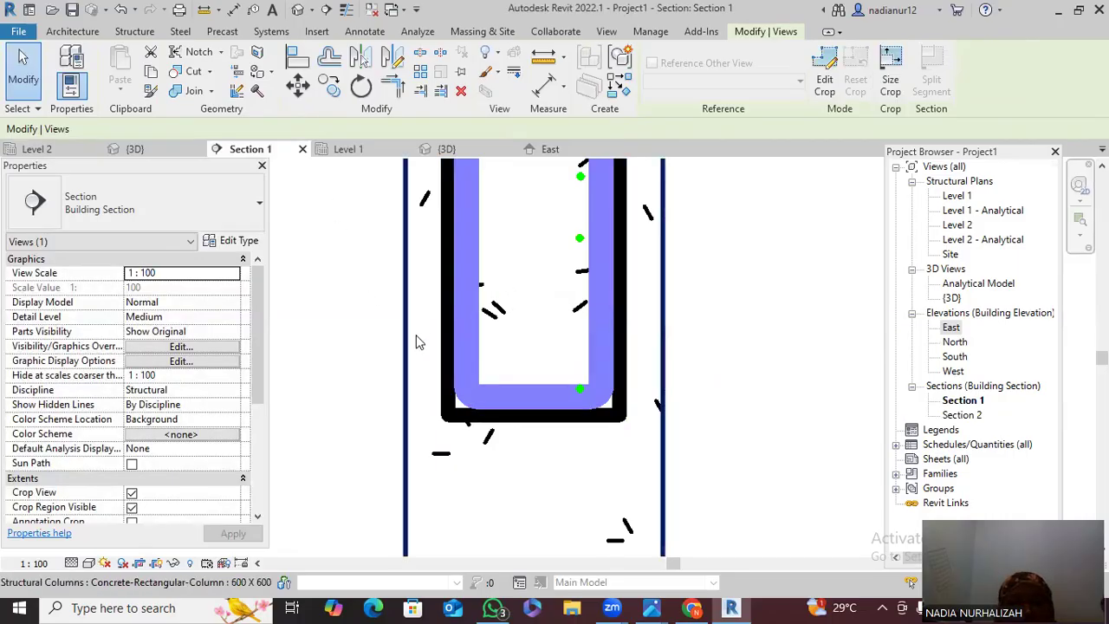
left_click(134, 149)
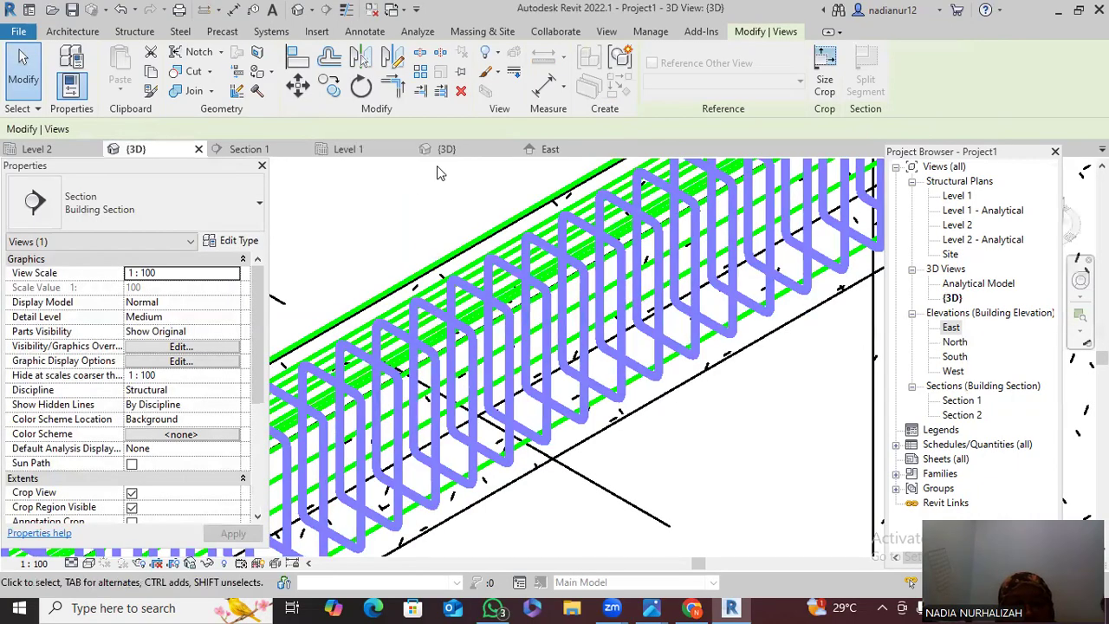
left_click(541, 151)
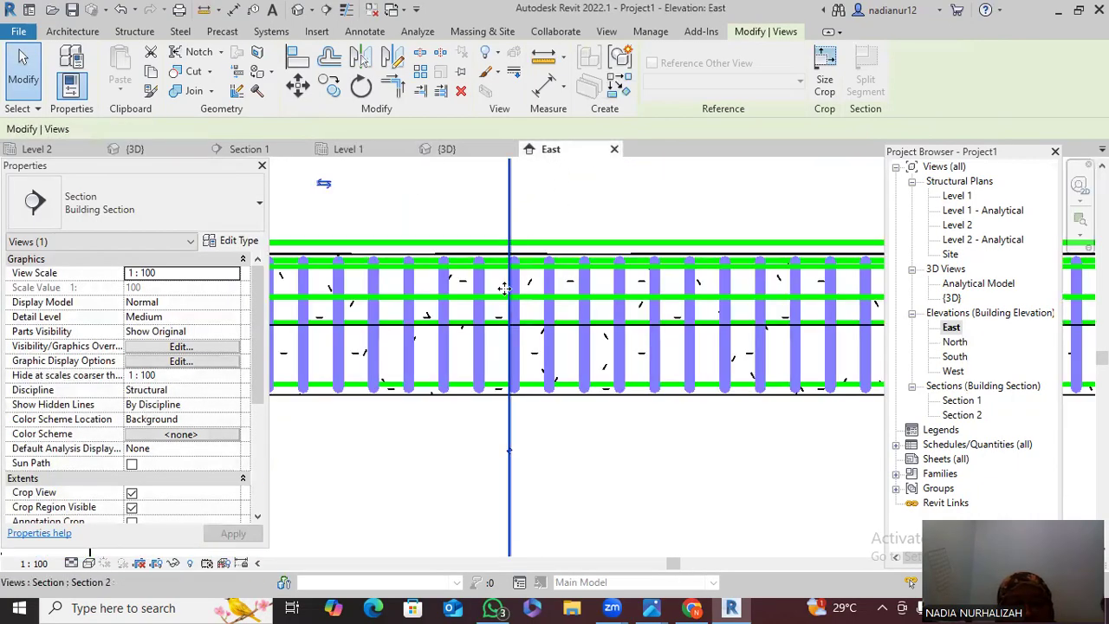
middle_click_drag(532, 353, 746, 299)
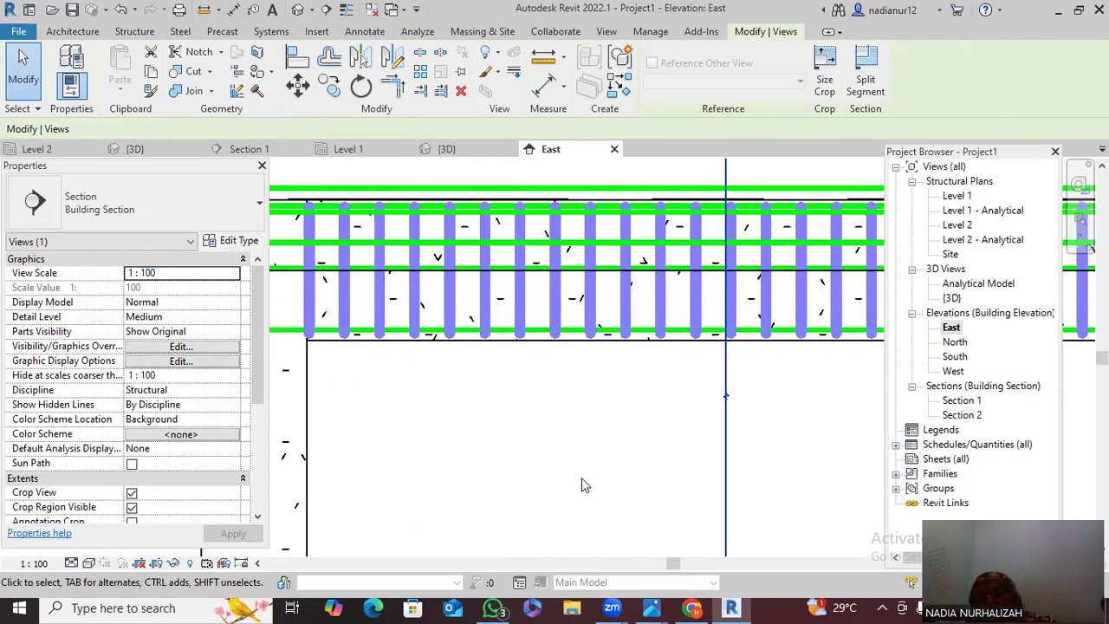